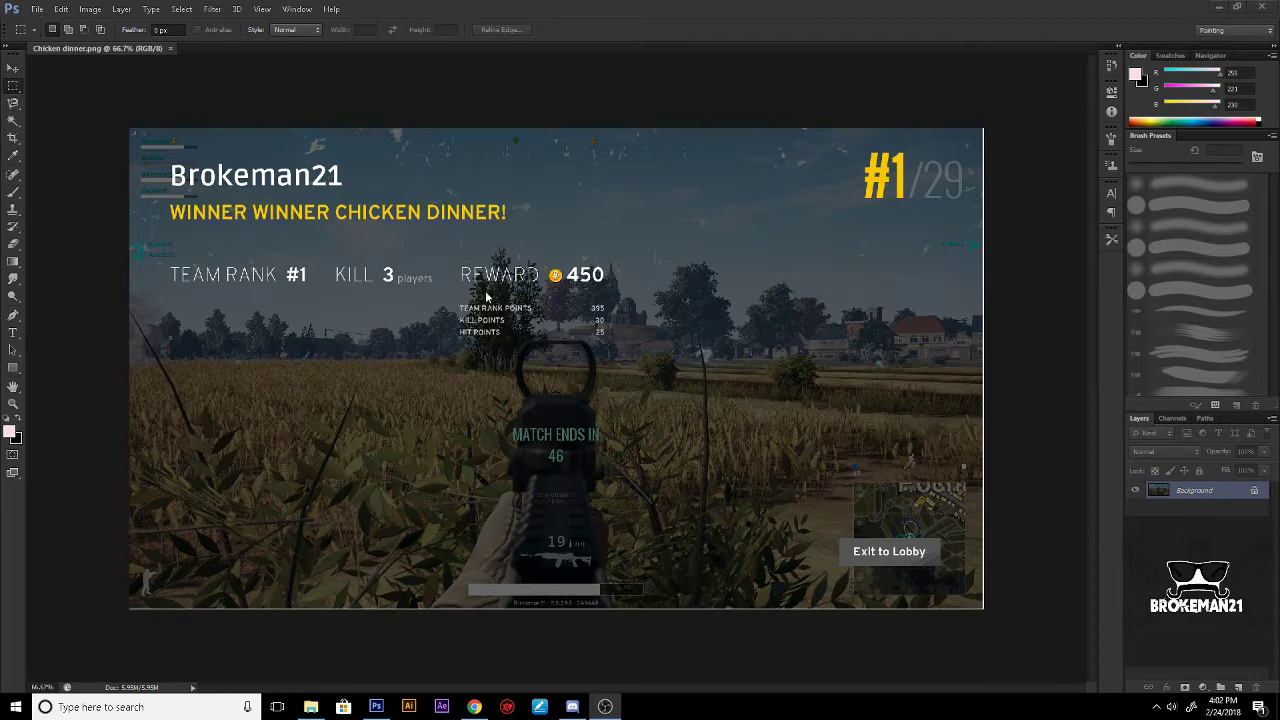
Step: Create a new 1920x1080 px document with a transparent background
{"action": "left_click", "coordinate": [37, 9]}
{"action": "left_click", "coordinate": [45, 21]}
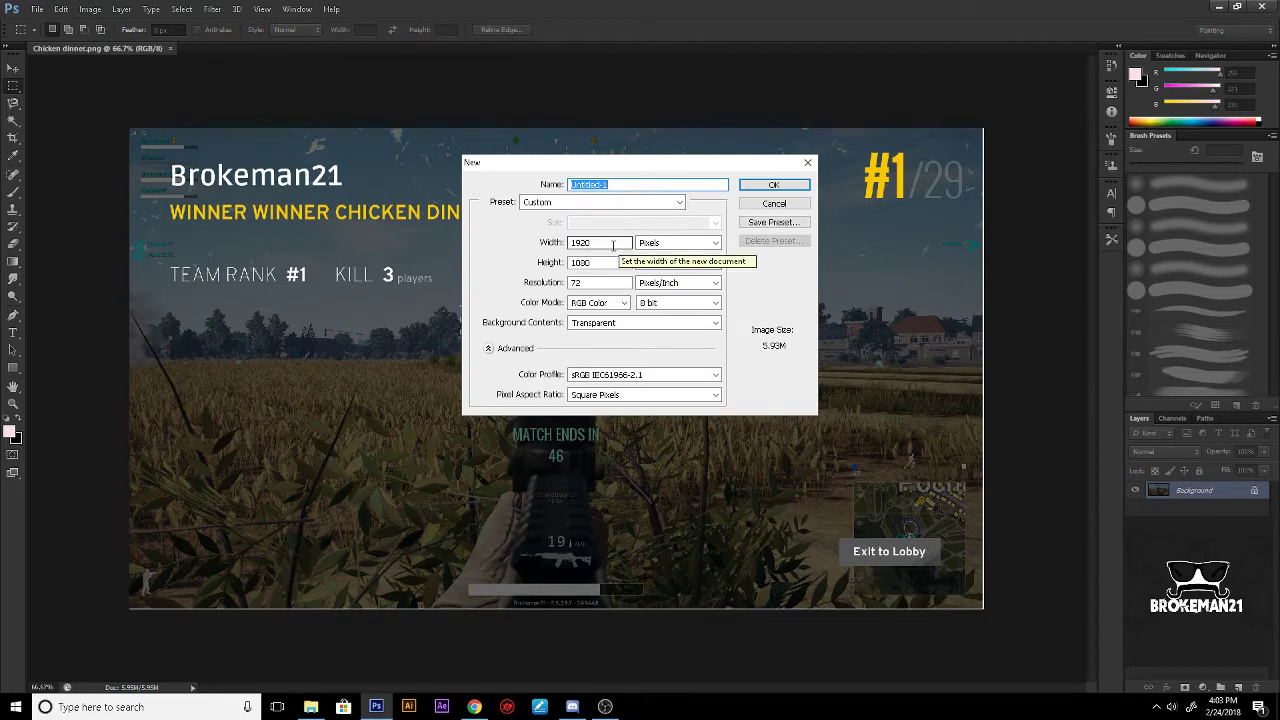
{"action": "left_click", "coordinate": [769, 188]}
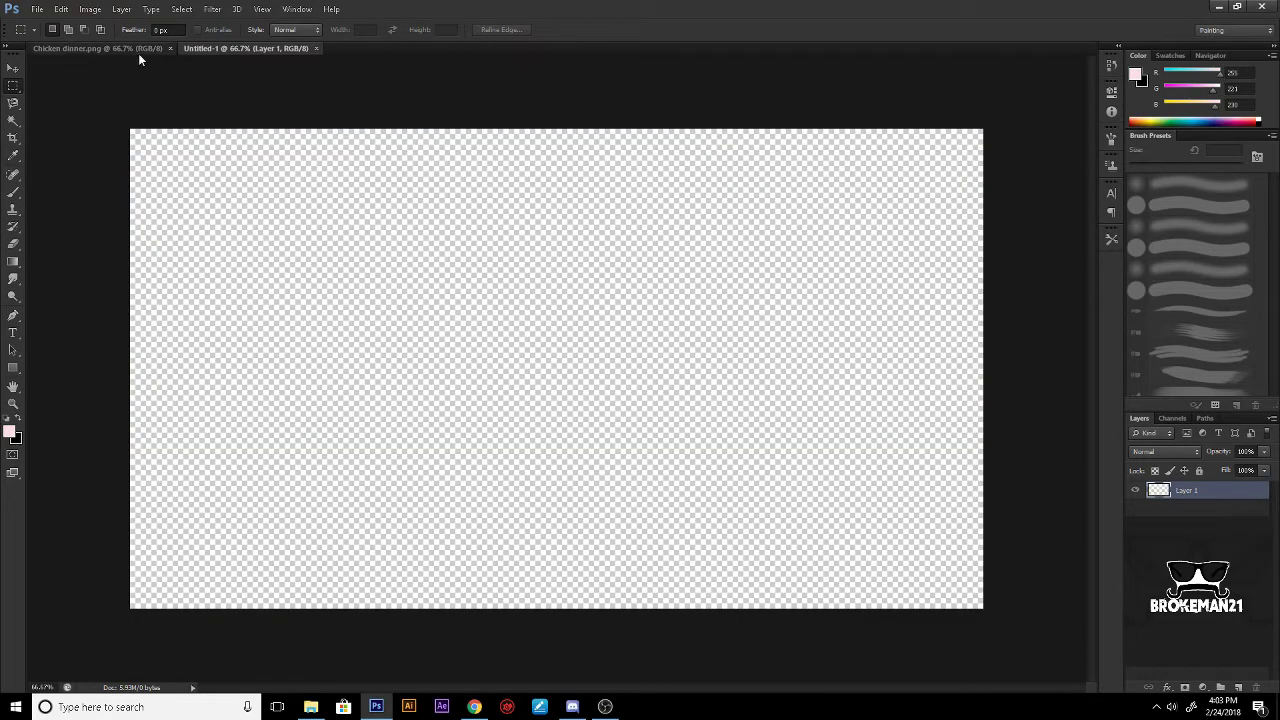
Step: Drag the Chicken dinner.png screenshot into Untitled-1 so it fills the canvas as Layer 2
{"action": "left_click", "coordinate": [137, 53]}
{"action": "left_click", "coordinate": [13, 68]}
{"action": "left_click_drag", "start_coordinate": [455, 352], "coordinate": [451, 404]}
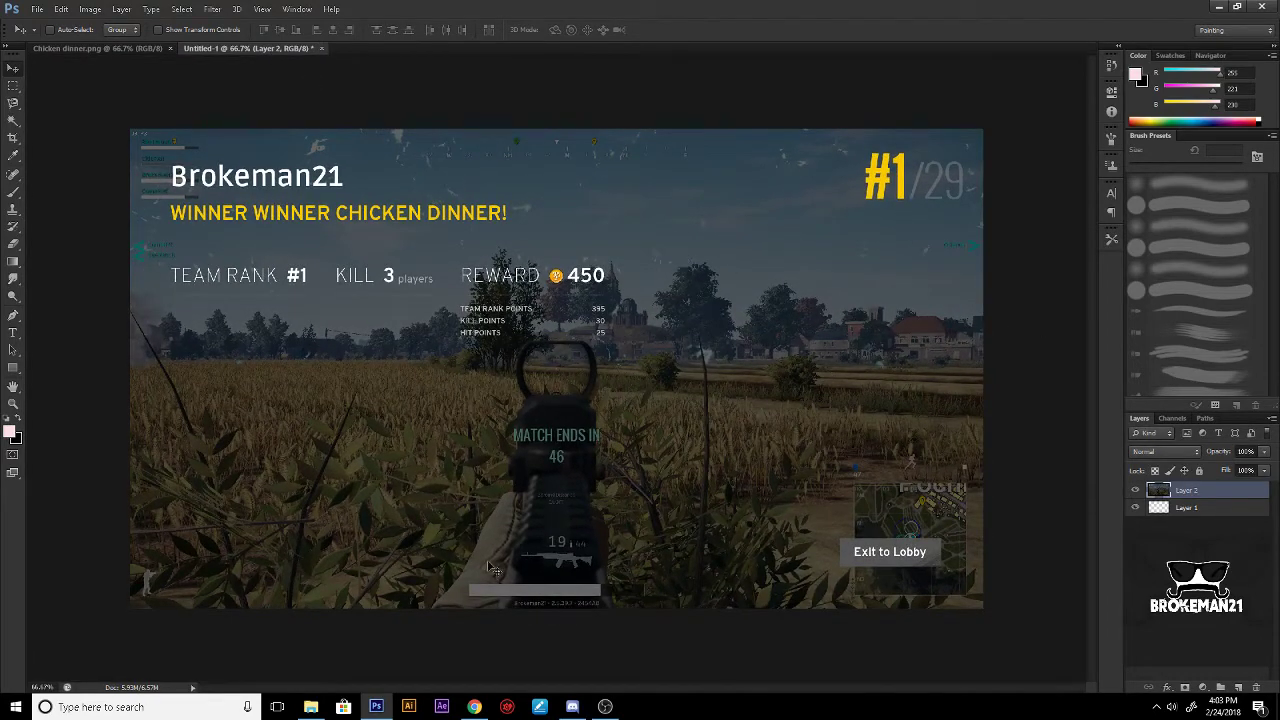
{"action": "left_click", "coordinate": [474, 706]}
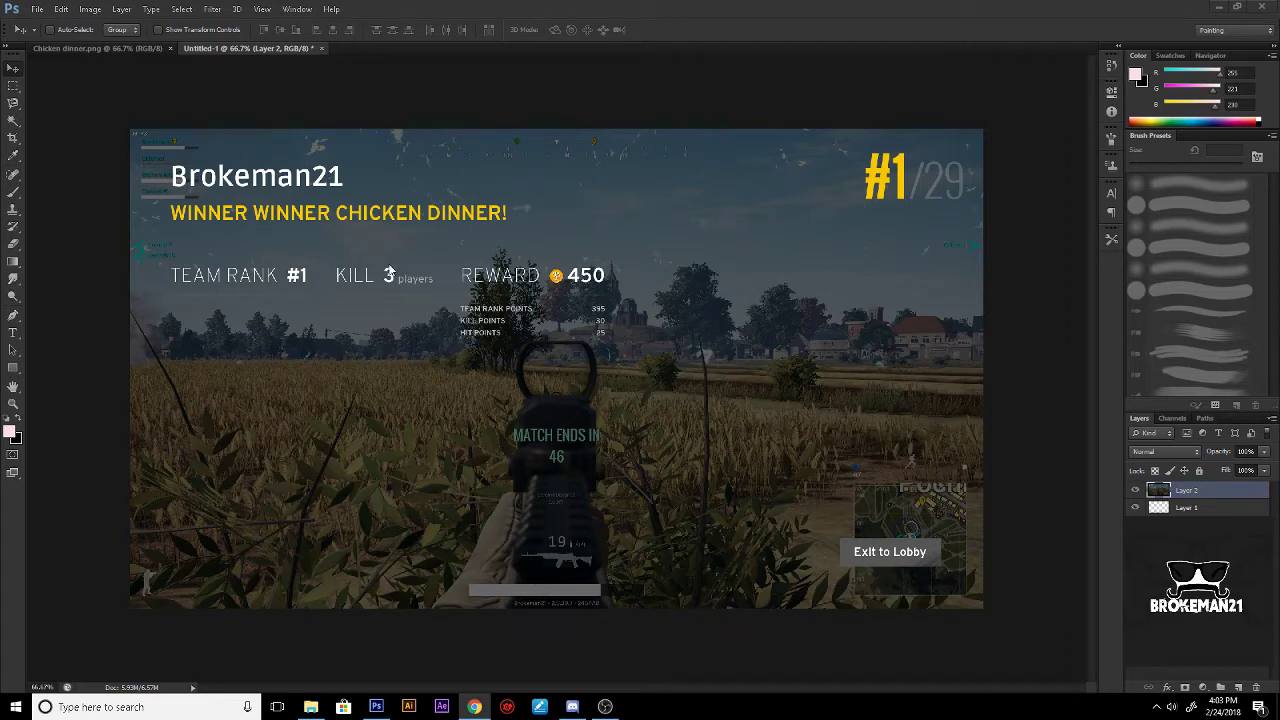
Step: Open cansr.psd from the Photo shop folder, dismissing the missing-fonts warning
{"action": "left_click", "coordinate": [37, 9]}
{"action": "left_click", "coordinate": [50, 34]}
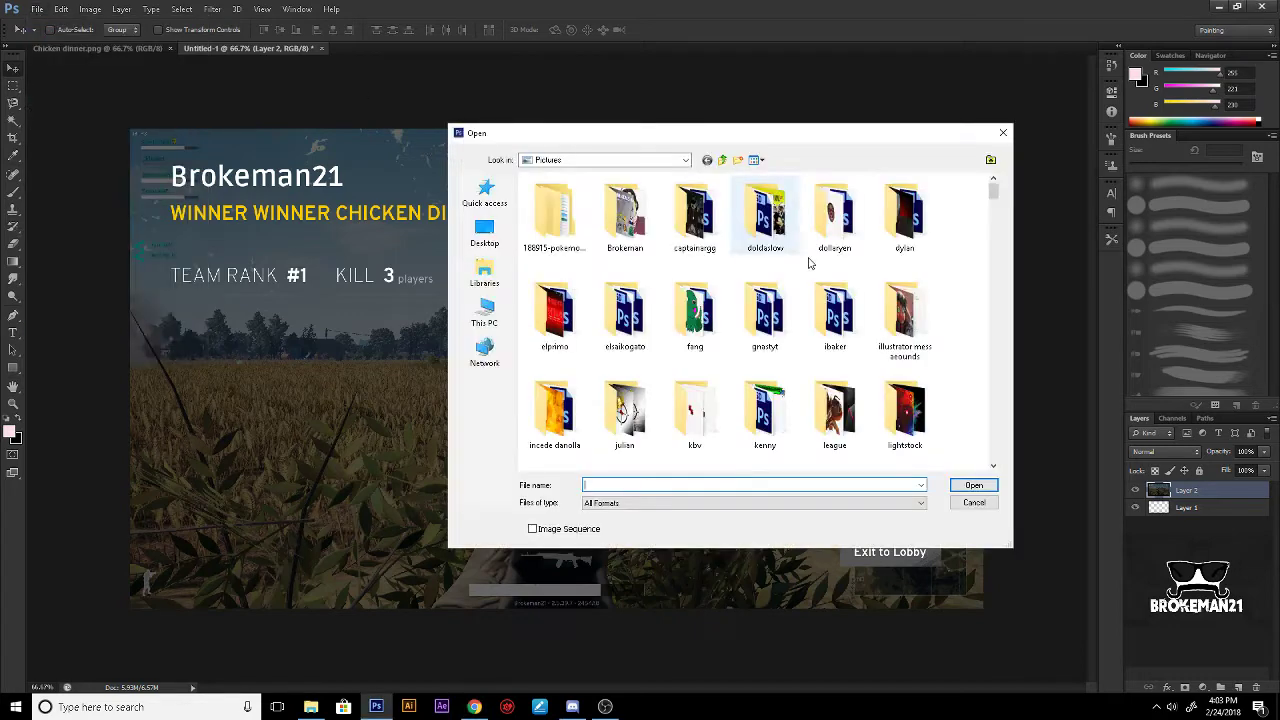
{"action": "scroll", "coordinate": [707, 358], "scroll_direction": "down", "scroll_amount": 5}
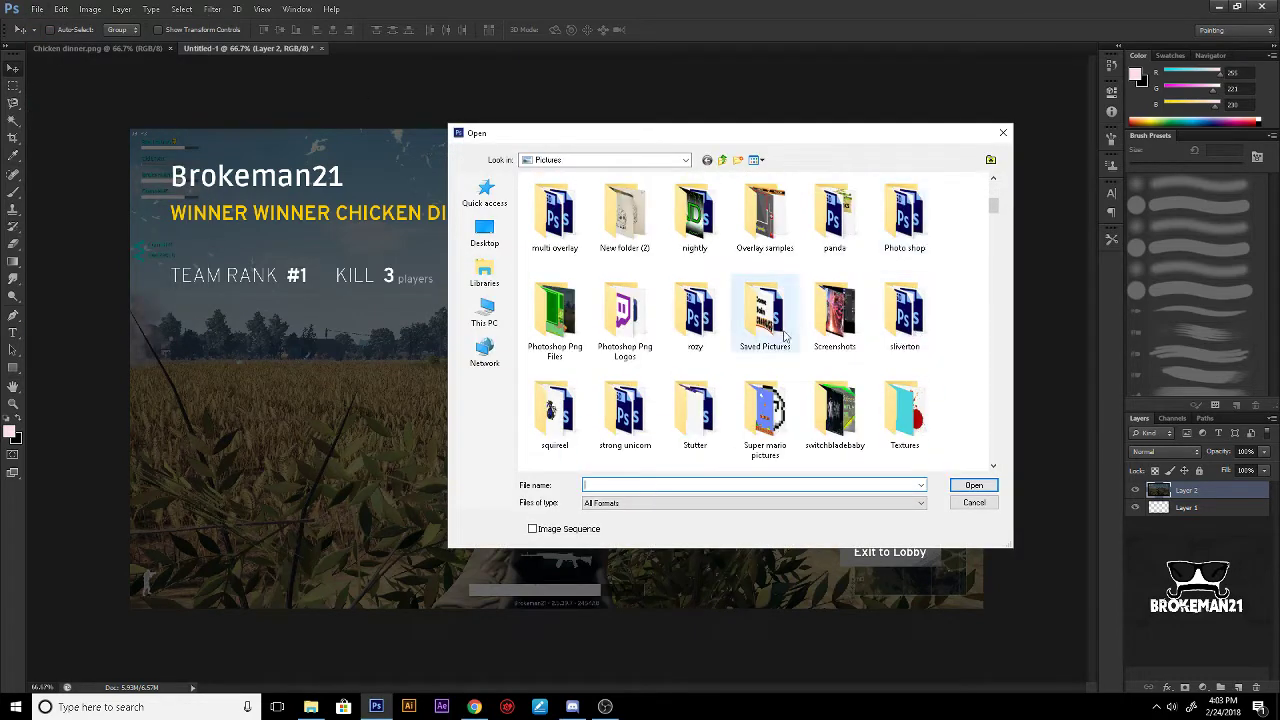
{"action": "scroll", "coordinate": [777, 366], "scroll_direction": "down", "scroll_amount": 3}
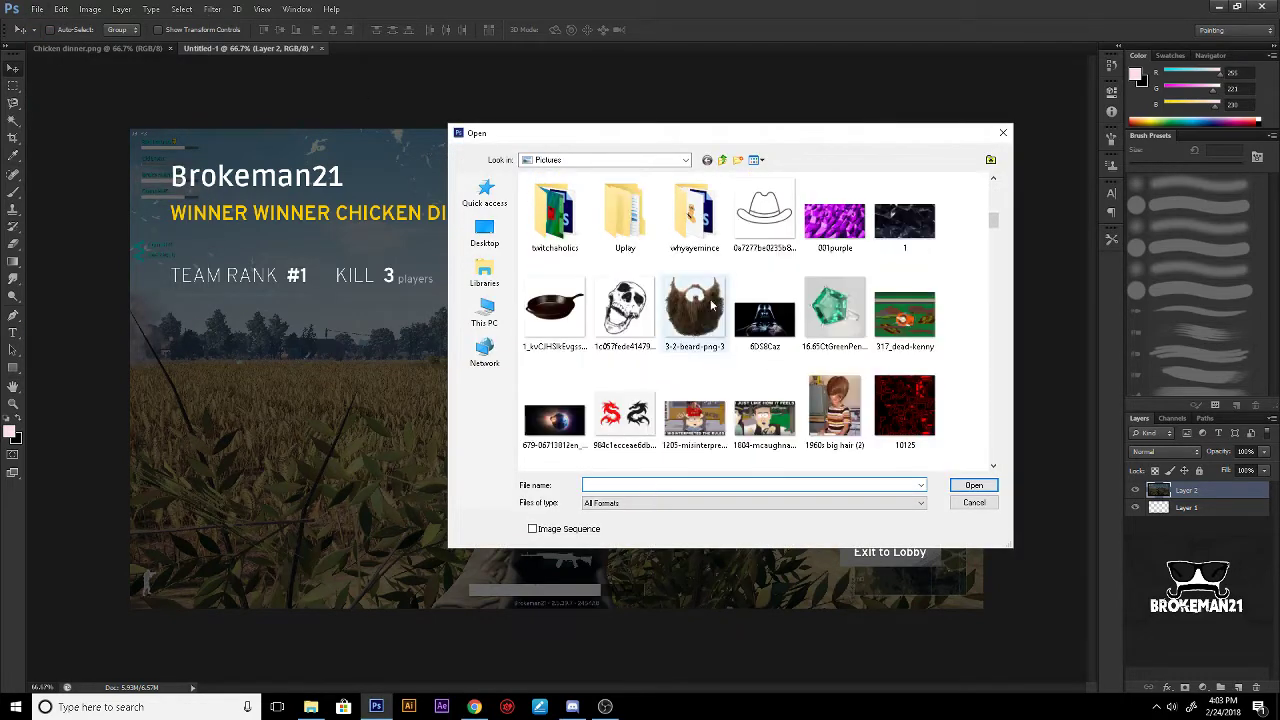
{"action": "scroll", "coordinate": [720, 372], "scroll_direction": "up", "scroll_amount": 3}
{"action": "scroll", "coordinate": [695, 410], "scroll_direction": "up", "scroll_amount": 5}
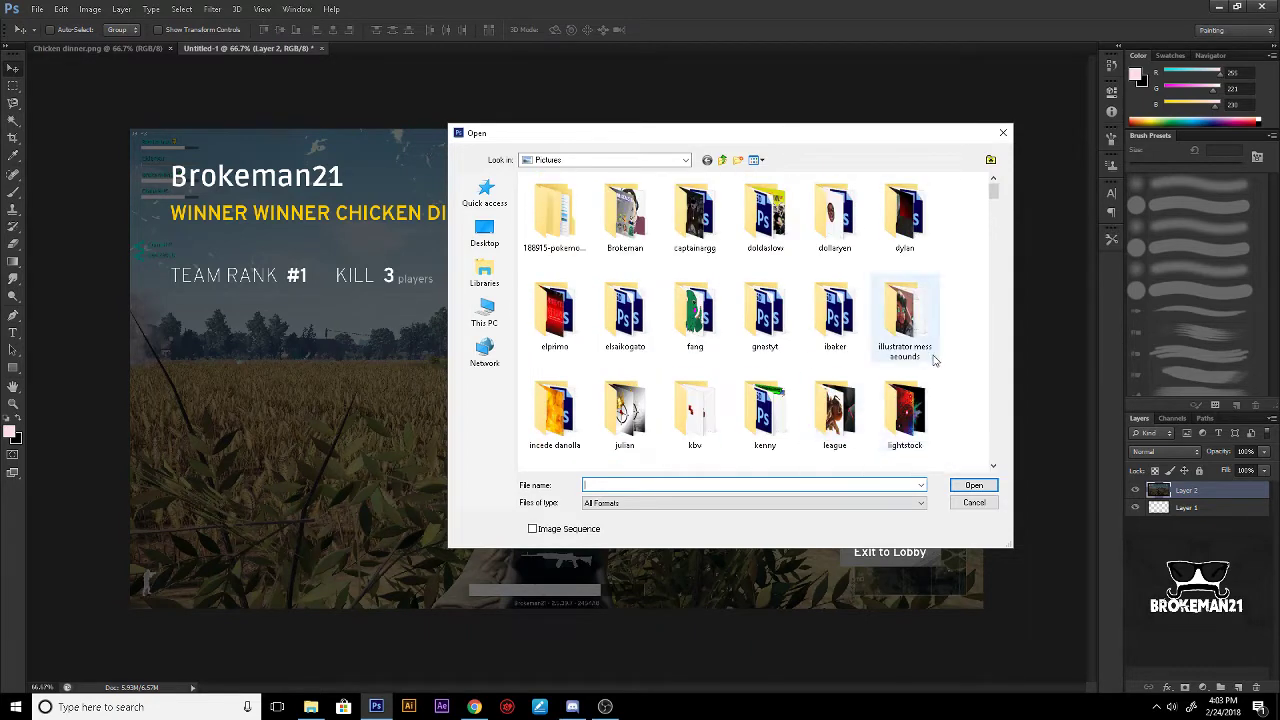
{"action": "scroll", "coordinate": [963, 296], "scroll_direction": "down", "scroll_amount": 5}
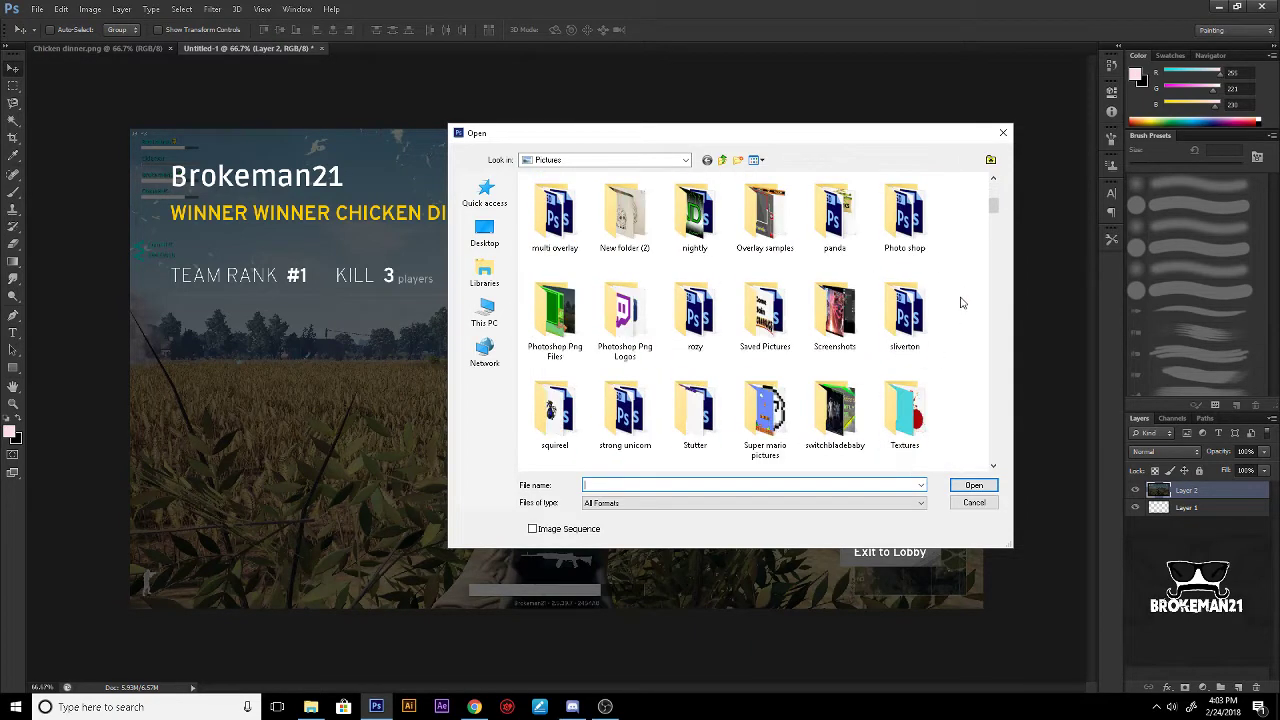
{"action": "left_click", "coordinate": [893, 222]}
{"action": "double_click", "coordinate": [893, 222]}
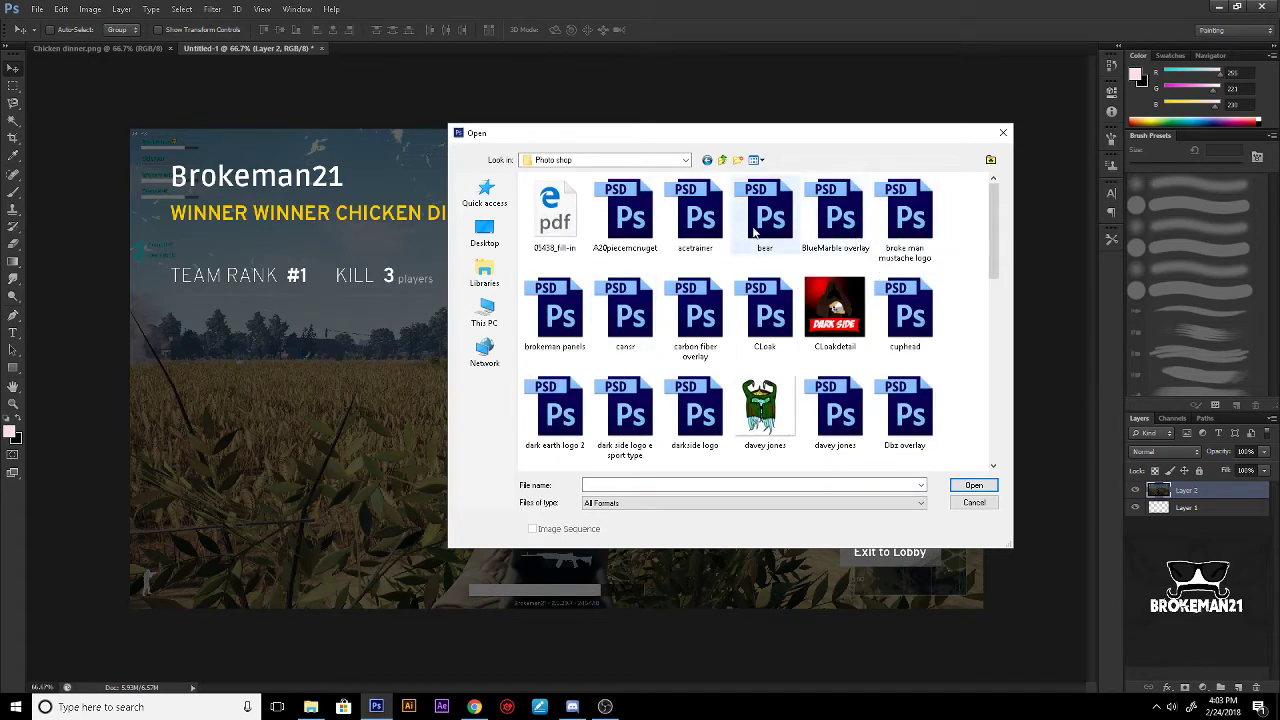
{"action": "scroll", "coordinate": [880, 260], "scroll_direction": "down", "scroll_amount": 3}
{"action": "scroll", "coordinate": [880, 260], "scroll_direction": "up", "scroll_amount": 3}
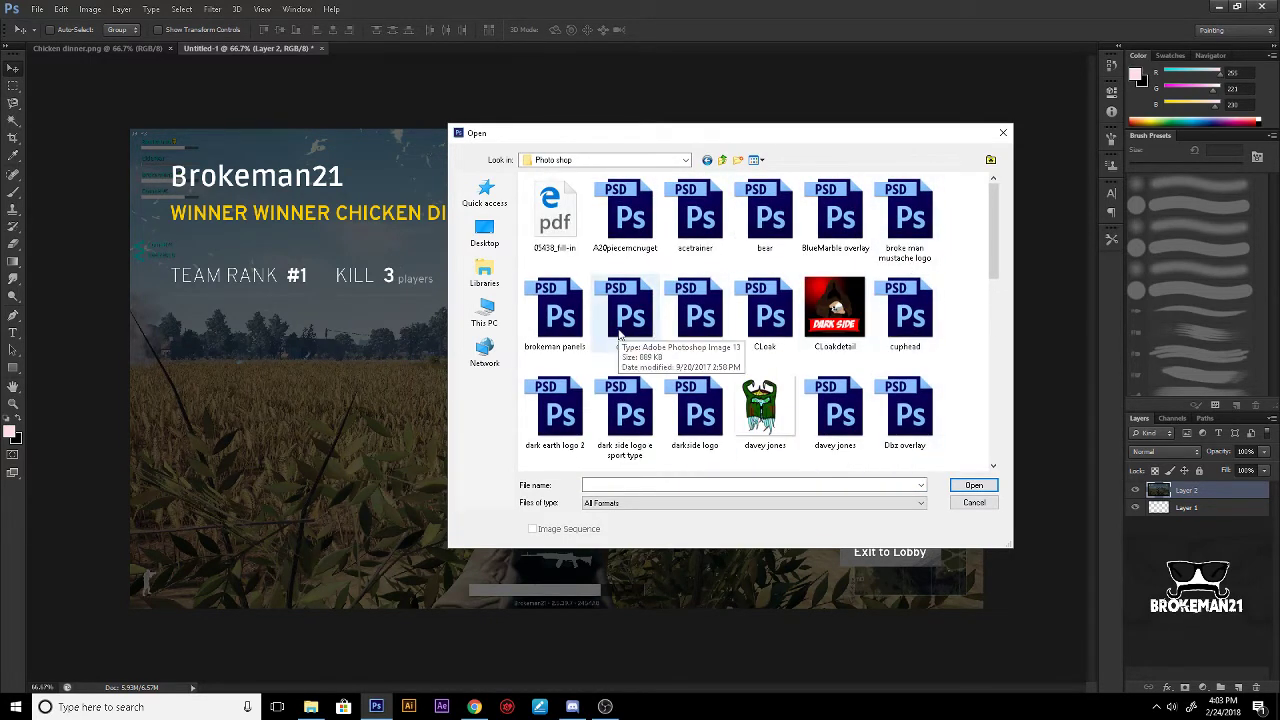
{"action": "double_click", "coordinate": [626, 316]}
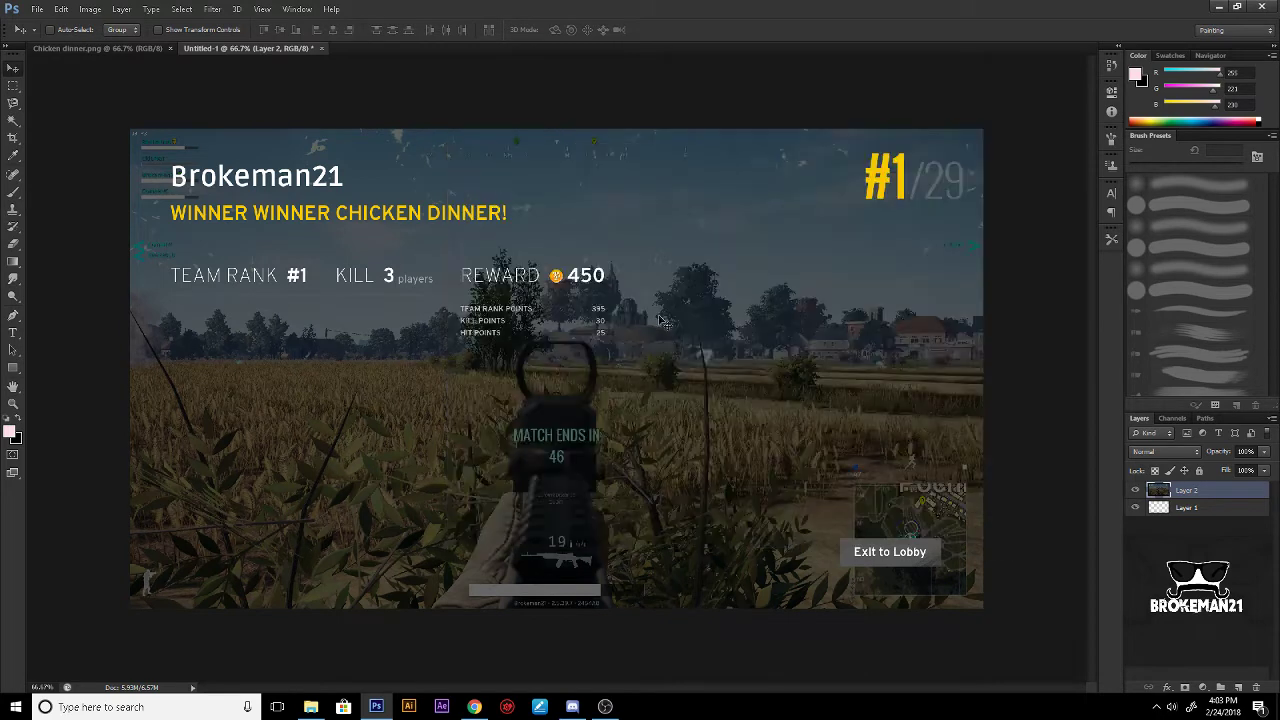
{"action": "left_click", "coordinate": [641, 271]}
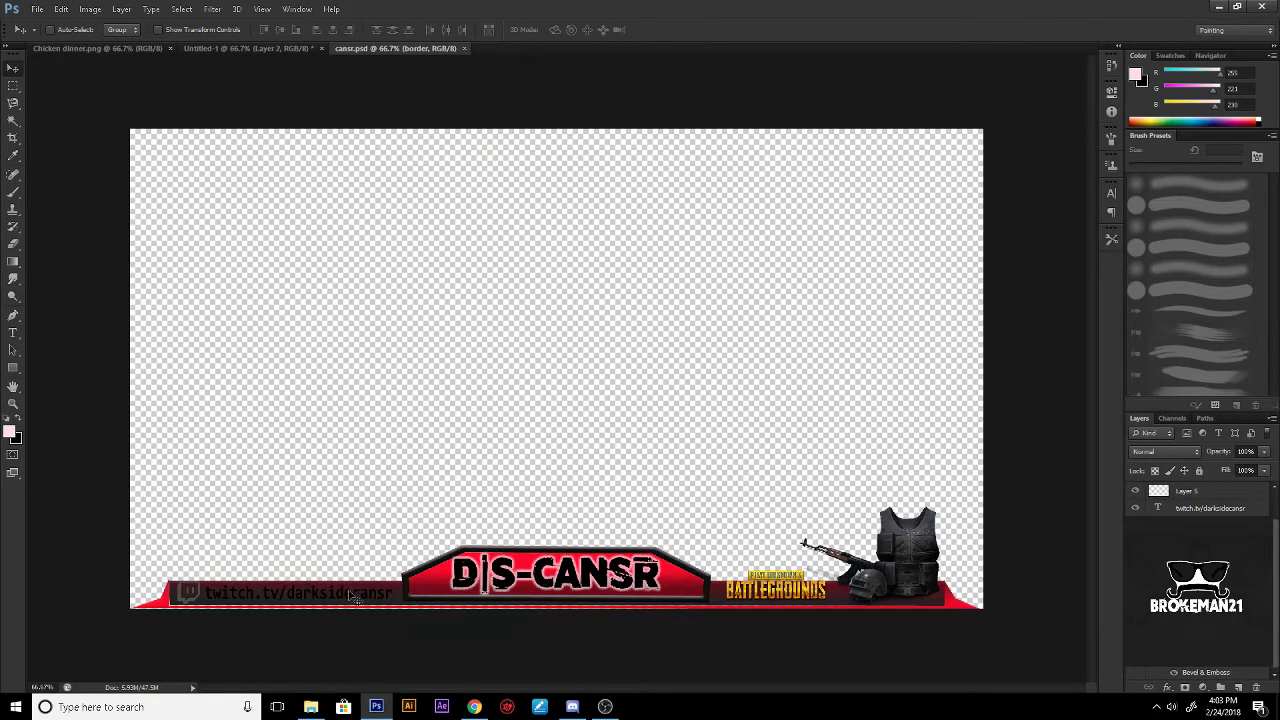
Step: Close cansr.psd and open Broke man layout.png from the Overlay samples folder
{"action": "left_click", "coordinate": [463, 48]}
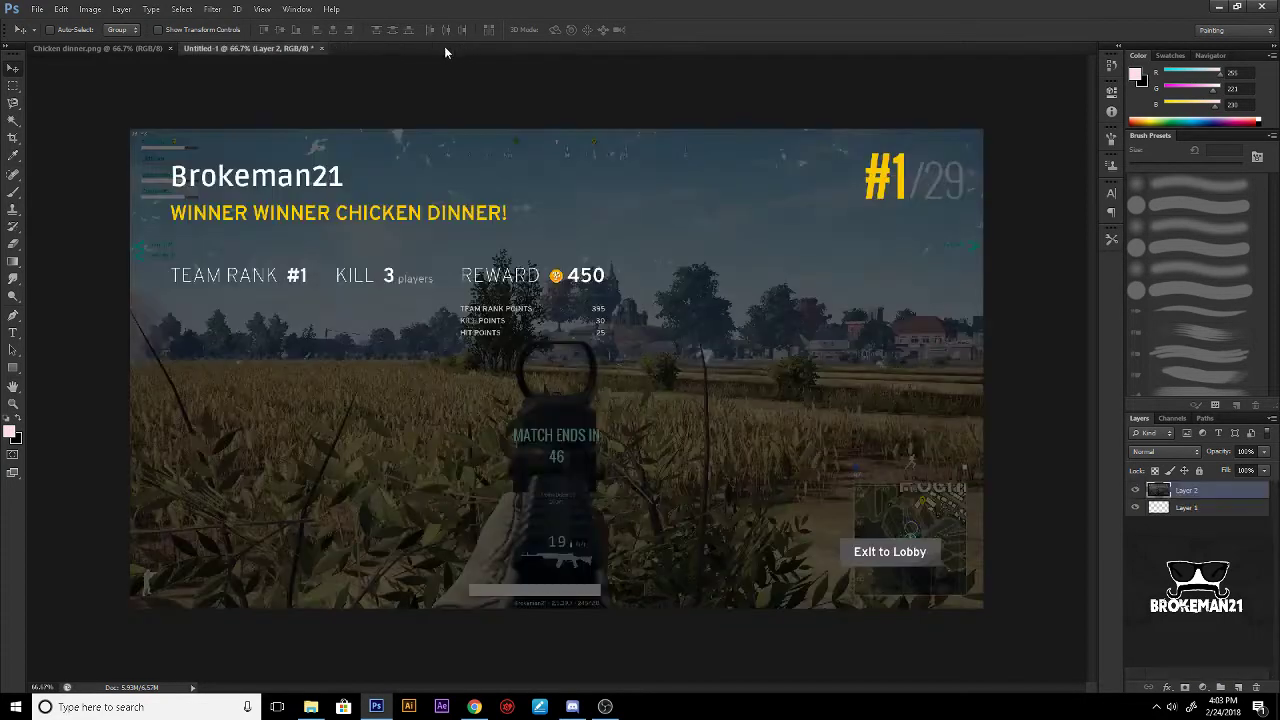
{"action": "left_click", "coordinate": [37, 8]}
{"action": "left_click", "coordinate": [55, 36]}
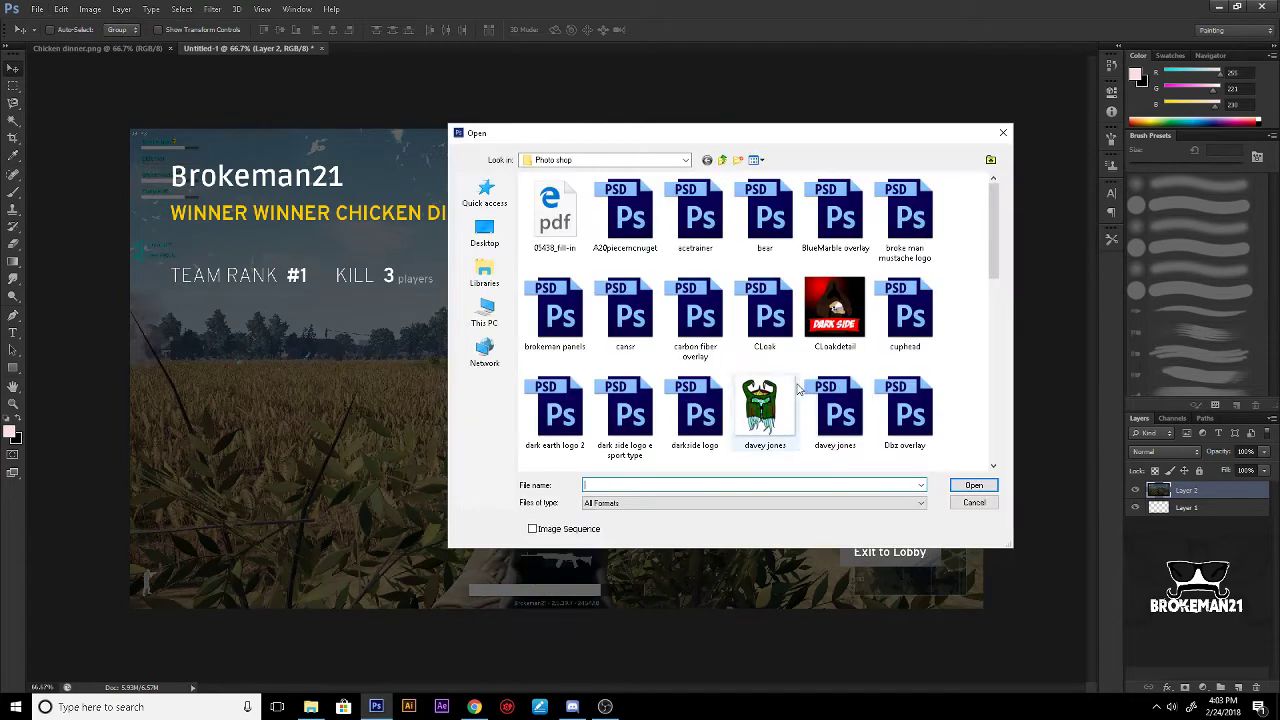
{"action": "left_click", "coordinate": [721, 159]}
{"action": "scroll", "coordinate": [790, 310], "scroll_direction": "down", "scroll_amount": 3}
{"action": "double_click", "coordinate": [770, 290]}
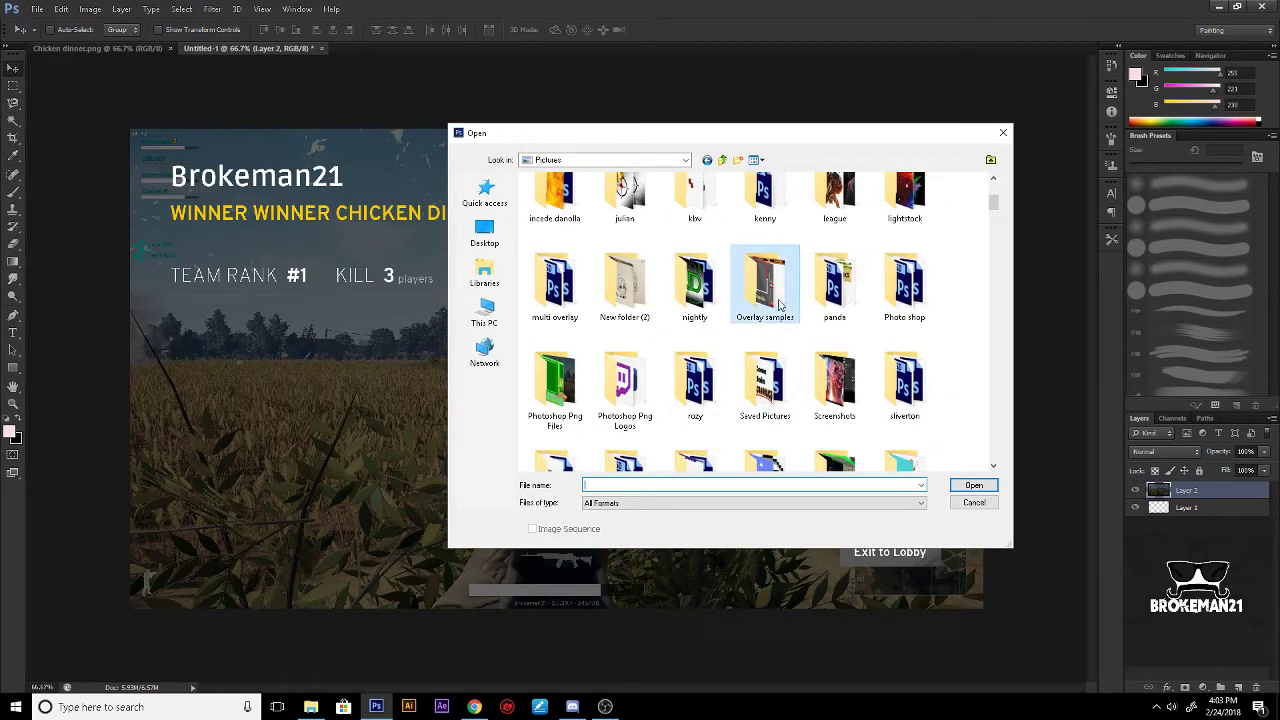
{"action": "left_click", "coordinate": [630, 232]}
{"action": "double_click", "coordinate": [633, 235]}
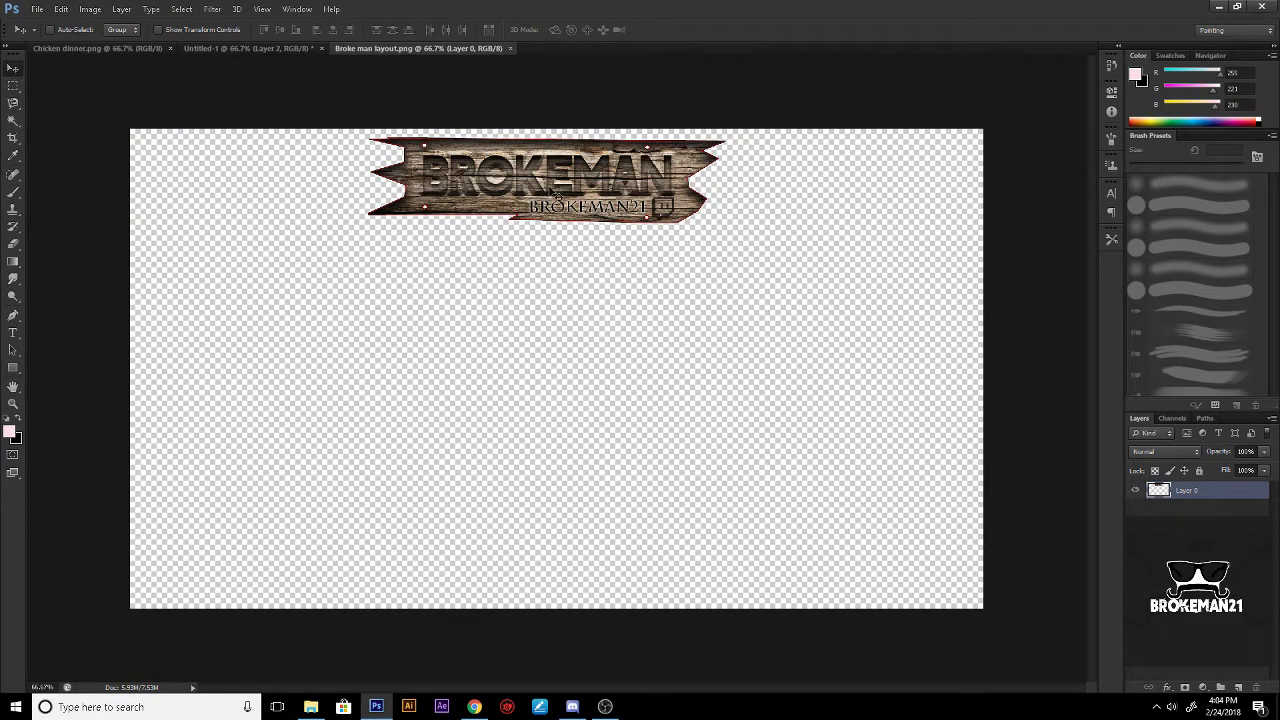
Step: Place the BROKEMAN banner in Untitled-1, scaled to about 79% near the top centre
{"action": "left_click_drag", "start_coordinate": [550, 190], "coordinate": [506, 176]}
{"action": "key", "text": "ctrl+t"}
{"action": "left_click_drag", "start_coordinate": [748, 220], "coordinate": [670, 200]}
{"action": "left_click_drag", "start_coordinate": [545, 180], "coordinate": [618, 180]}
{"action": "key", "text": "Return"}
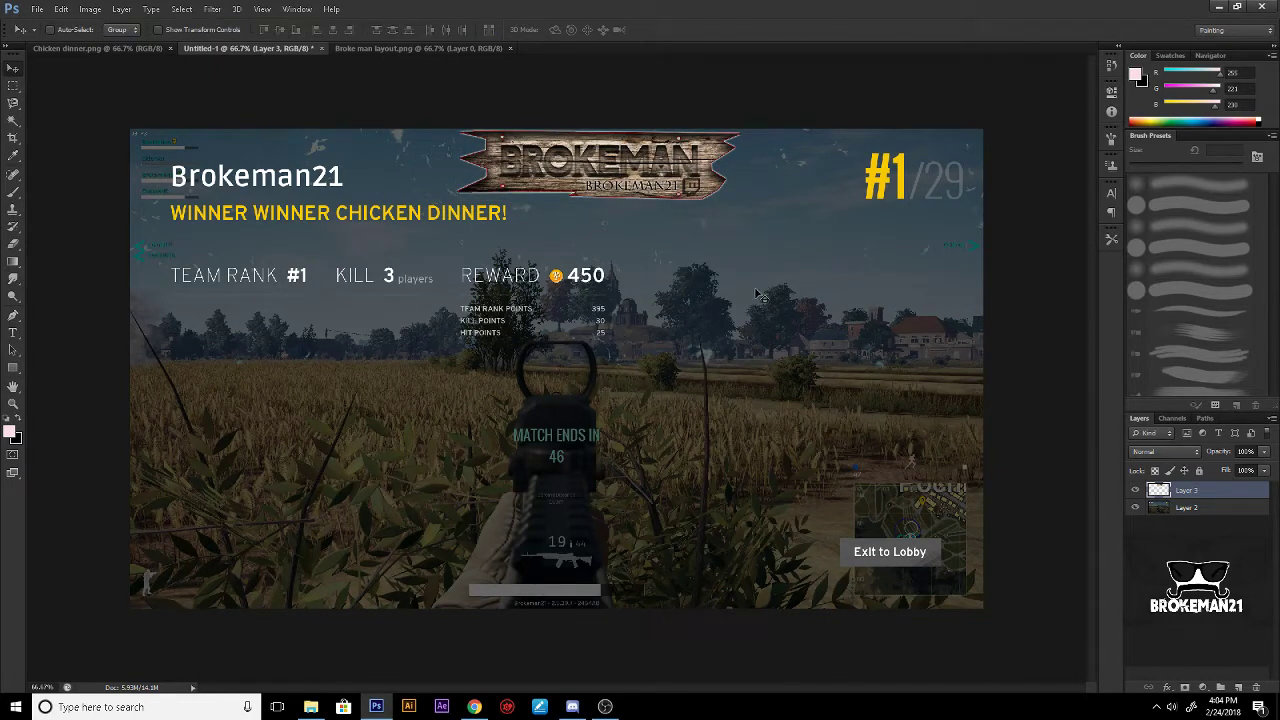
{"action": "left_click_drag", "start_coordinate": [640, 174], "coordinate": [616, 175]}
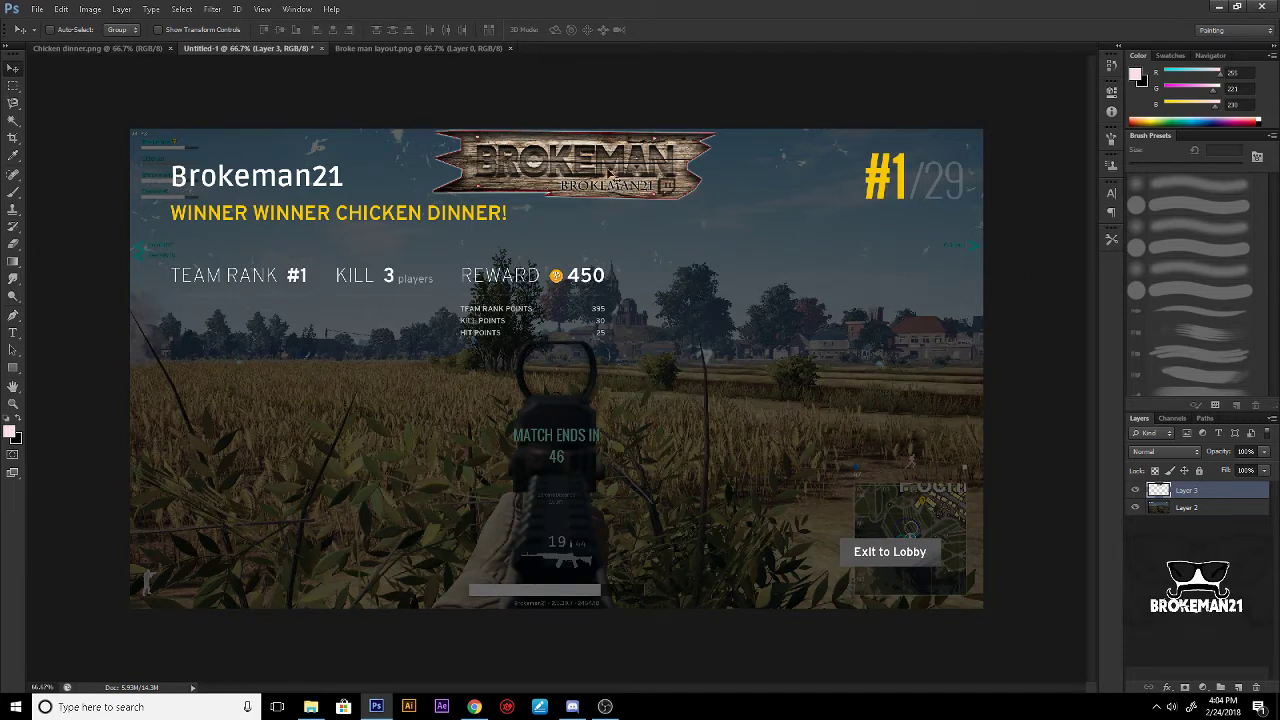
Step: Undo the BROKEMAN banner, preview cansrfinish 2.png, then close it and Broke man layout.png
{"action": "key", "text": "ctrl+z"}
{"action": "left_click", "coordinate": [37, 9]}
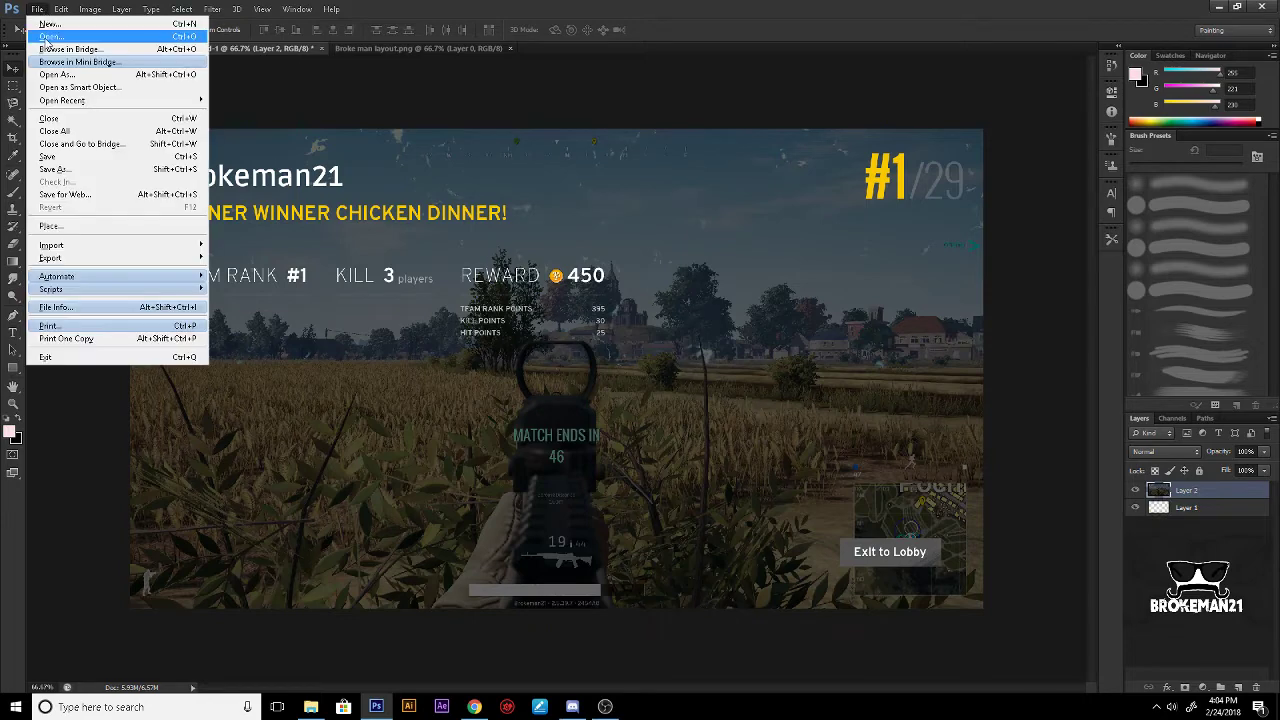
{"action": "left_click", "coordinate": [48, 27]}
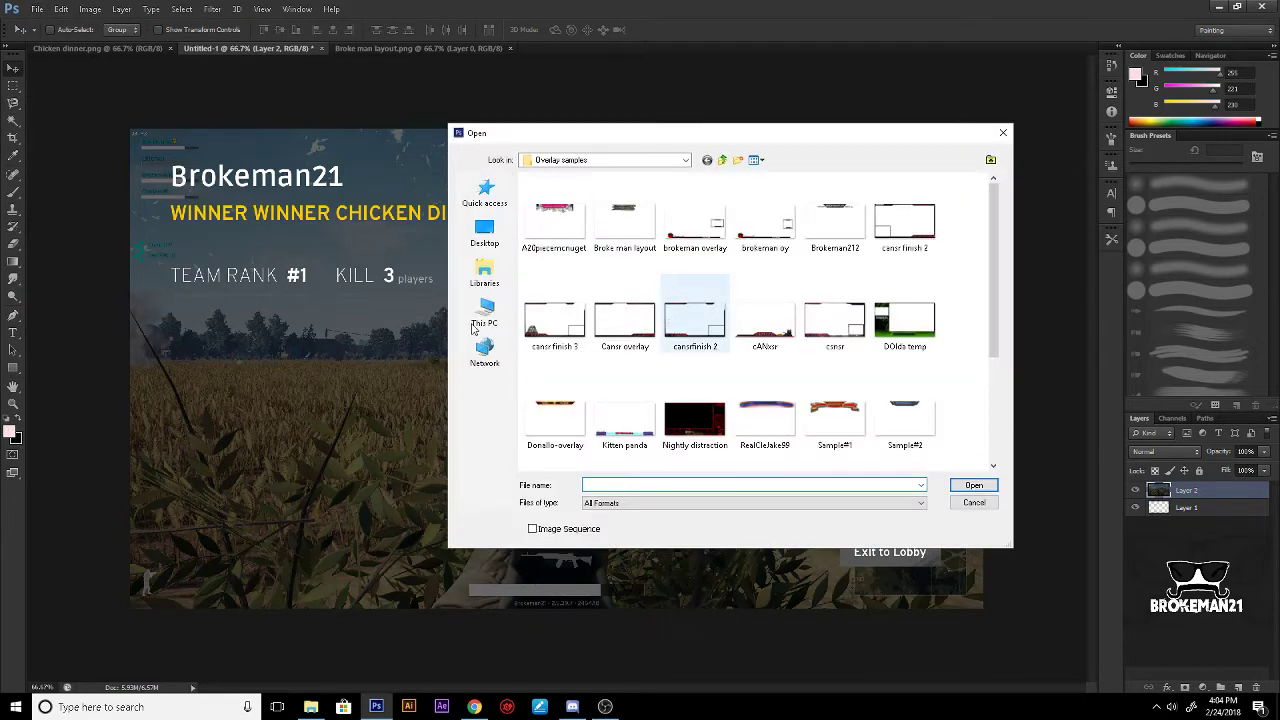
{"action": "double_click", "coordinate": [686, 325]}
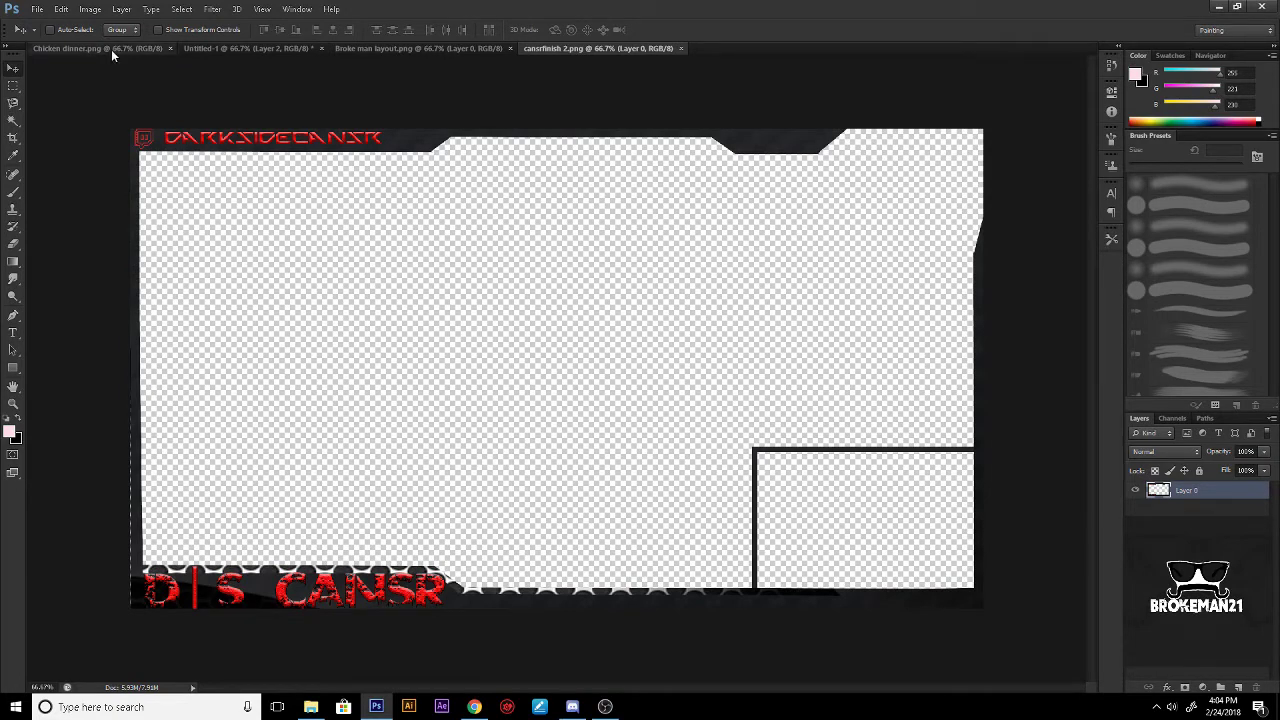
{"action": "left_click", "coordinate": [681, 47]}
{"action": "left_click", "coordinate": [509, 48]}
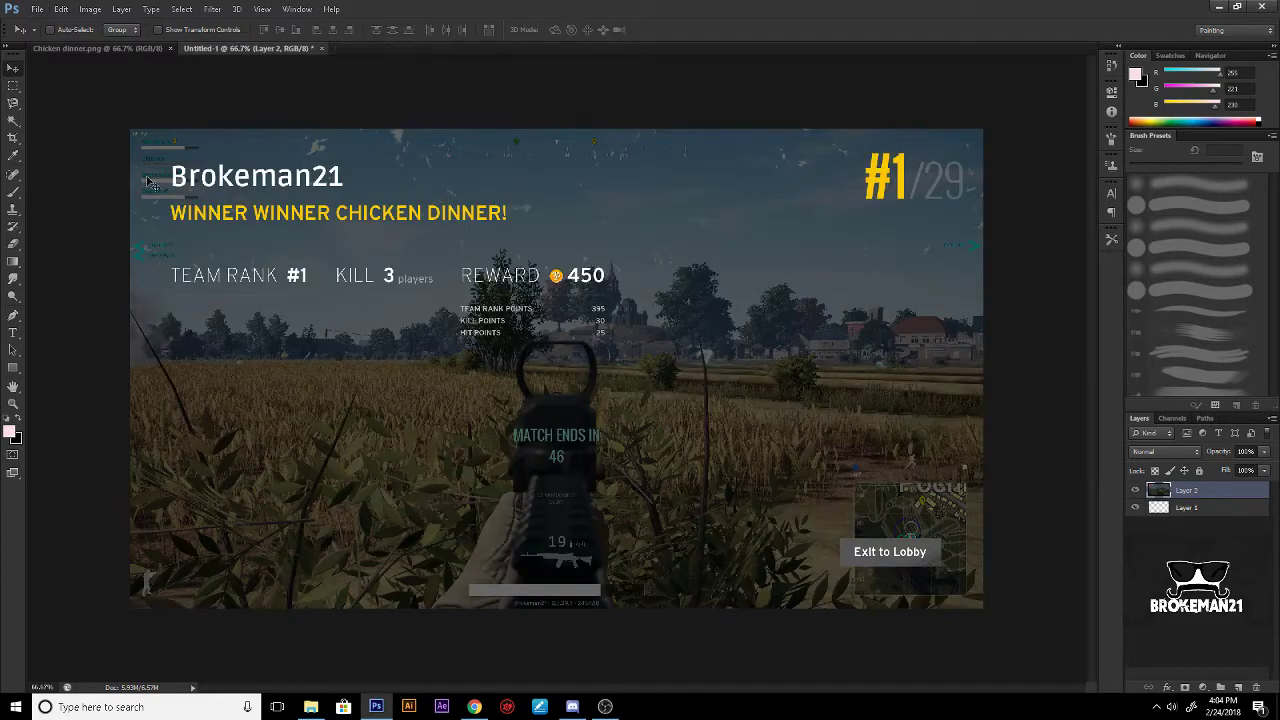
Step: Open Sample#3.png, try moving its Toad and pipe artwork, then close it without saving
{"action": "left_click", "coordinate": [37, 9]}
{"action": "key", "text": "Escape"}
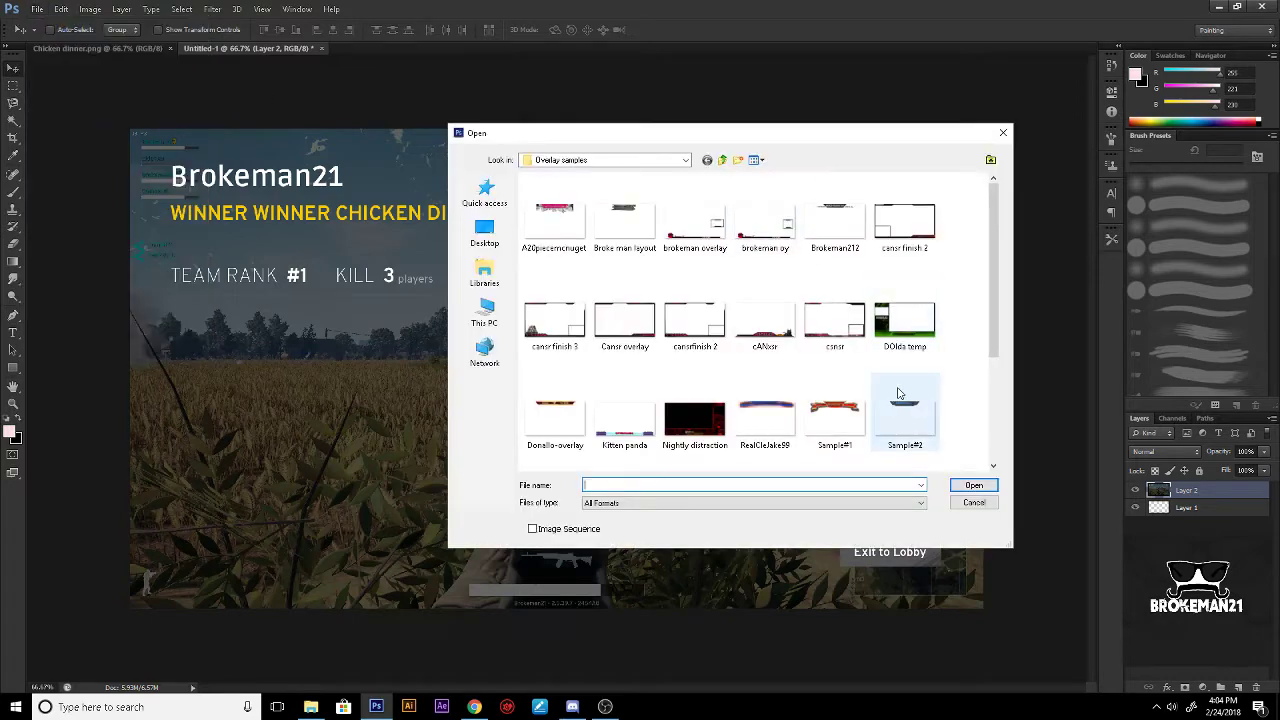
{"action": "scroll", "coordinate": [760, 340], "scroll_direction": "down", "scroll_amount": 5}
{"action": "scroll", "coordinate": [760, 340], "scroll_direction": "up", "scroll_amount": 3}
{"action": "scroll", "coordinate": [790, 357], "scroll_direction": "down", "scroll_amount": 3}
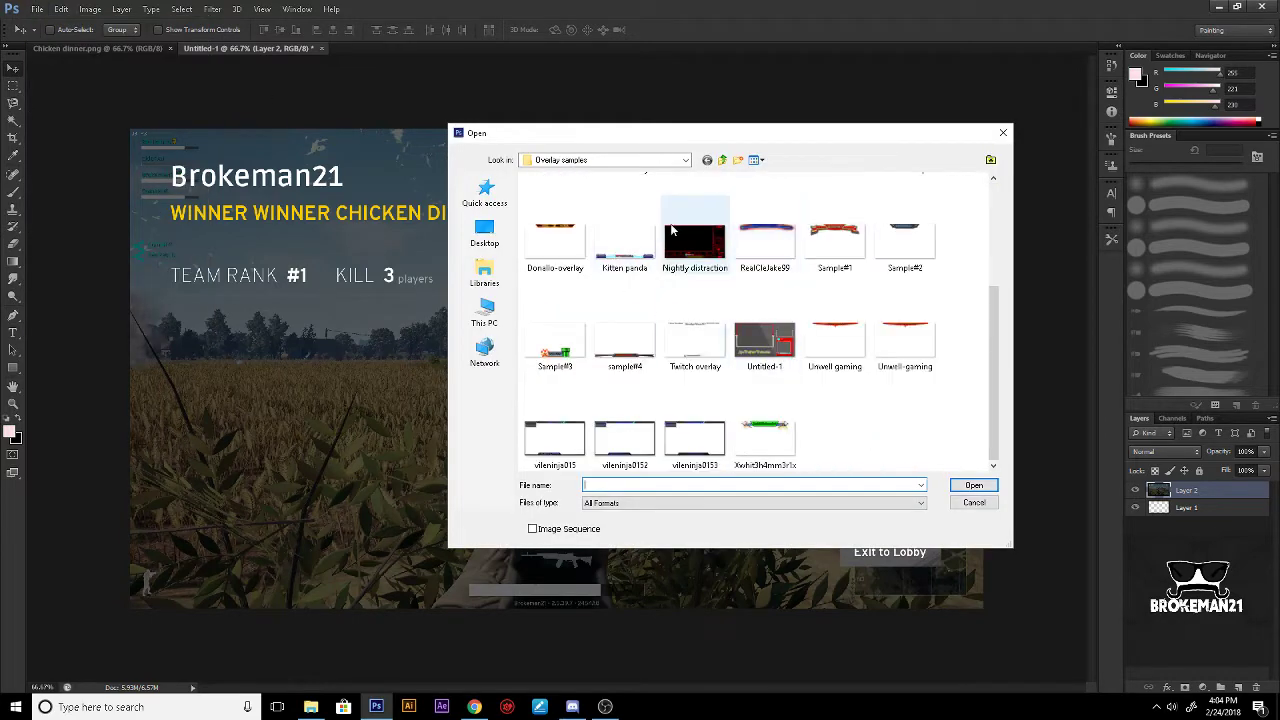
{"action": "double_click", "coordinate": [560, 346]}
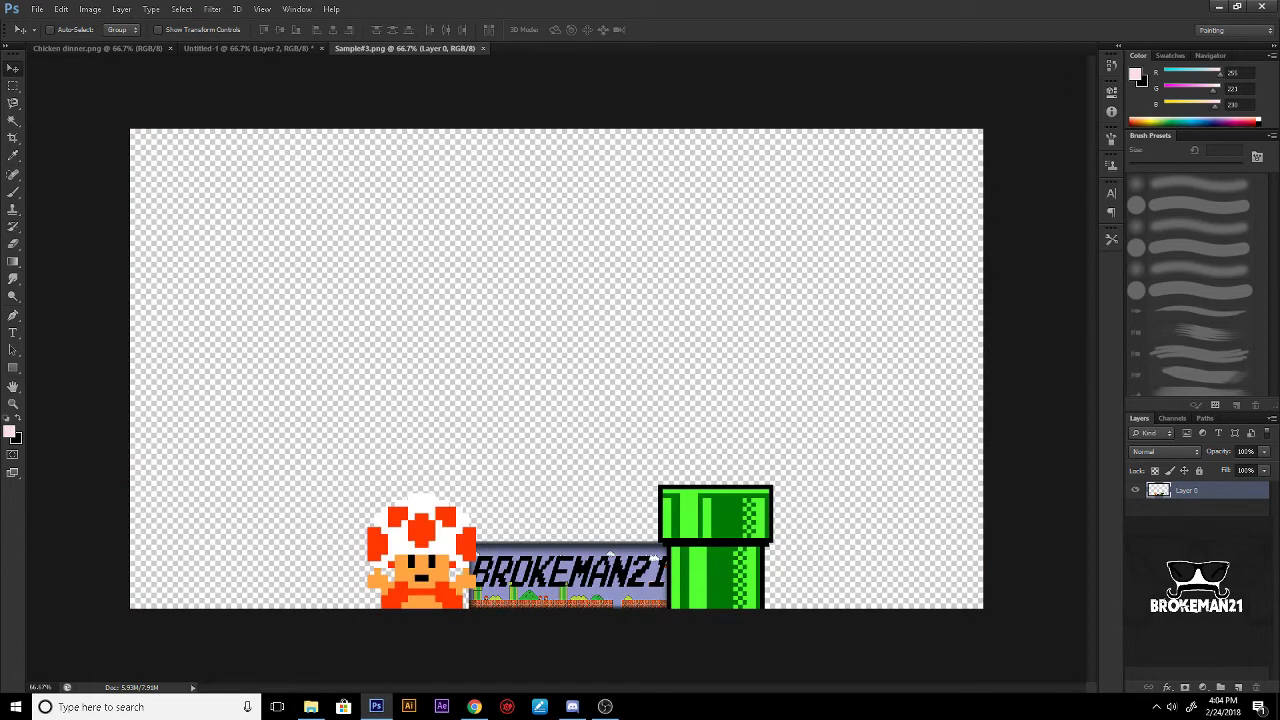
{"action": "left_click_drag", "start_coordinate": [600, 590], "coordinate": [637, 485]}
{"action": "left_click", "coordinate": [485, 48]}
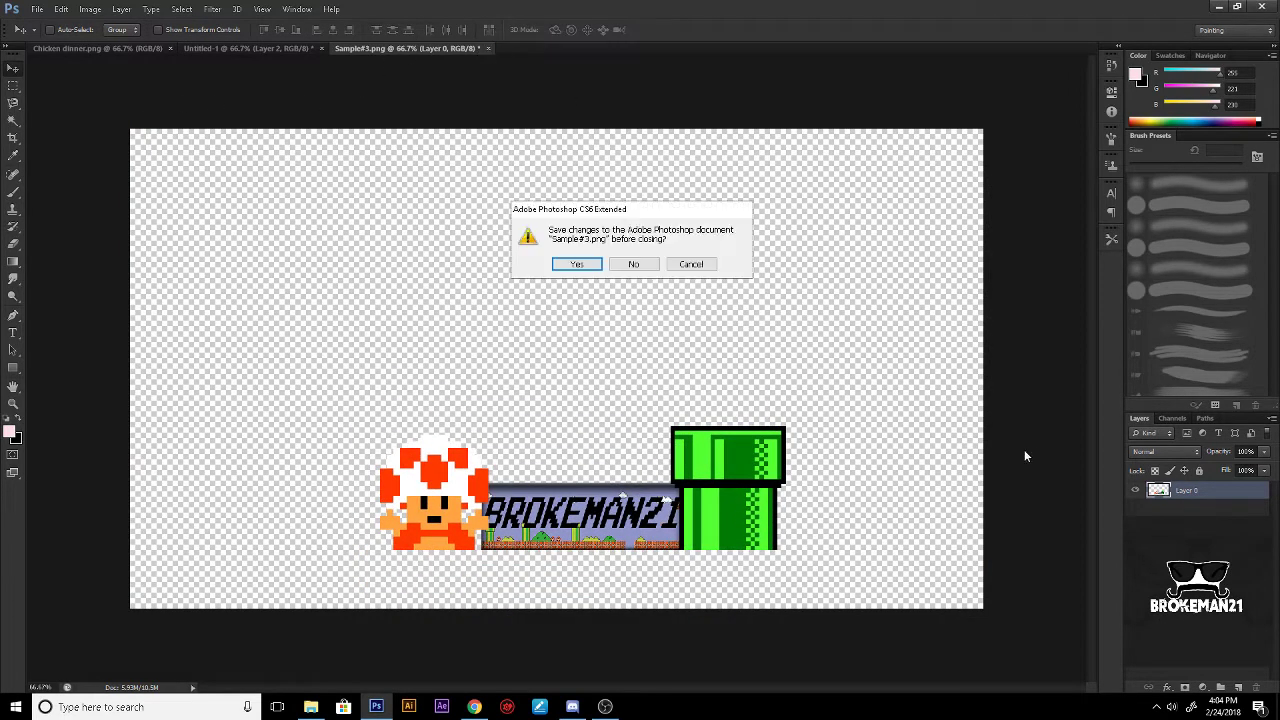
{"action": "left_click", "coordinate": [634, 264]}
{"action": "left_click", "coordinate": [36, 9]}
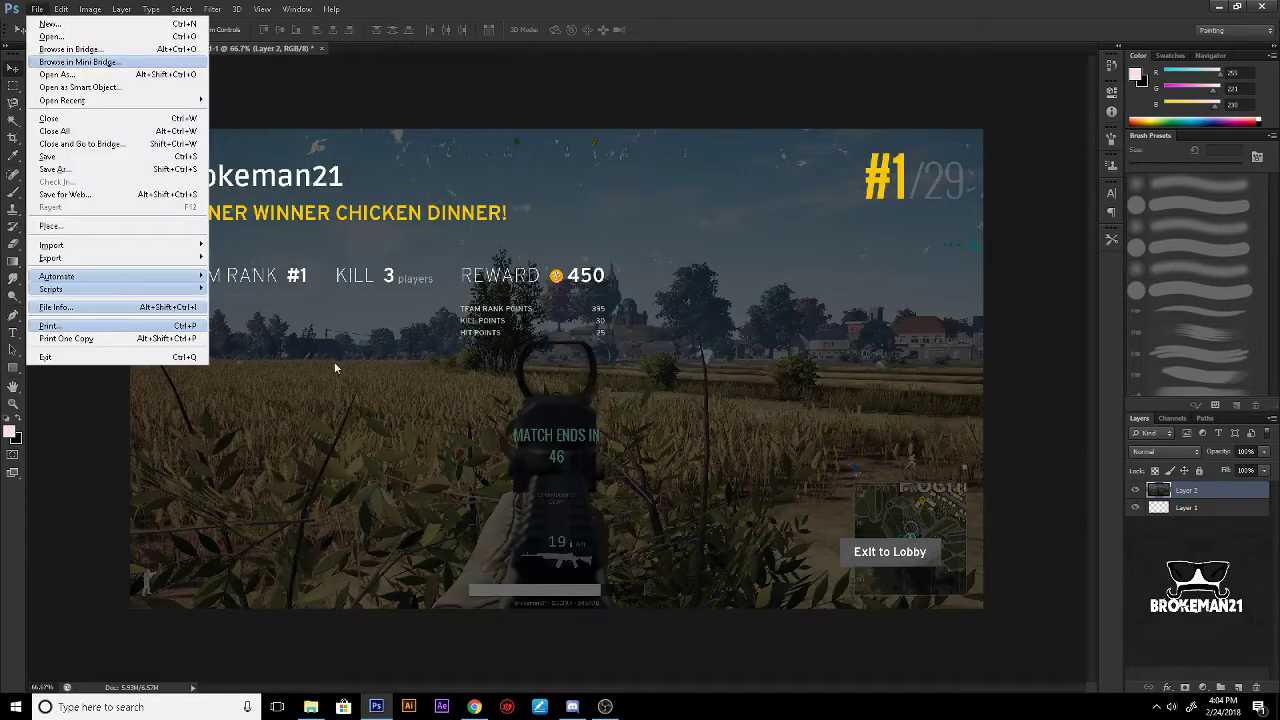
{"action": "left_click", "coordinate": [110, 49]}
{"action": "scroll", "coordinate": [815, 462], "scroll_direction": "down", "scroll_amount": 5}
{"action": "scroll", "coordinate": [815, 462], "scroll_direction": "up", "scroll_amount": 5}
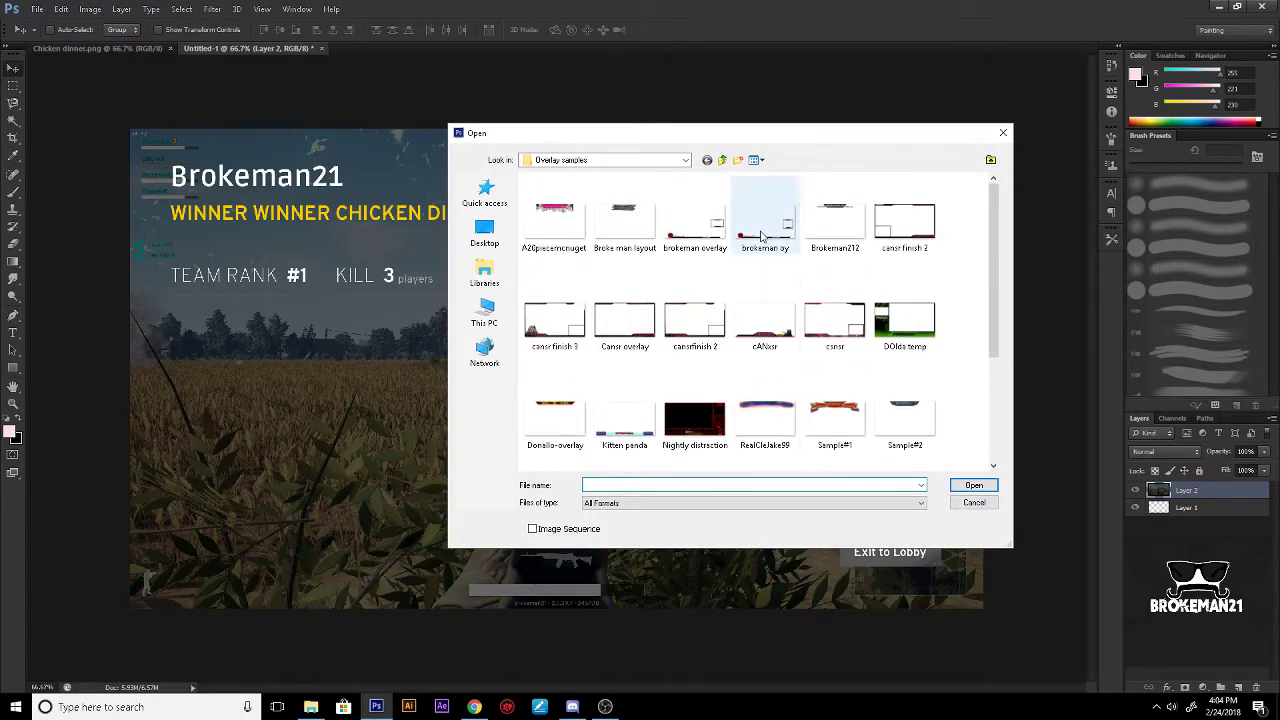
{"action": "double_click", "coordinate": [673, 244]}
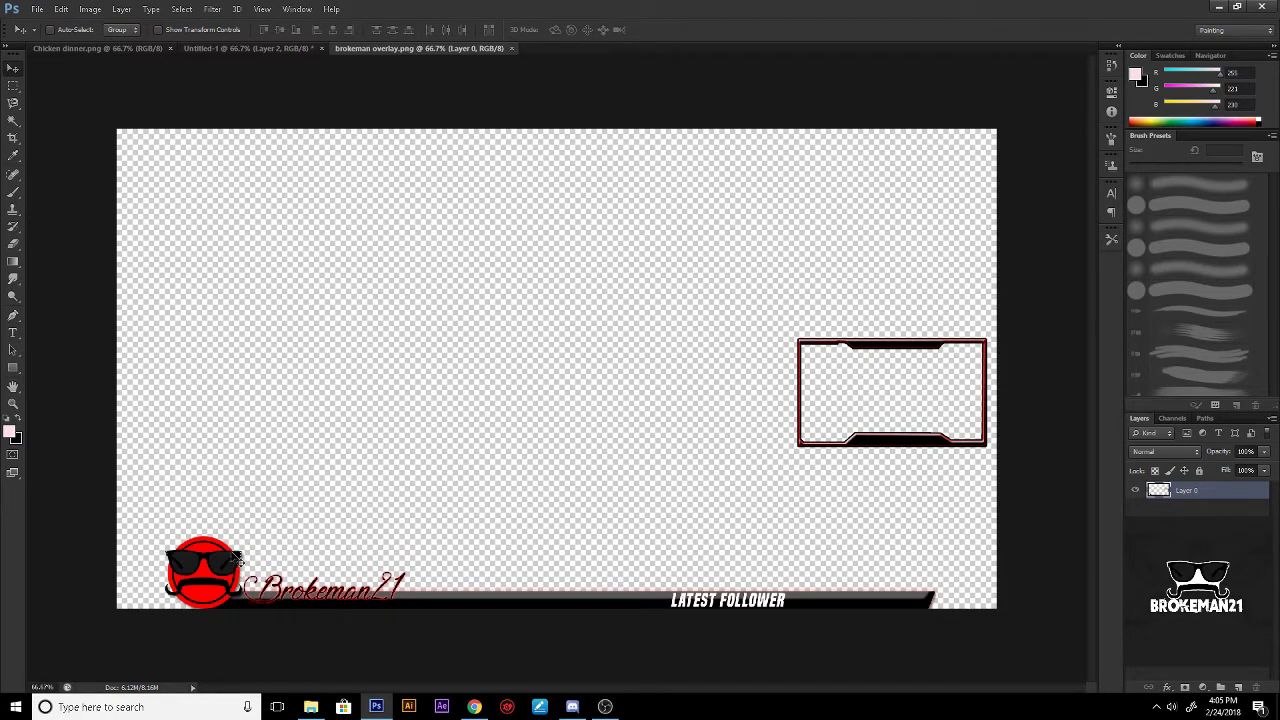
{"action": "left_click", "coordinate": [511, 48]}
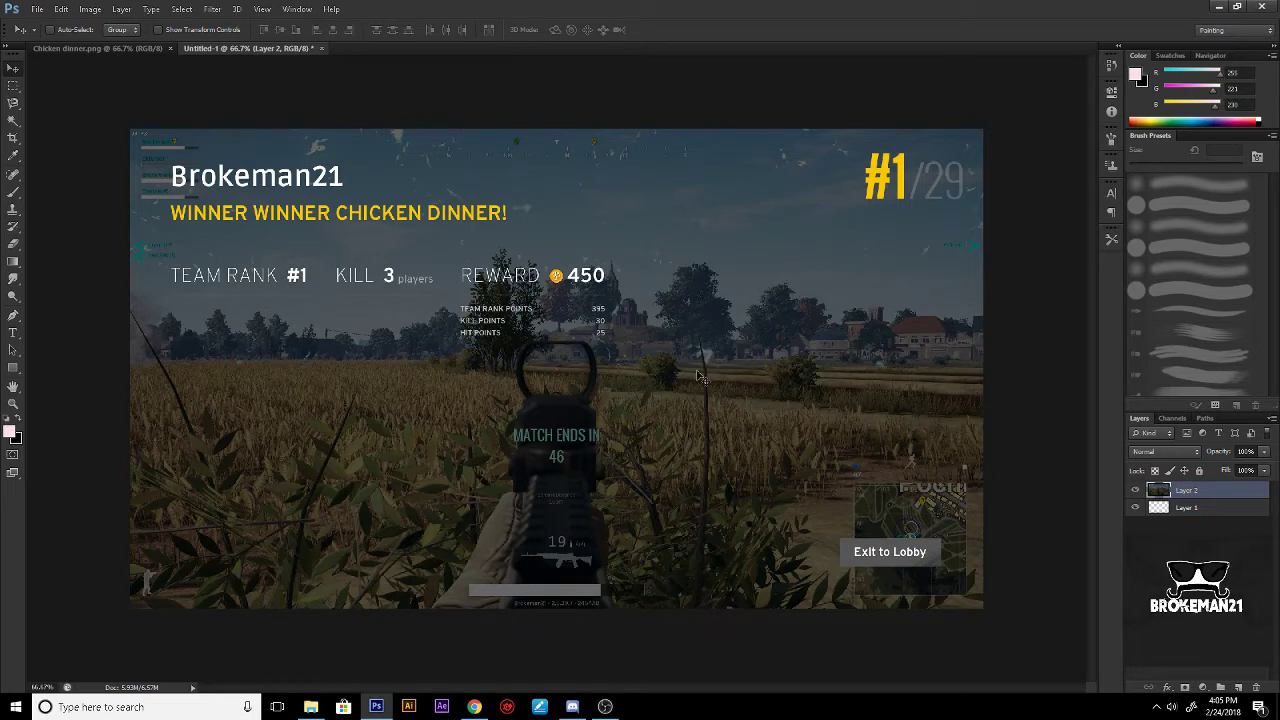
{"action": "left_click", "coordinate": [474, 706]}
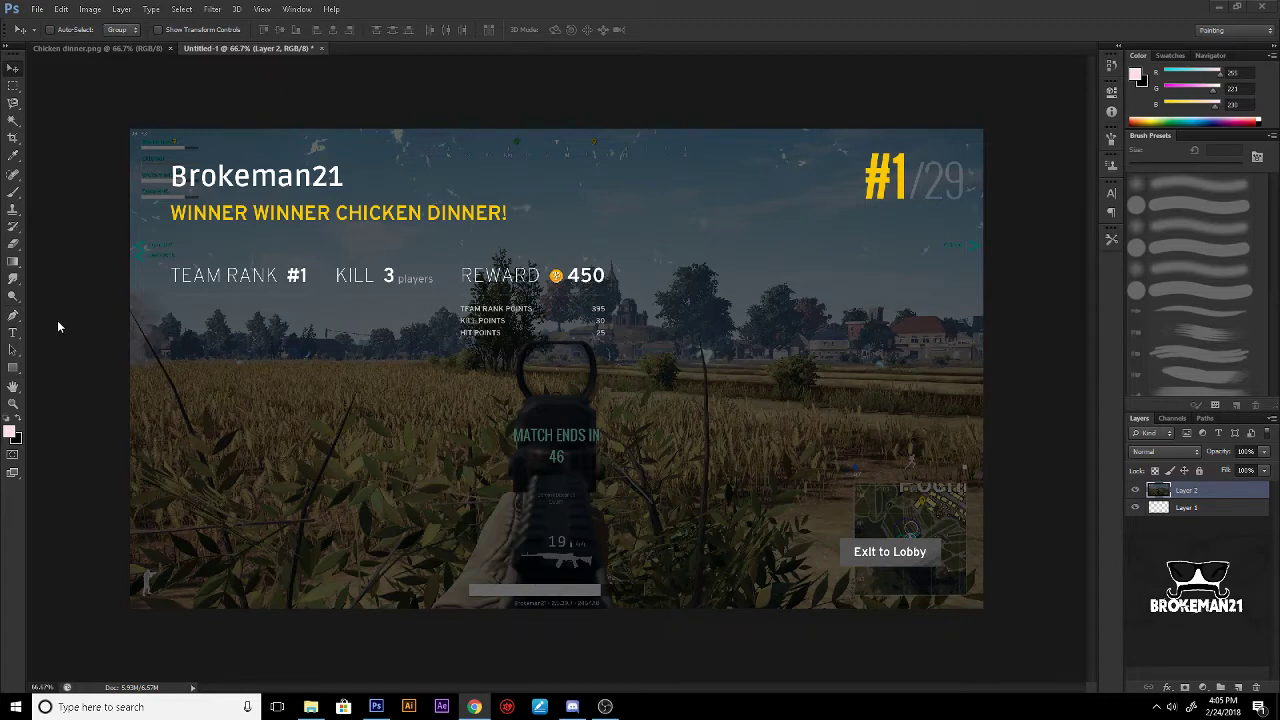
Step: Hide the screenshot layer and fill a new Layer 3 with solid pale pink
{"action": "left_click", "coordinate": [1136, 490]}
{"action": "left_click", "coordinate": [1136, 490]}
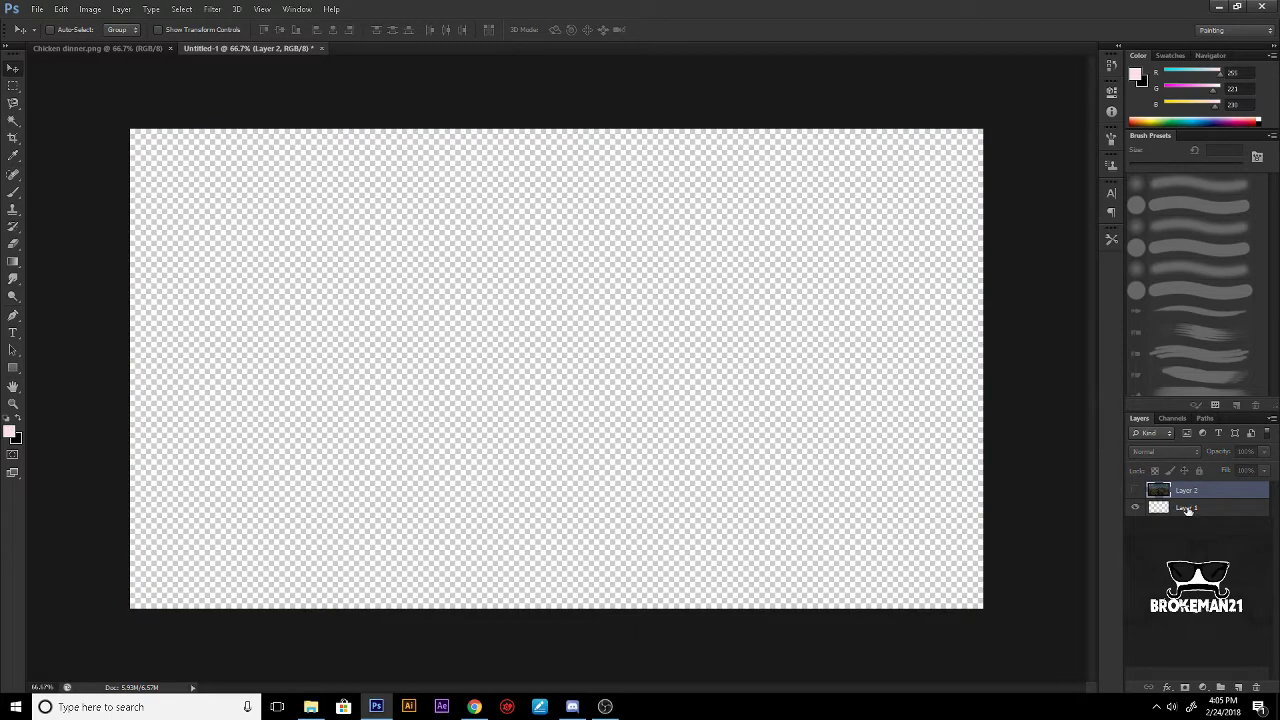
{"action": "left_click", "coordinate": [1238, 687]}
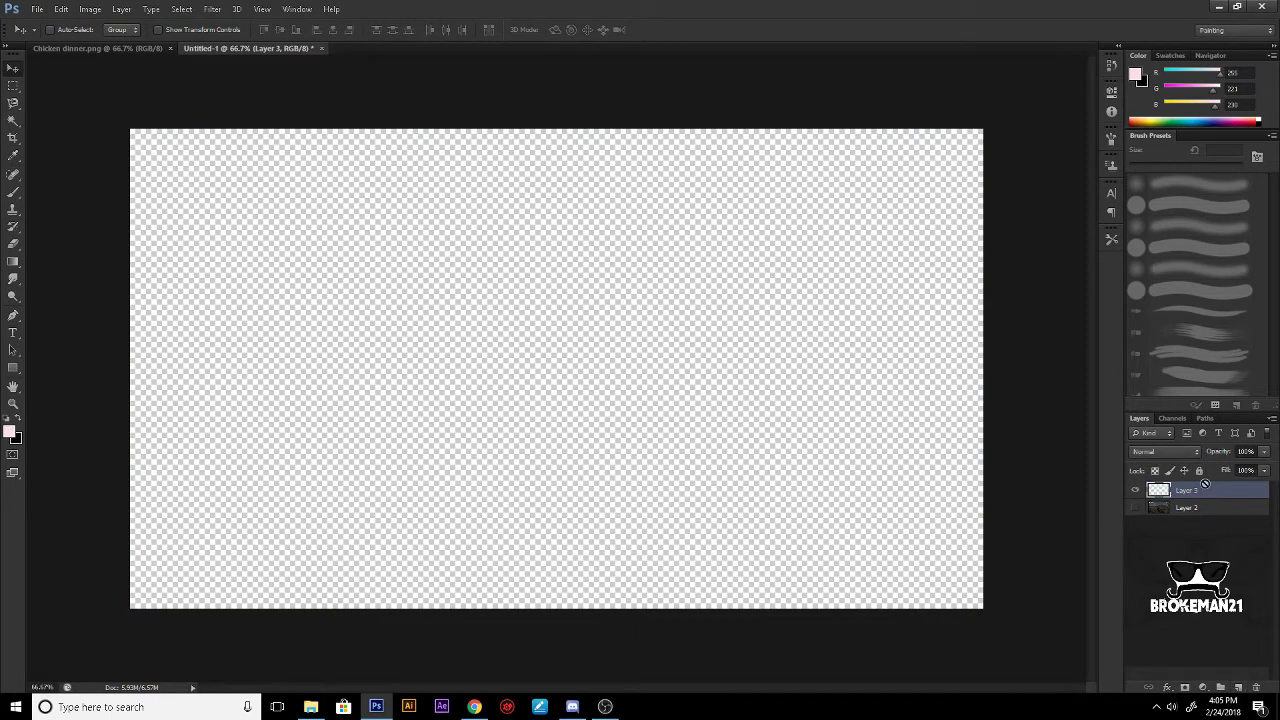
{"action": "key", "text": "ctrl+BackSpace"}
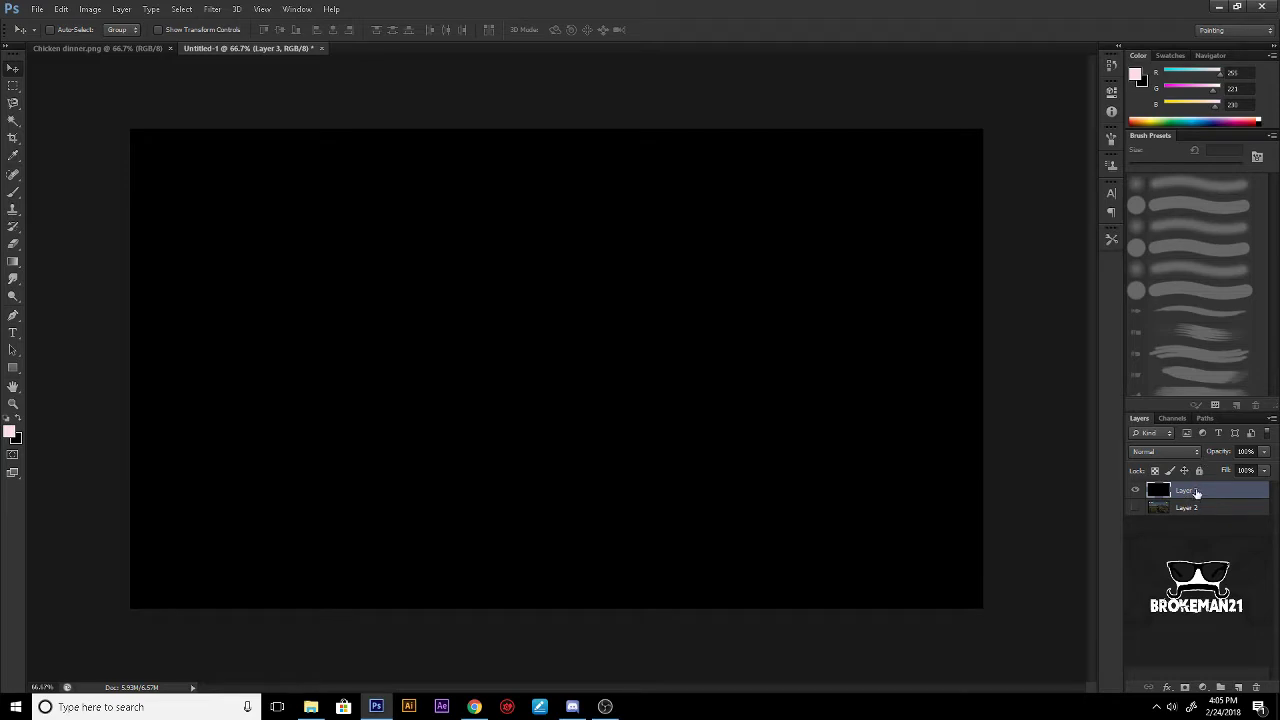
{"action": "key", "text": "alt+BackSpace"}
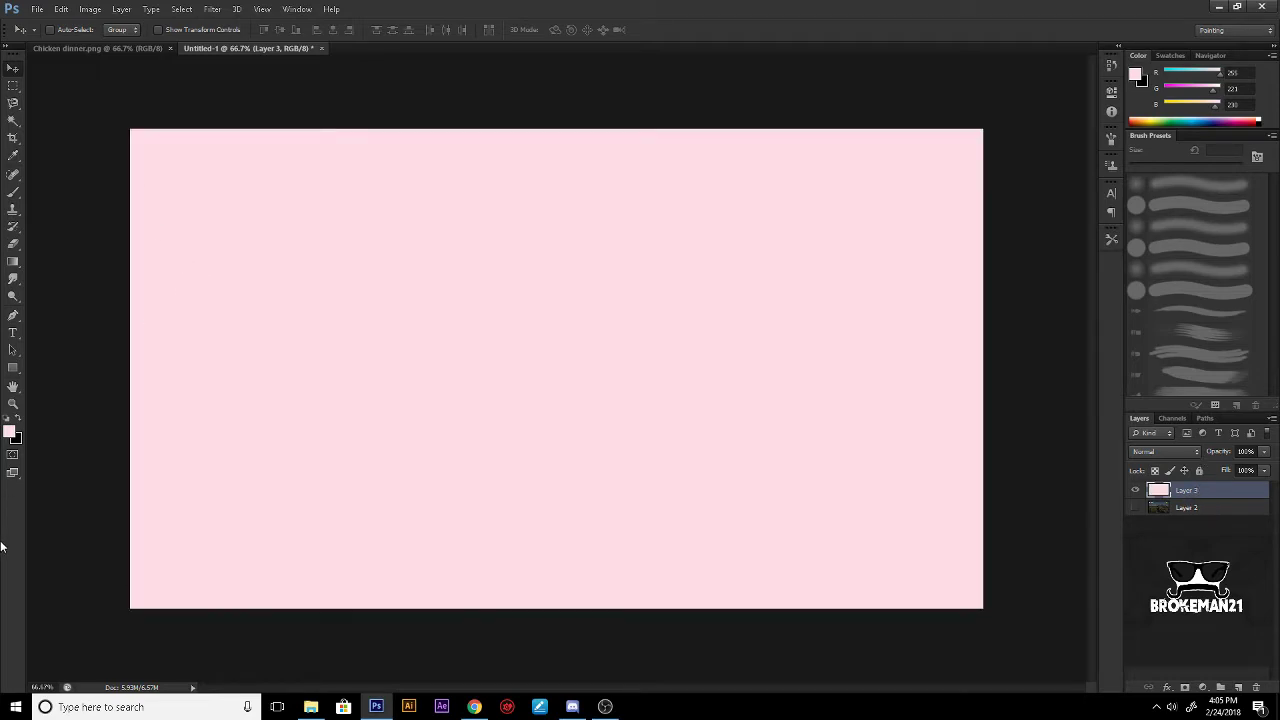
{"action": "left_click", "coordinate": [13, 102]}
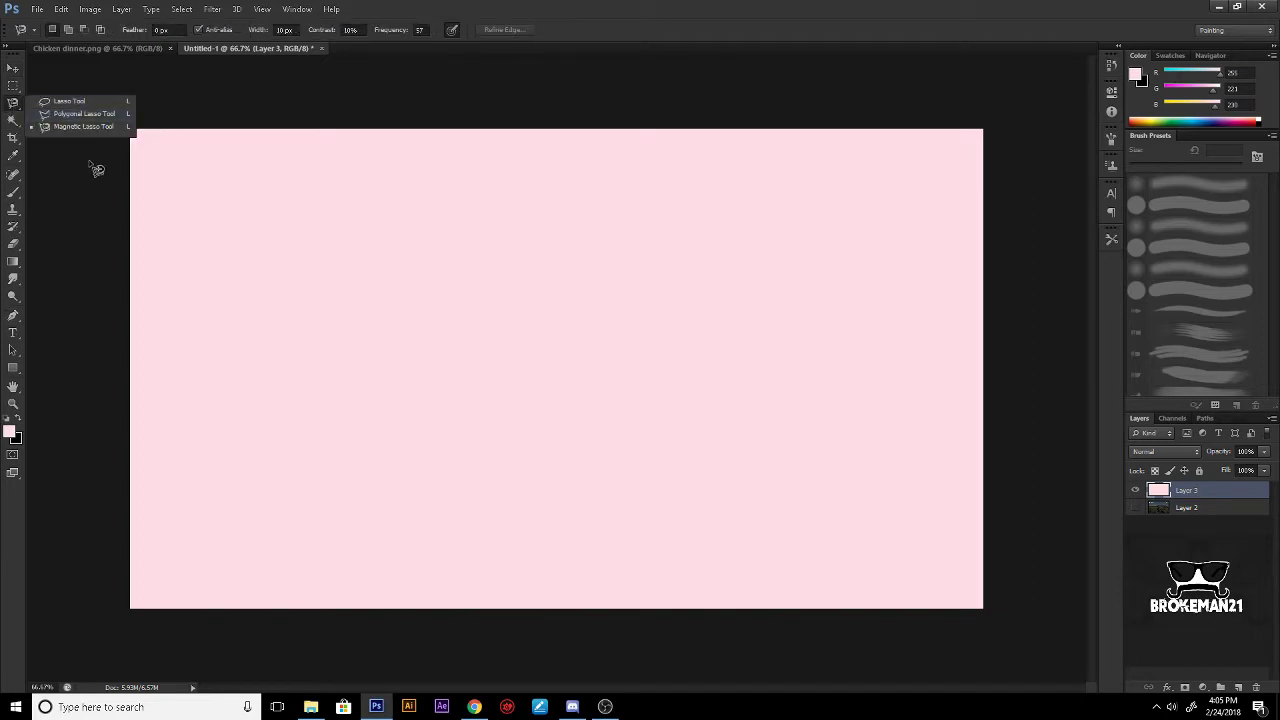
{"action": "key", "text": "Escape"}
Step: Pen-draw a trapezoid tab outline hanging from the top centre of the canvas
{"action": "left_click", "coordinate": [13, 315]}
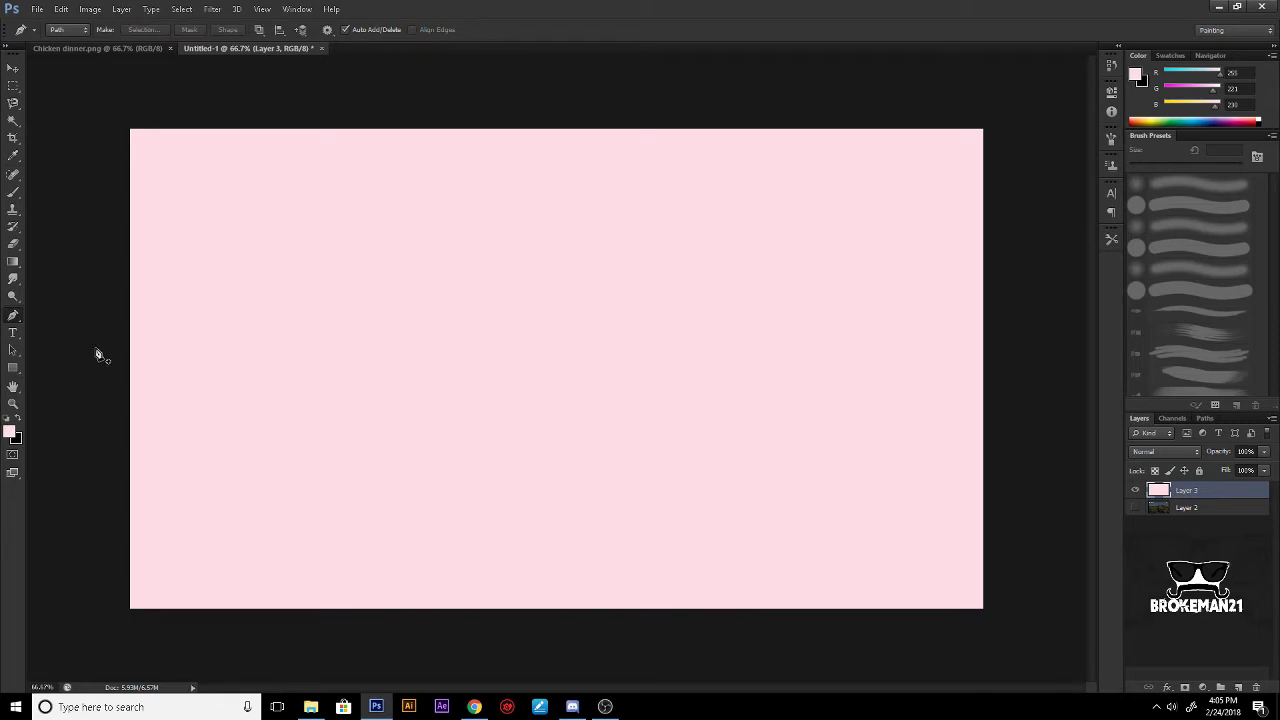
{"action": "left_click", "coordinate": [317, 128]}
{"action": "left_click", "coordinate": [771, 183]}
{"action": "mouse_move", "coordinate": [772, 183]}
{"action": "left_mouse_down"}
{"action": "mouse_move", "coordinate": [777, 163]}
{"action": "mouse_move", "coordinate": [774, 174]}
{"action": "left_mouse_up"}
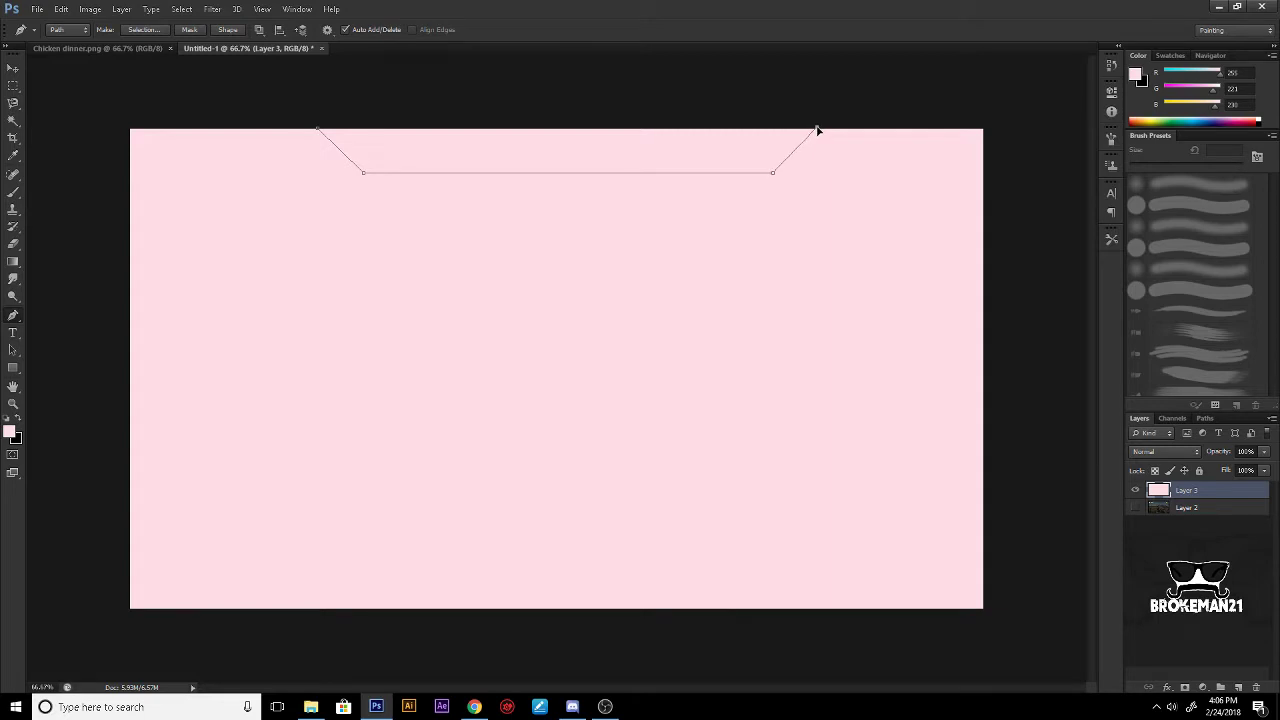
{"action": "left_click", "coordinate": [319, 130]}
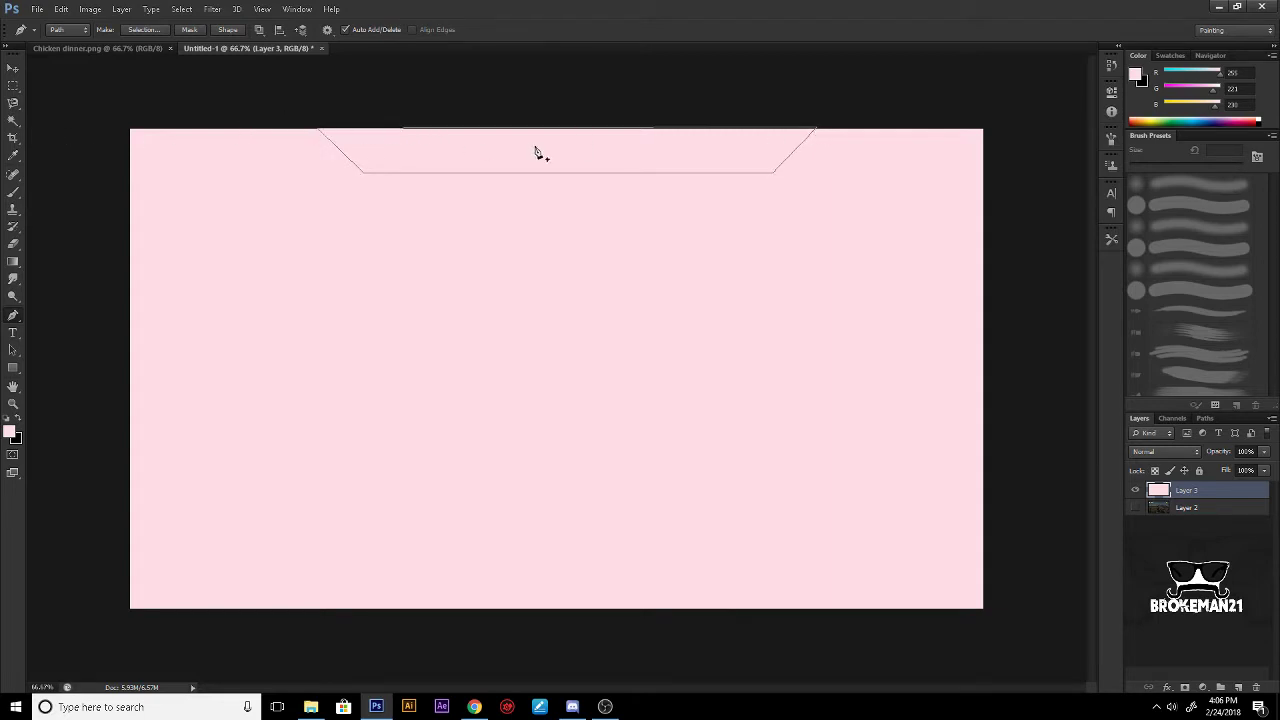
Step: Fill the path with grey #525451, then undo it after it landed on the pink layer
{"action": "right_click", "coordinate": [434, 152]}
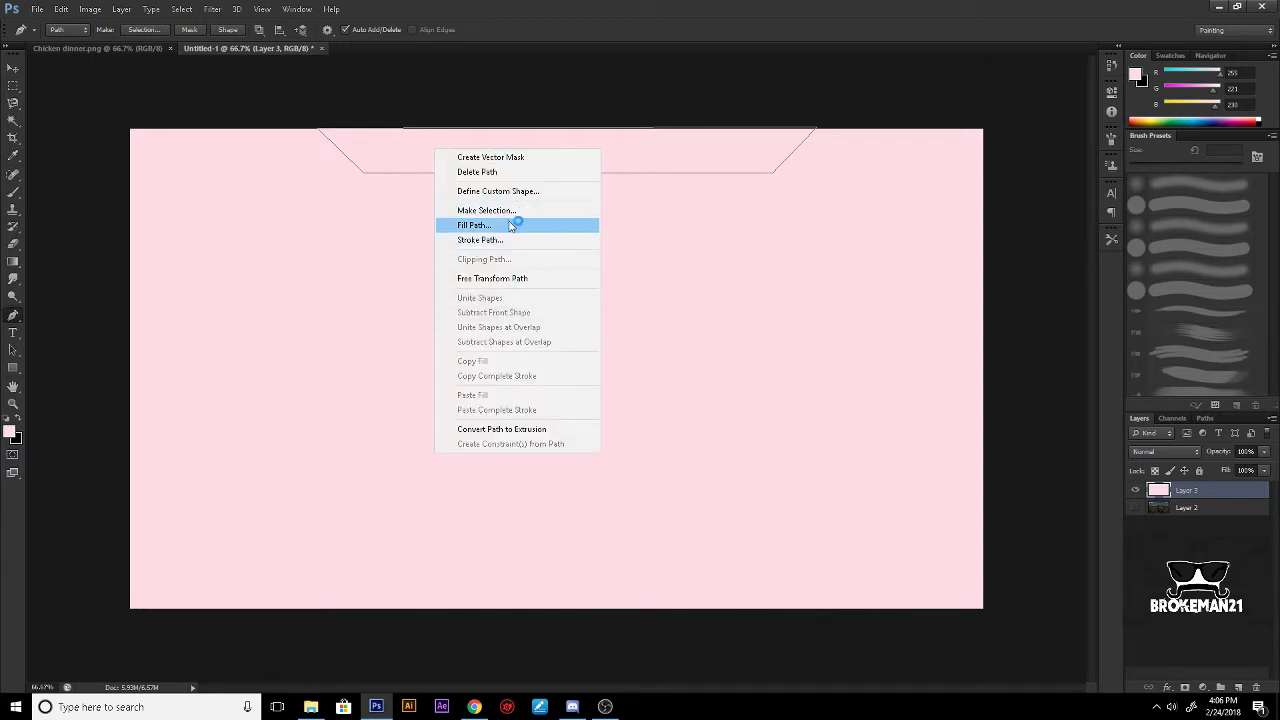
{"action": "left_click", "coordinate": [512, 225]}
{"action": "left_click", "coordinate": [640, 199]}
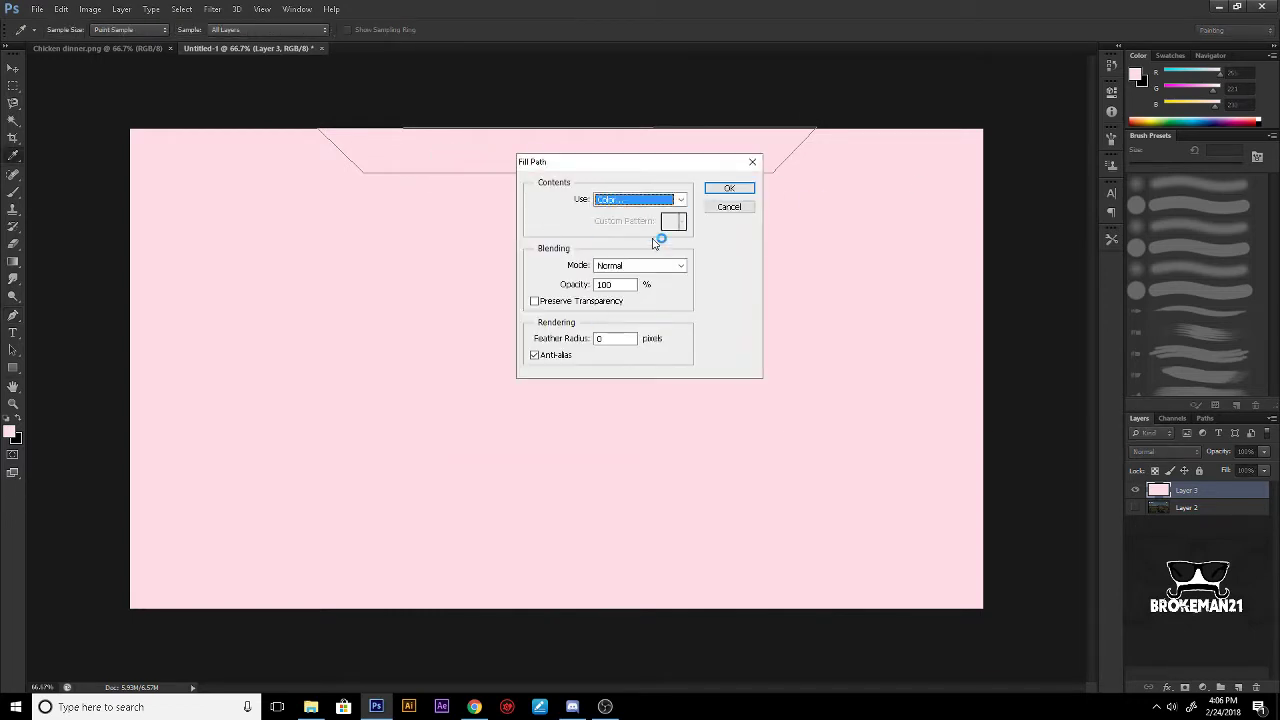
{"action": "left_click", "coordinate": [660, 240]}
{"action": "left_click_drag", "start_coordinate": [808, 606], "coordinate": [797, 584]}
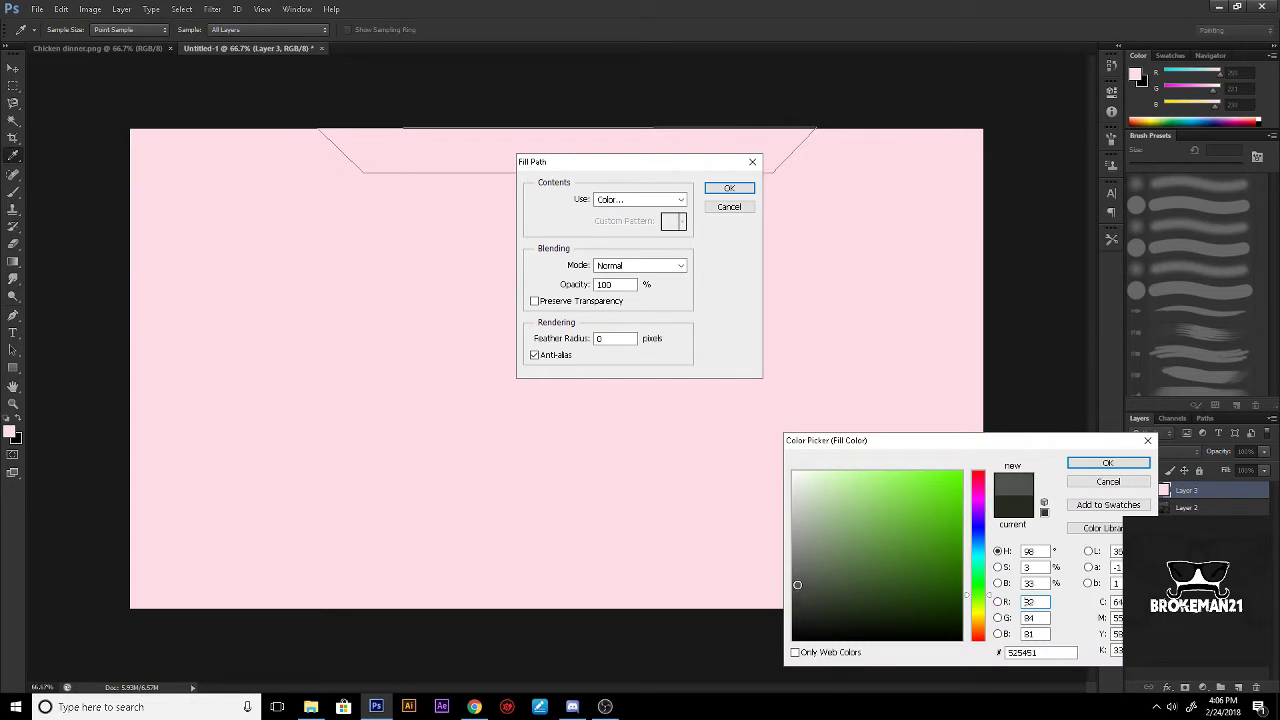
{"action": "left_click", "coordinate": [1070, 464]}
{"action": "left_click", "coordinate": [729, 188]}
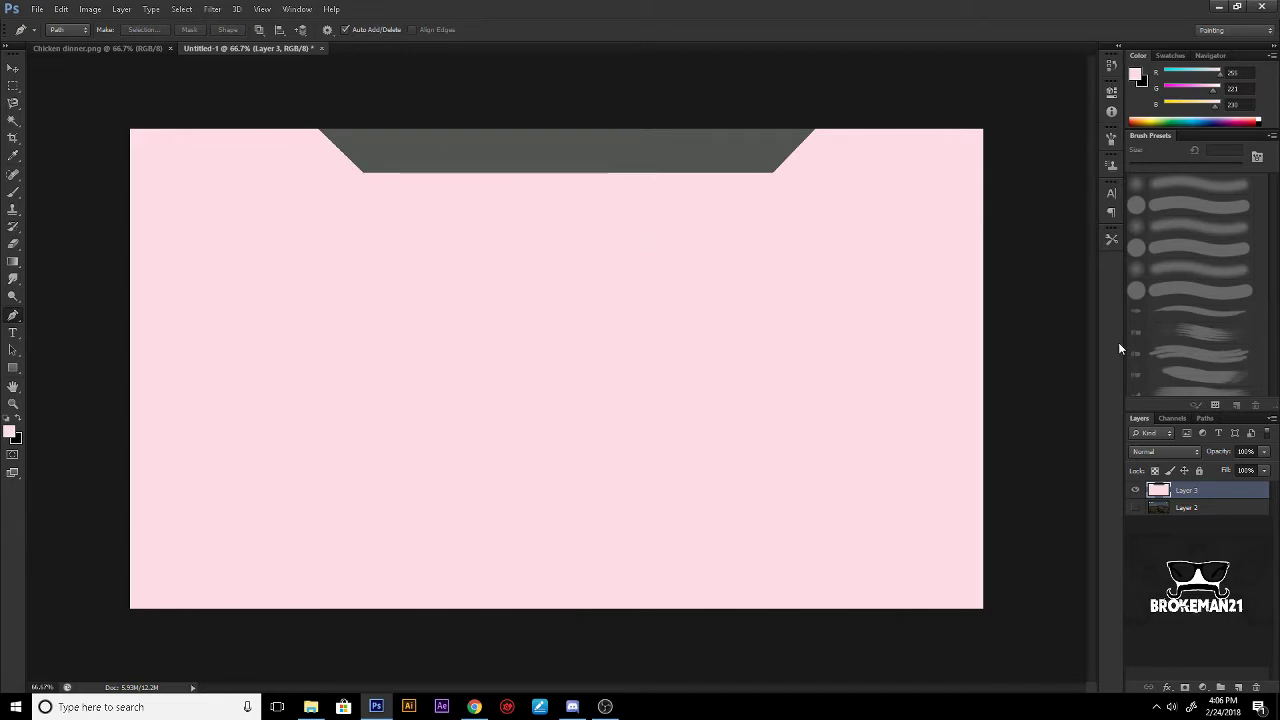
{"action": "left_click", "coordinate": [1136, 508], "text": "alt"}
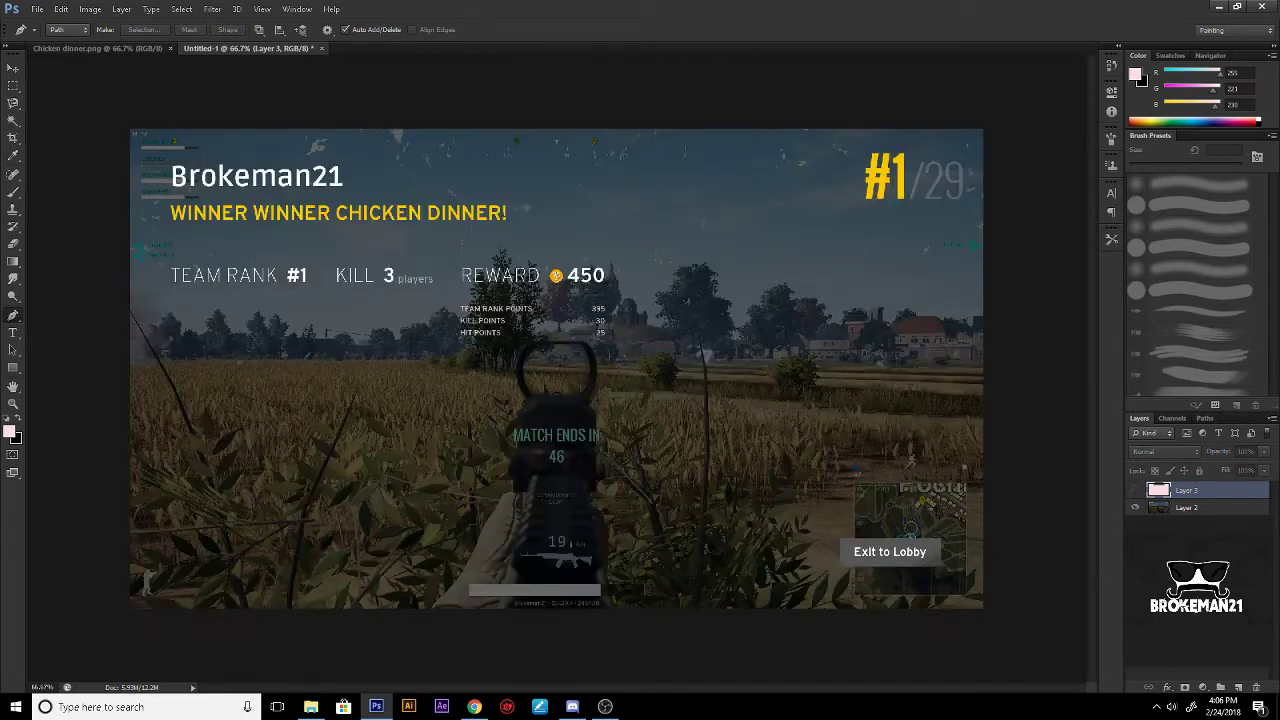
{"action": "left_click", "coordinate": [1136, 491]}
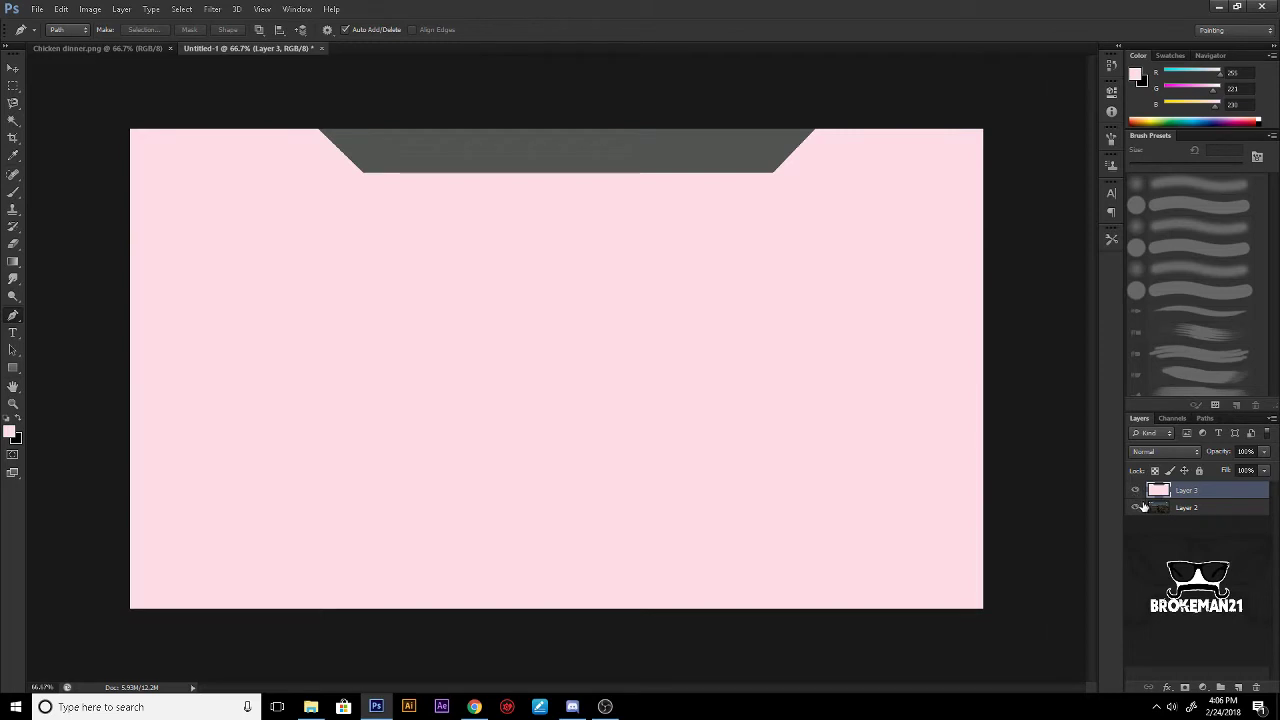
{"action": "key", "text": "ctrl+z"}
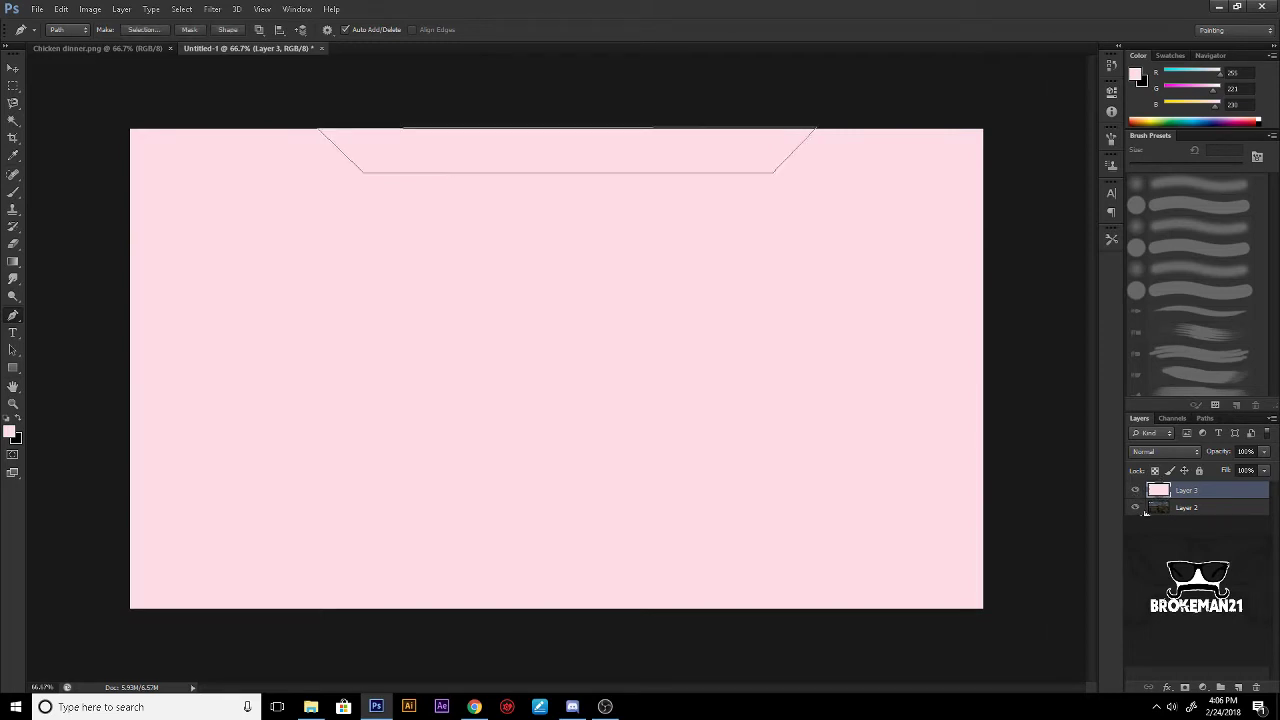
Step: Fill the tab path with grey on a new Layer 4 and hide the pink layer
{"action": "left_click", "coordinate": [1235, 686]}
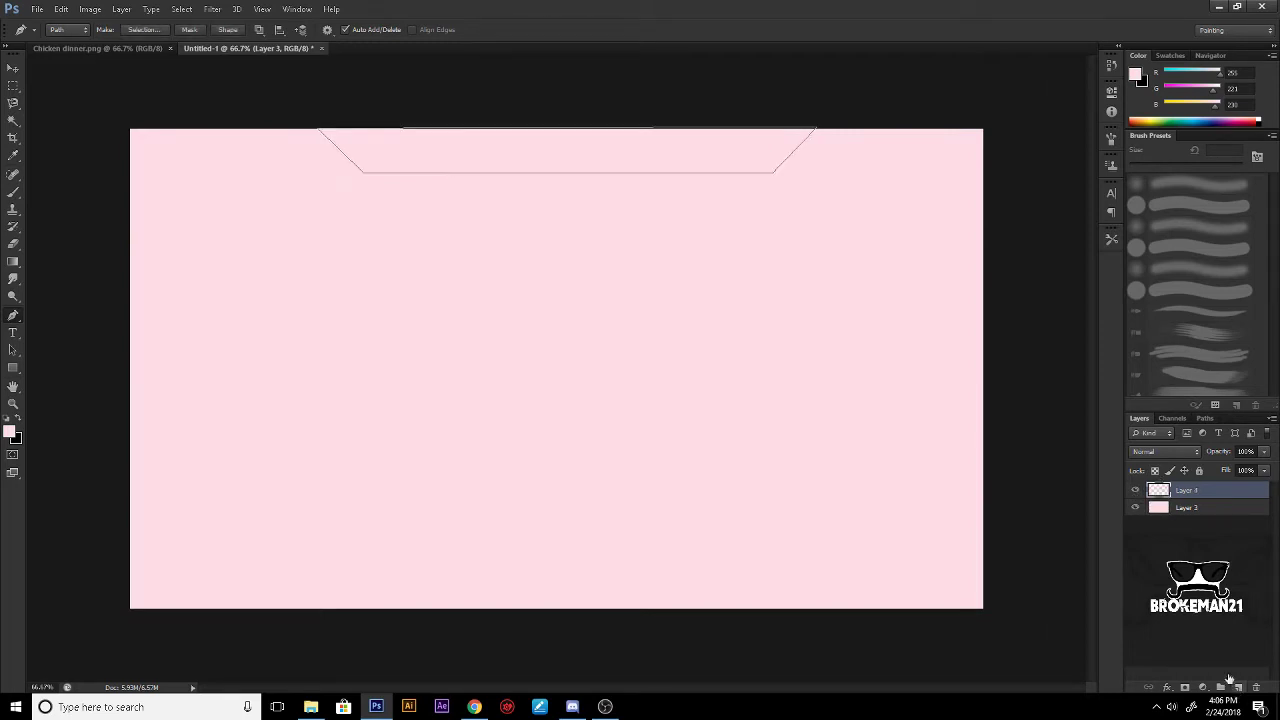
{"action": "right_click", "coordinate": [499, 157]}
{"action": "left_click", "coordinate": [539, 231]}
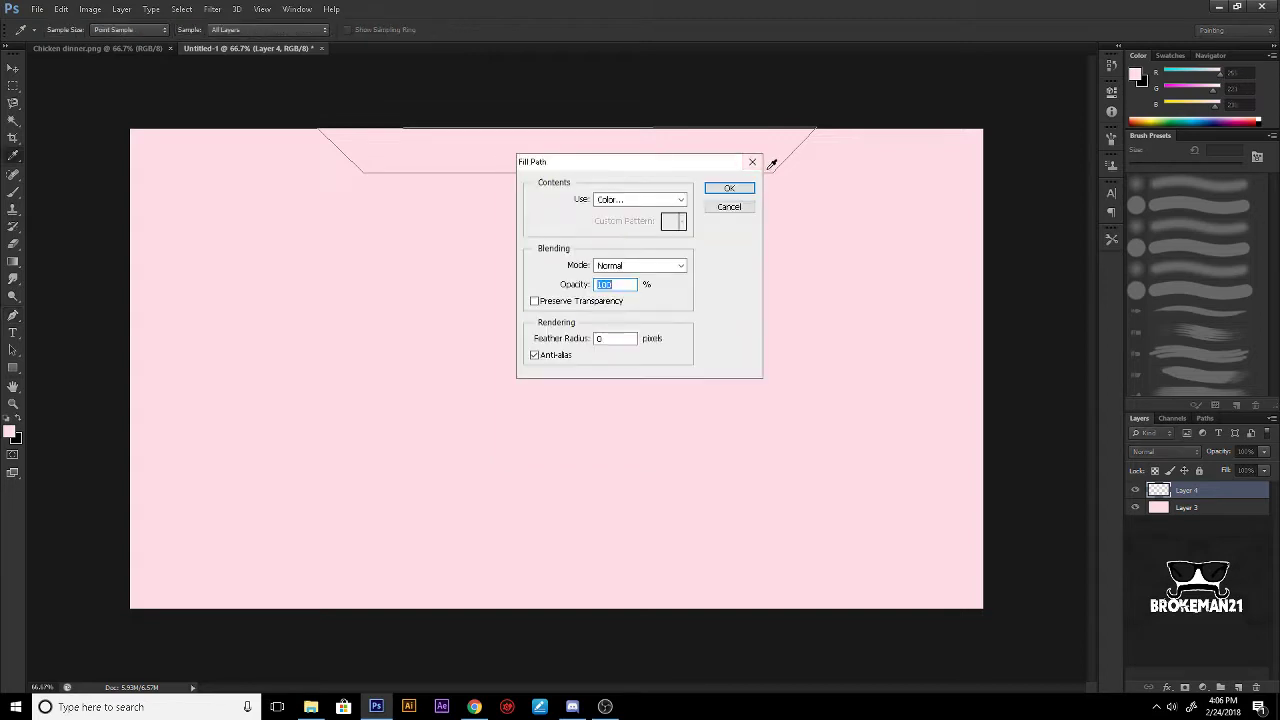
{"action": "left_click", "coordinate": [730, 190]}
{"action": "left_click", "coordinate": [1134, 508]}
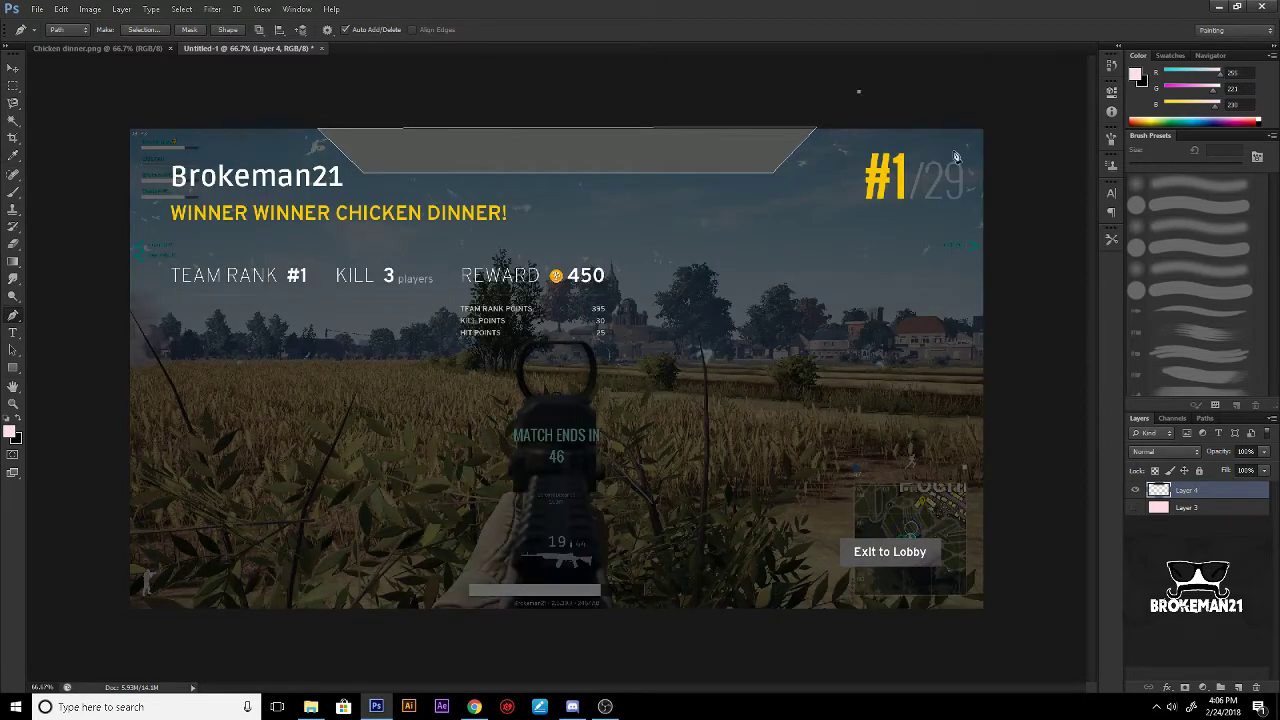
{"action": "left_click", "coordinate": [1198, 508]}
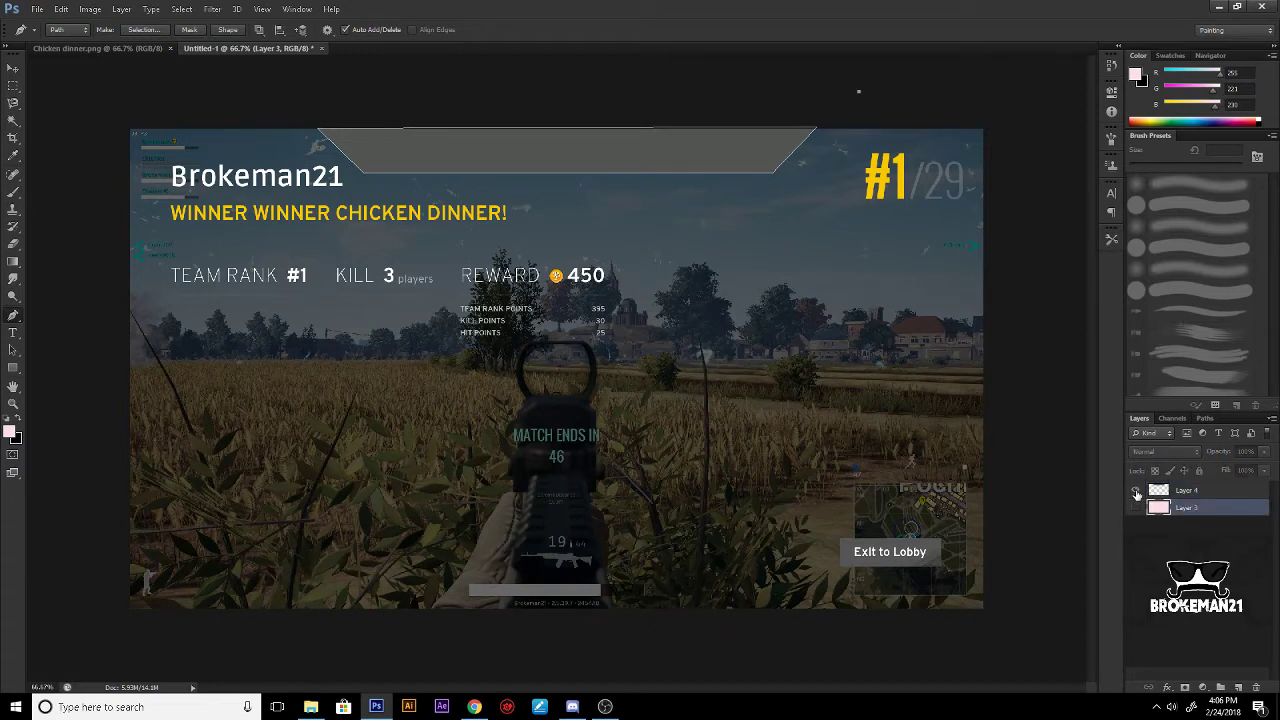
Step: Clear the tab path and pen-draw an angled shape at the top-left on a new Layer 5
{"action": "left_click", "coordinate": [791, 101]}
{"action": "key", "text": "ctrl+z"}
{"action": "key", "text": "Escape"}
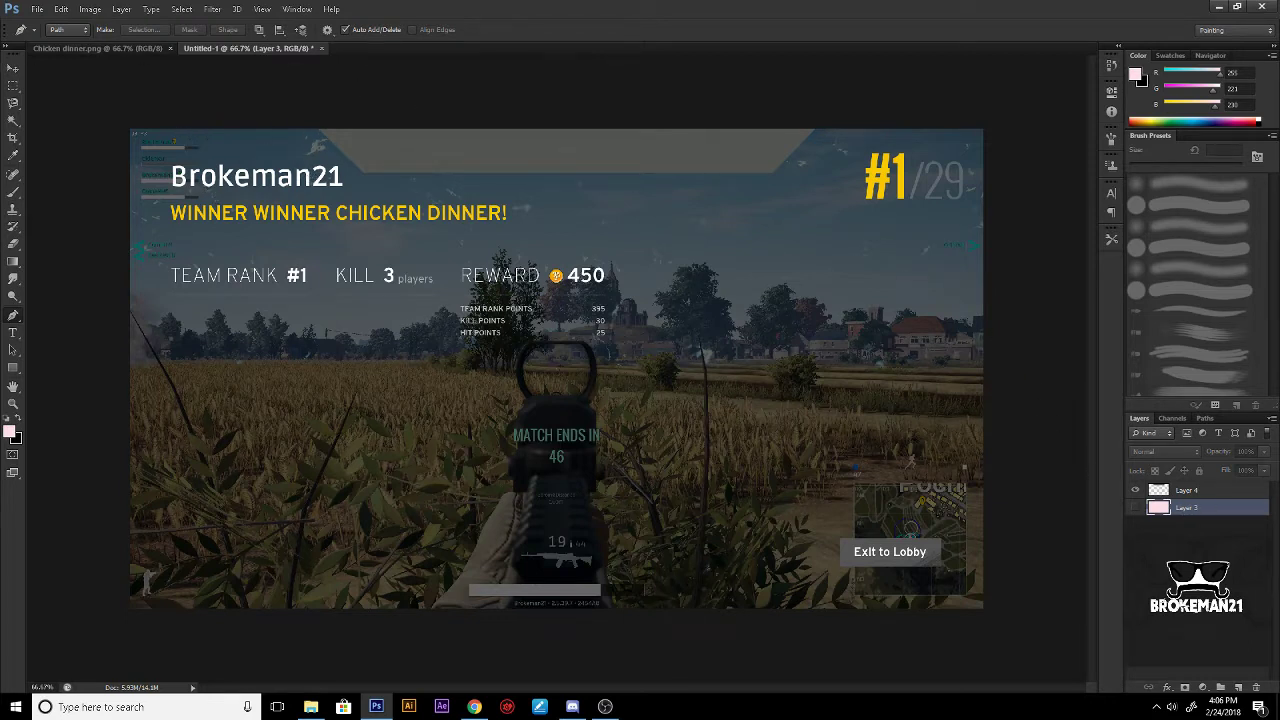
{"action": "left_click", "coordinate": [1256, 687]}
{"action": "left_click", "coordinate": [1238, 687]}
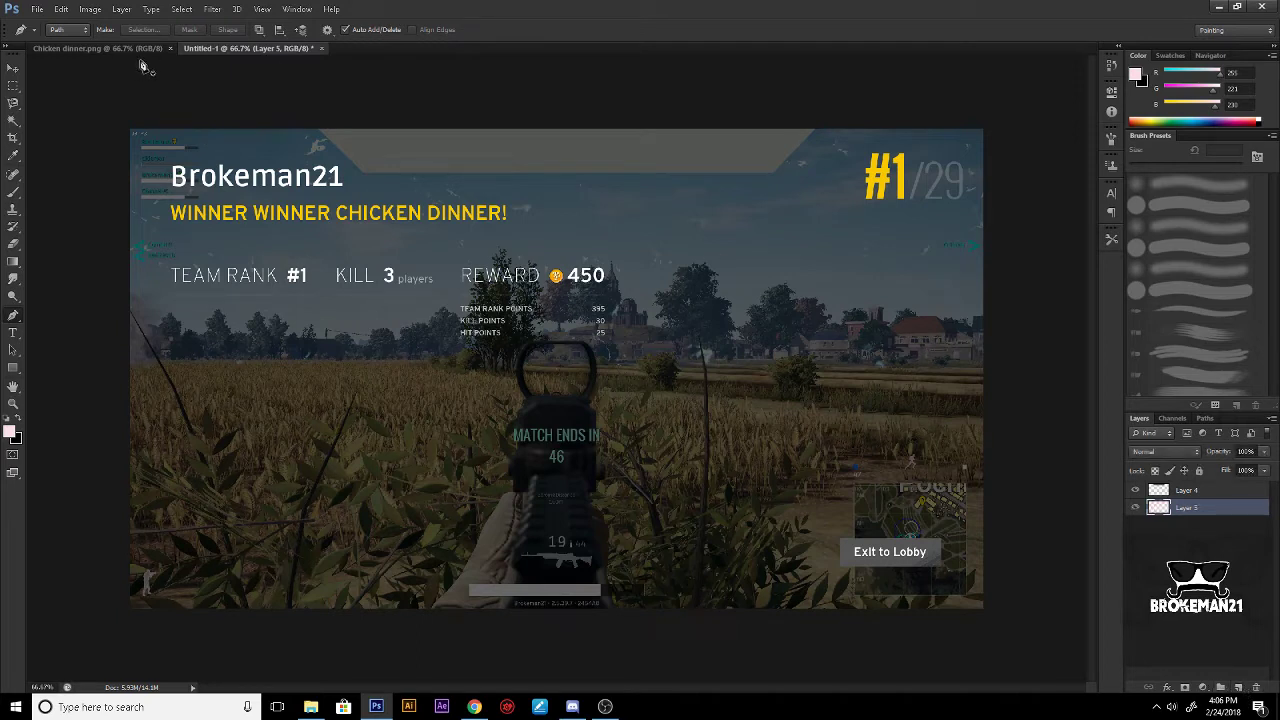
{"action": "left_click", "coordinate": [266, 120]}
{"action": "left_click", "coordinate": [169, 131]}
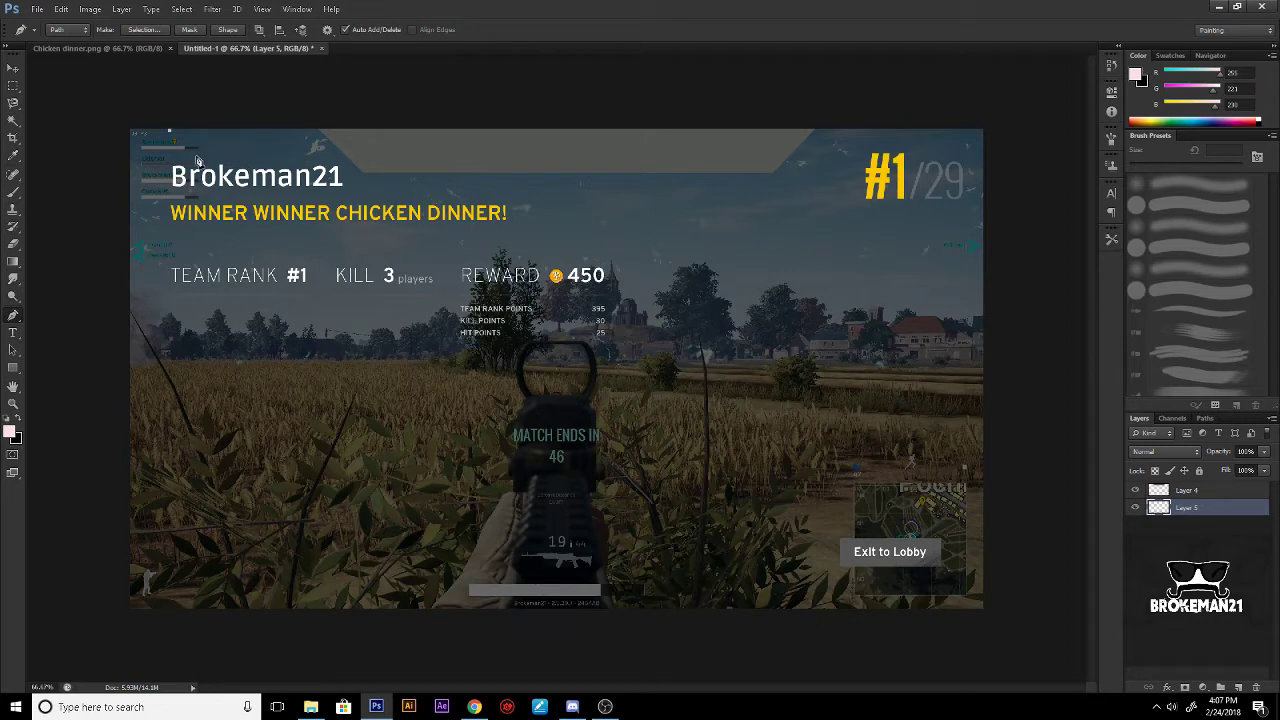
{"action": "left_click", "coordinate": [208, 155]}
{"action": "left_click", "coordinate": [344, 152]}
{"action": "left_click_drag", "start_coordinate": [344, 152], "coordinate": [392, 159]}
{"action": "left_click", "coordinate": [390, 124]}
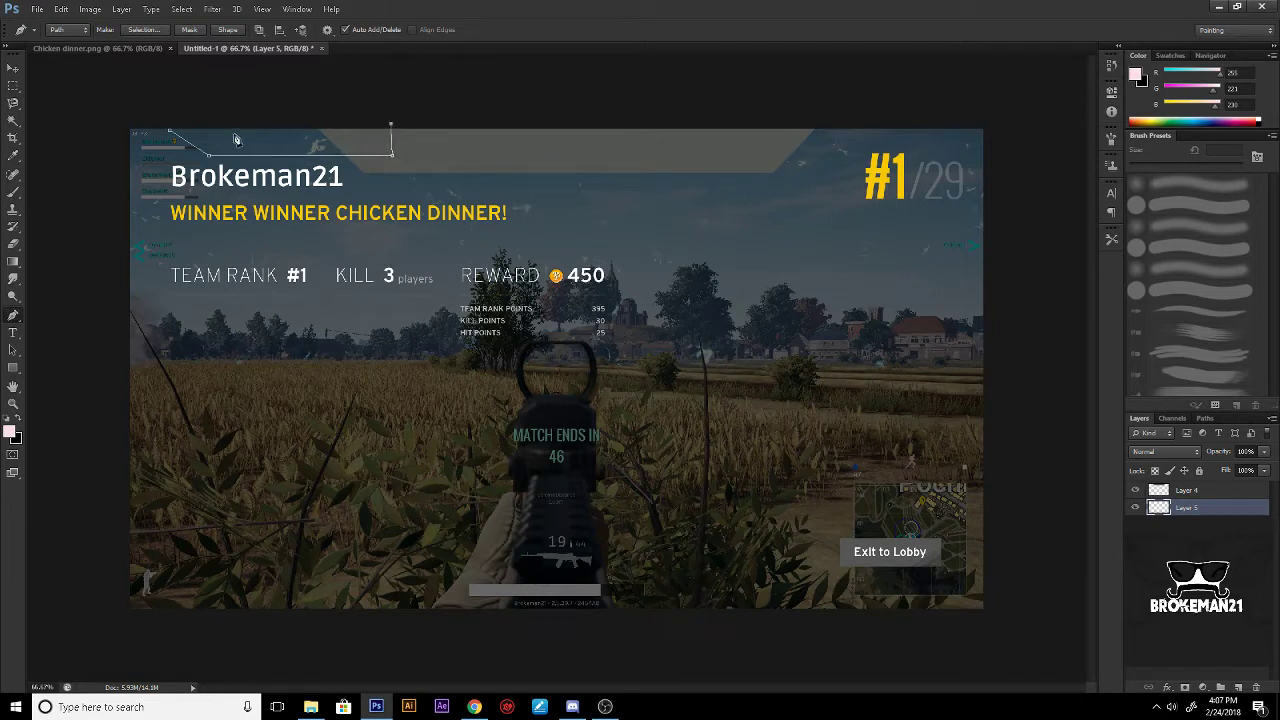
{"action": "left_click", "coordinate": [173, 137]}
Step: Fill the top-left shape with darker grey #3a3b3a and hide the path outline
{"action": "right_click", "coordinate": [277, 147]}
{"action": "left_click", "coordinate": [340, 221]}
{"action": "left_click", "coordinate": [678, 200]}
{"action": "left_click", "coordinate": [658, 234]}
{"action": "left_click_drag", "start_coordinate": [795, 585], "coordinate": [794, 601]}
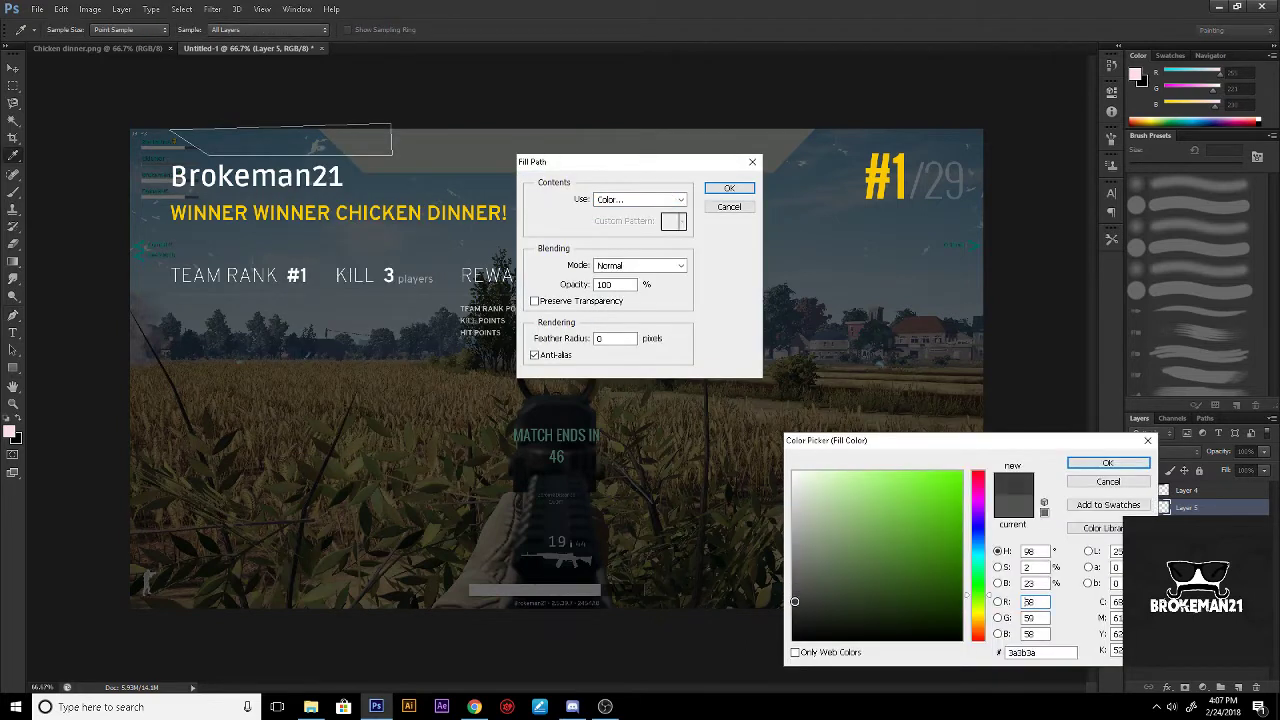
{"action": "left_click", "coordinate": [1107, 462]}
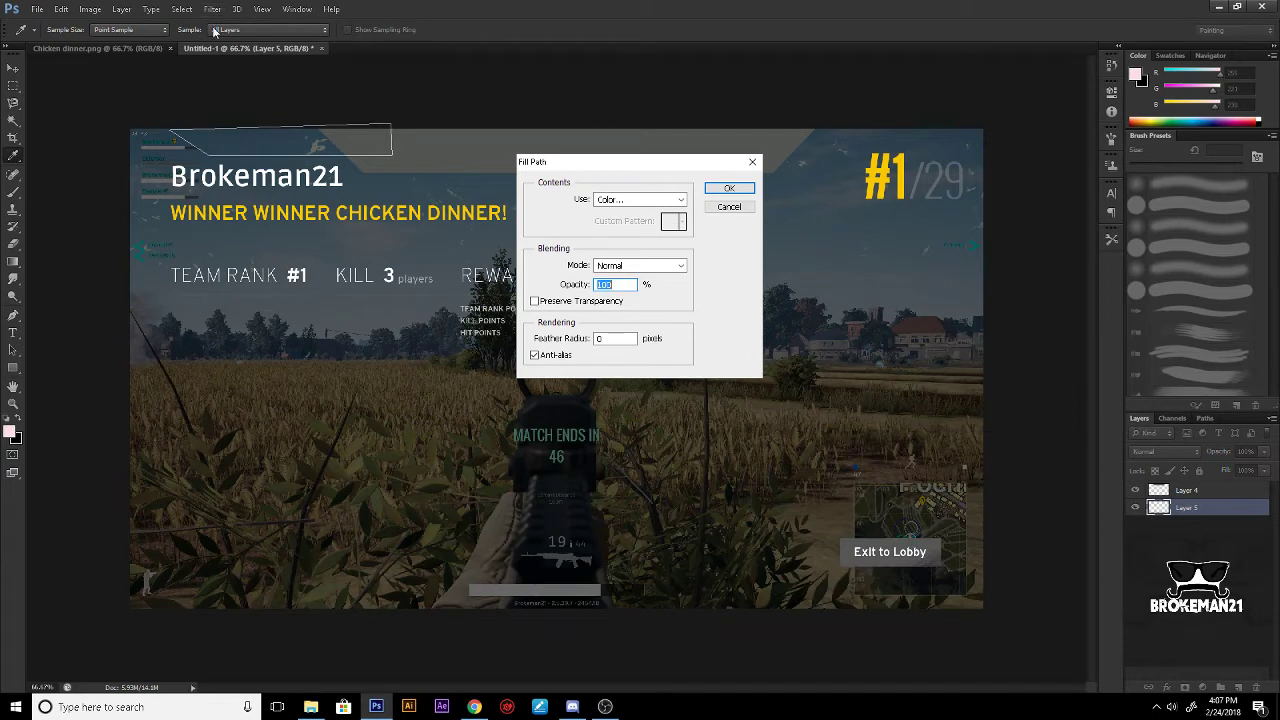
{"action": "left_click", "coordinate": [733, 187]}
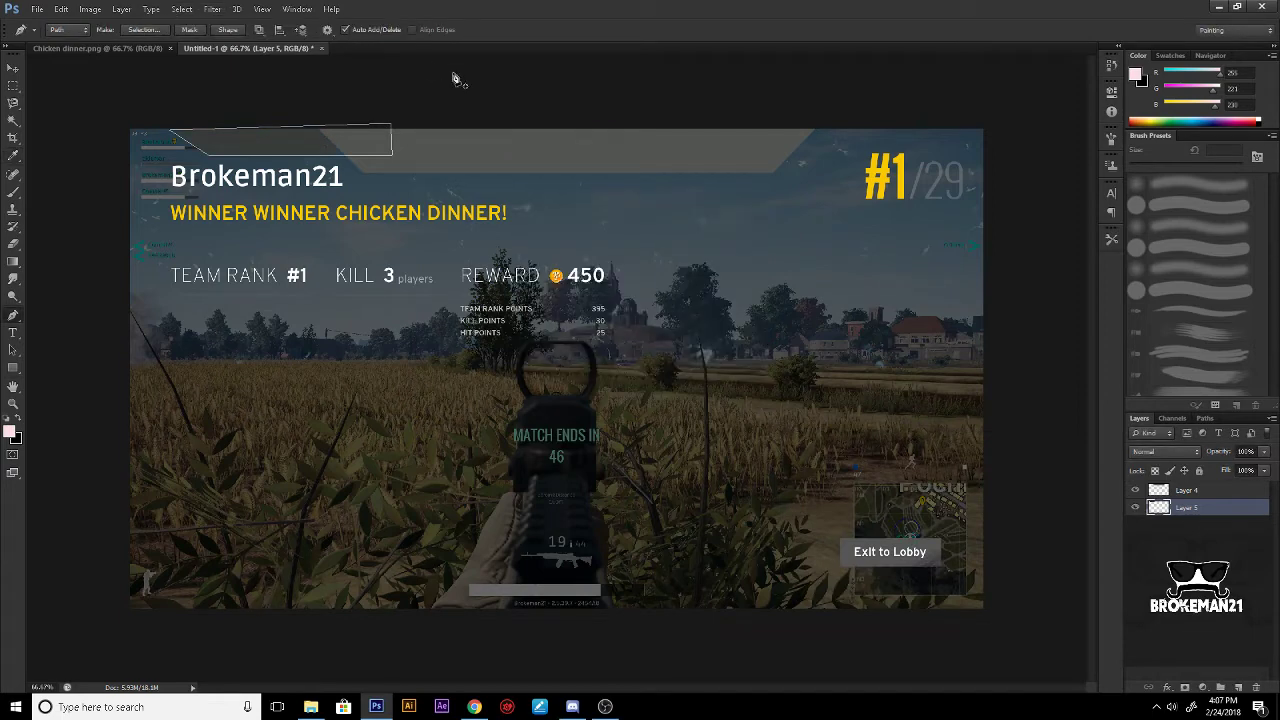
{"action": "key", "text": "Return"}
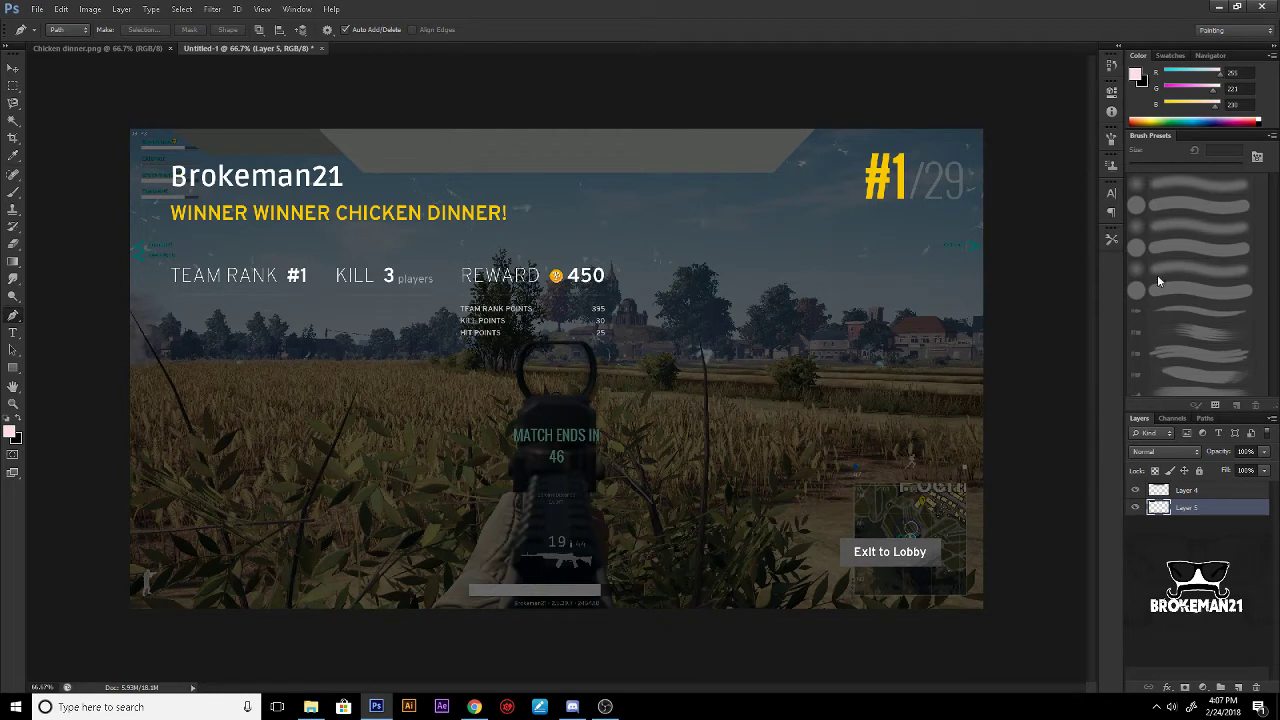
{"action": "key", "text": "ctrl+j"}
{"action": "left_click", "coordinate": [61, 8]}
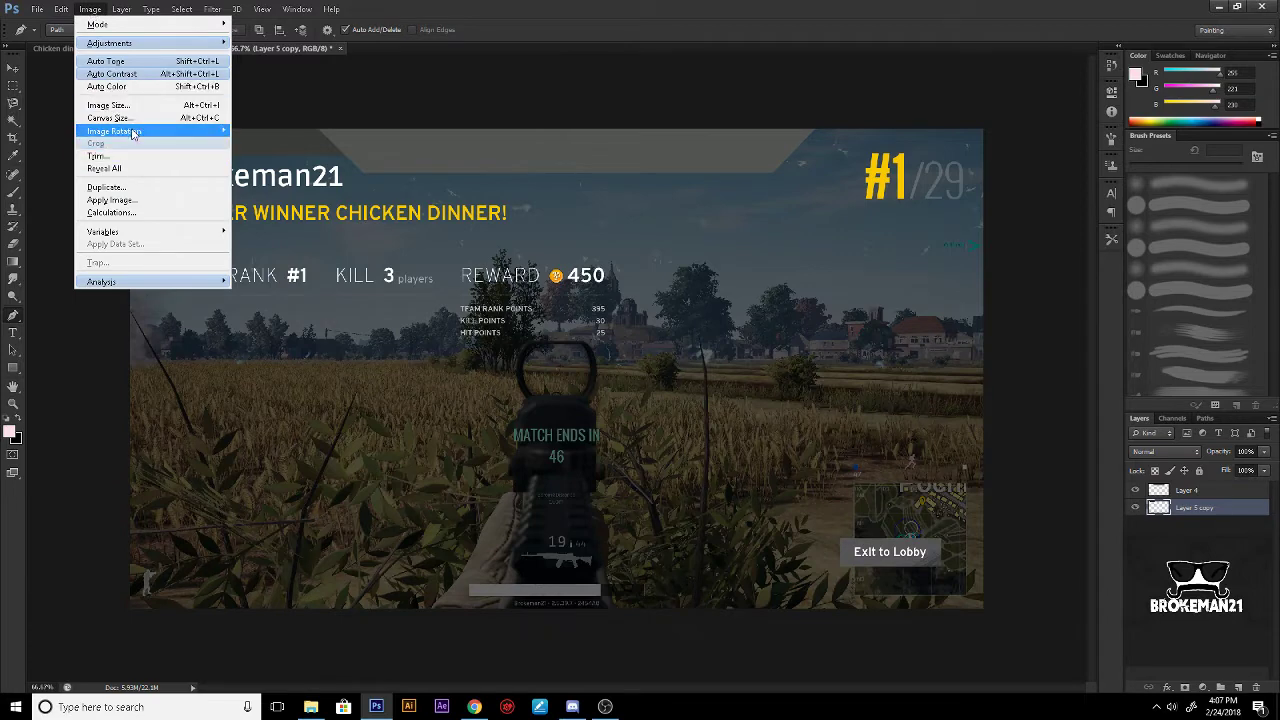
{"action": "mouse_move", "coordinate": [200, 131]}
{"action": "left_click", "coordinate": [300, 187]}
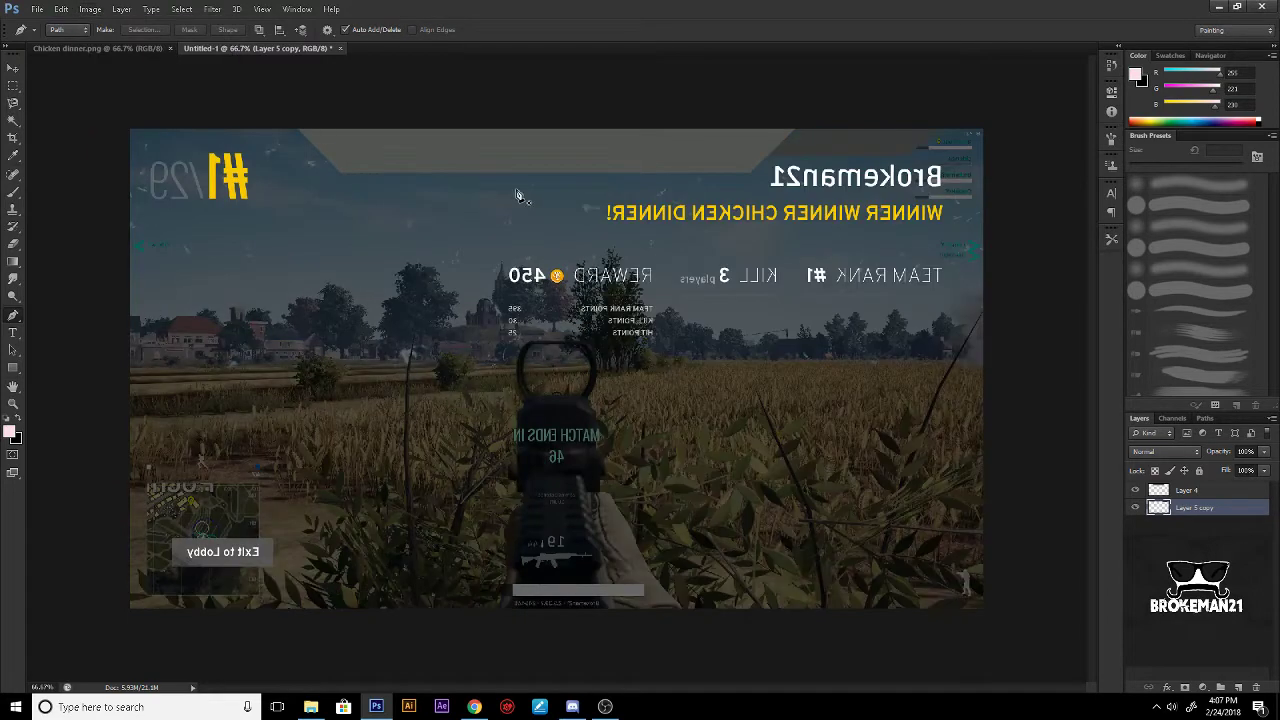
{"action": "key", "text": "ctrl+z"}
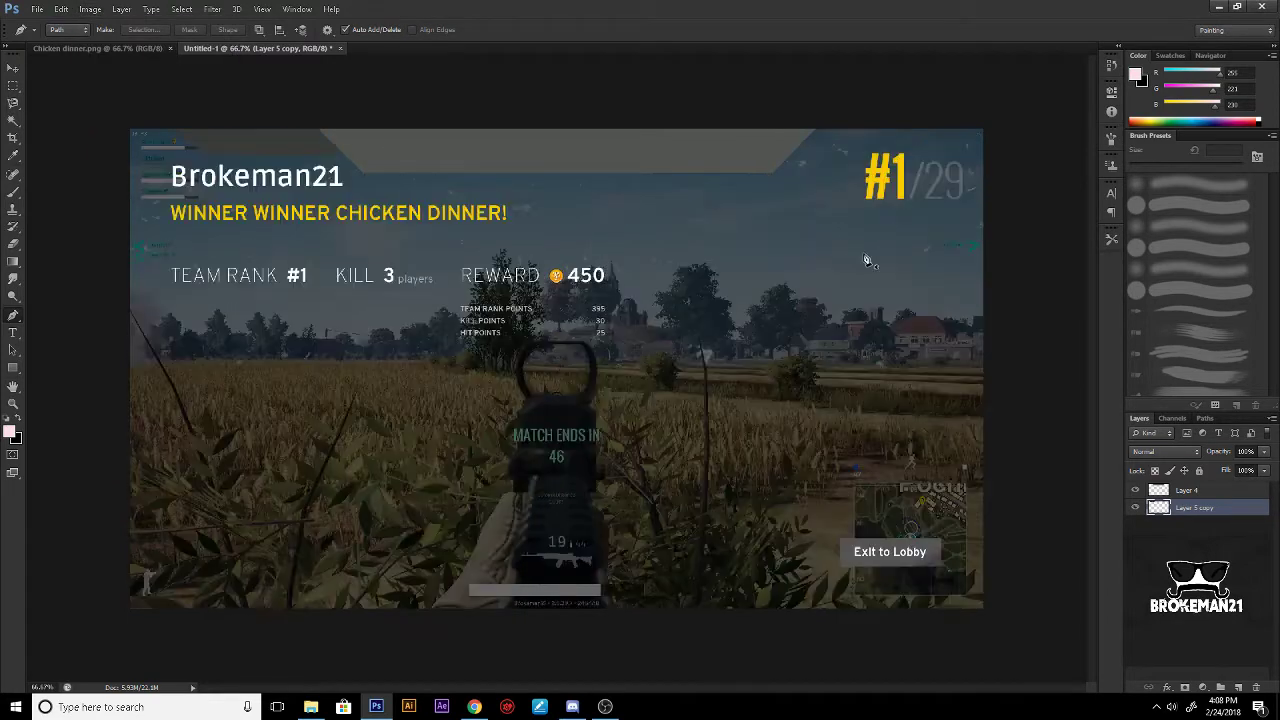
{"action": "left_click", "coordinate": [61, 9]}
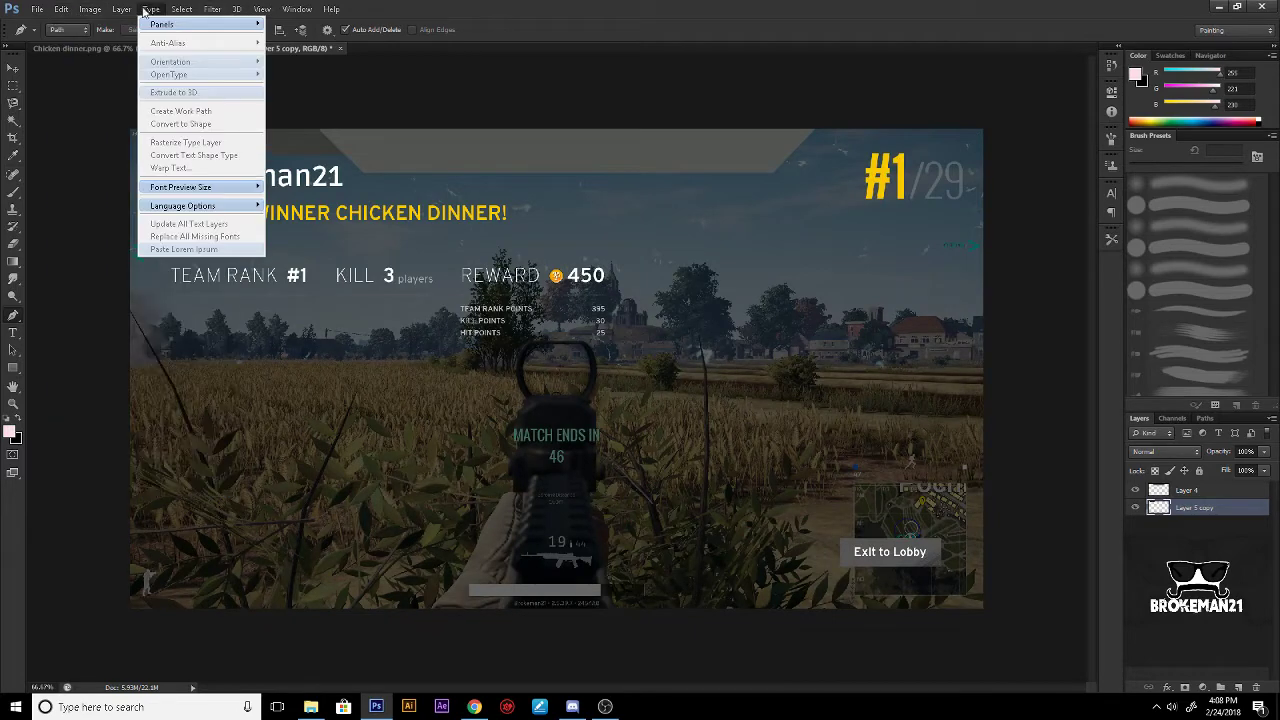
{"action": "mouse_move", "coordinate": [122, 10]}
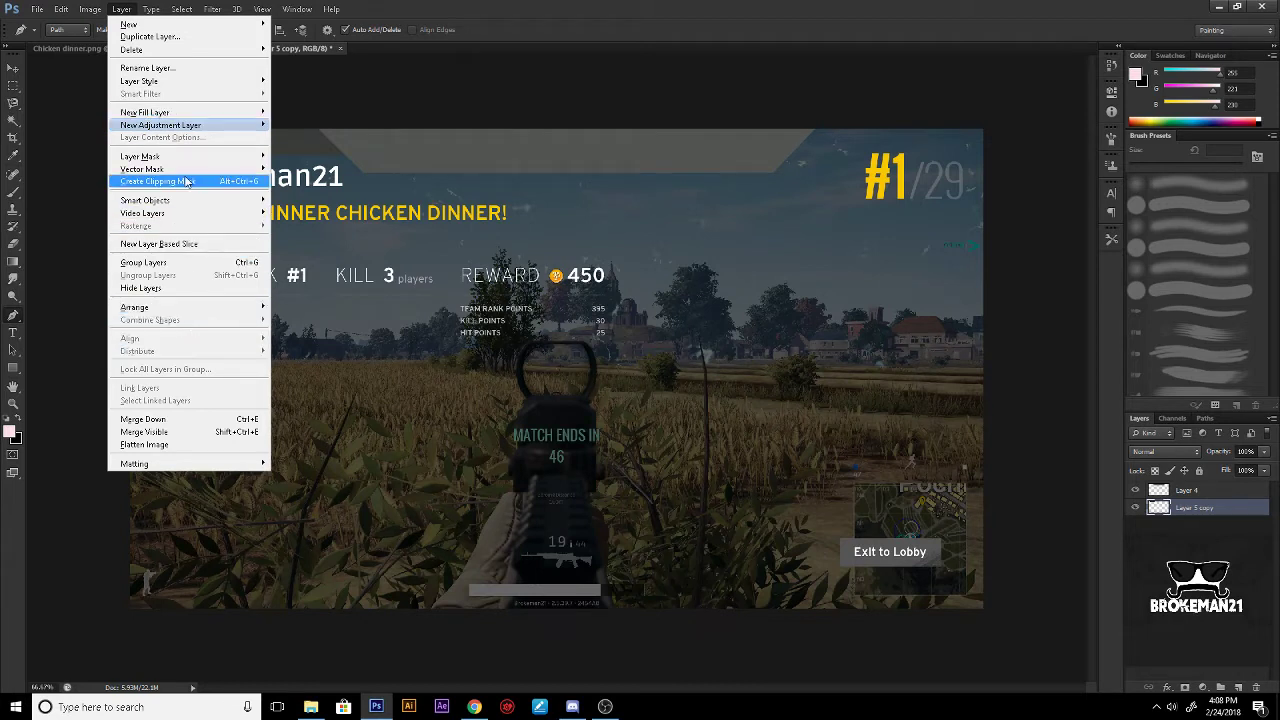
{"action": "mouse_move", "coordinate": [167, 128]}
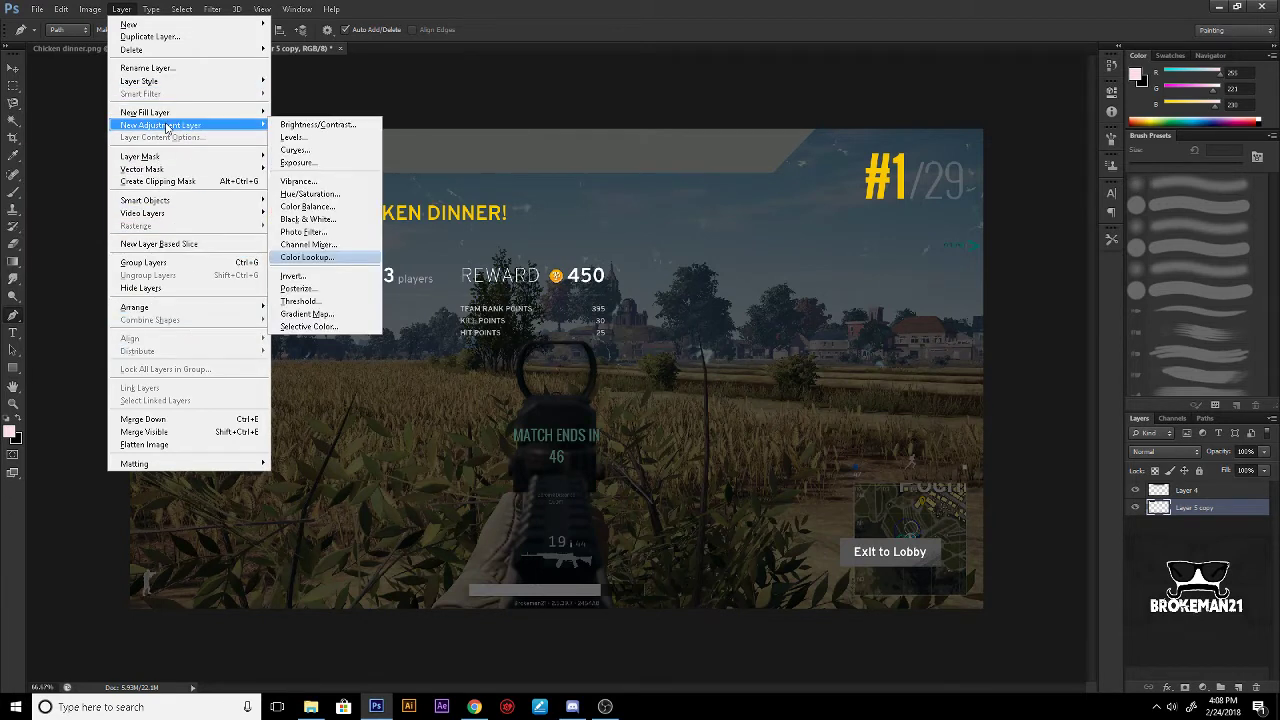
{"action": "mouse_move", "coordinate": [61, 9]}
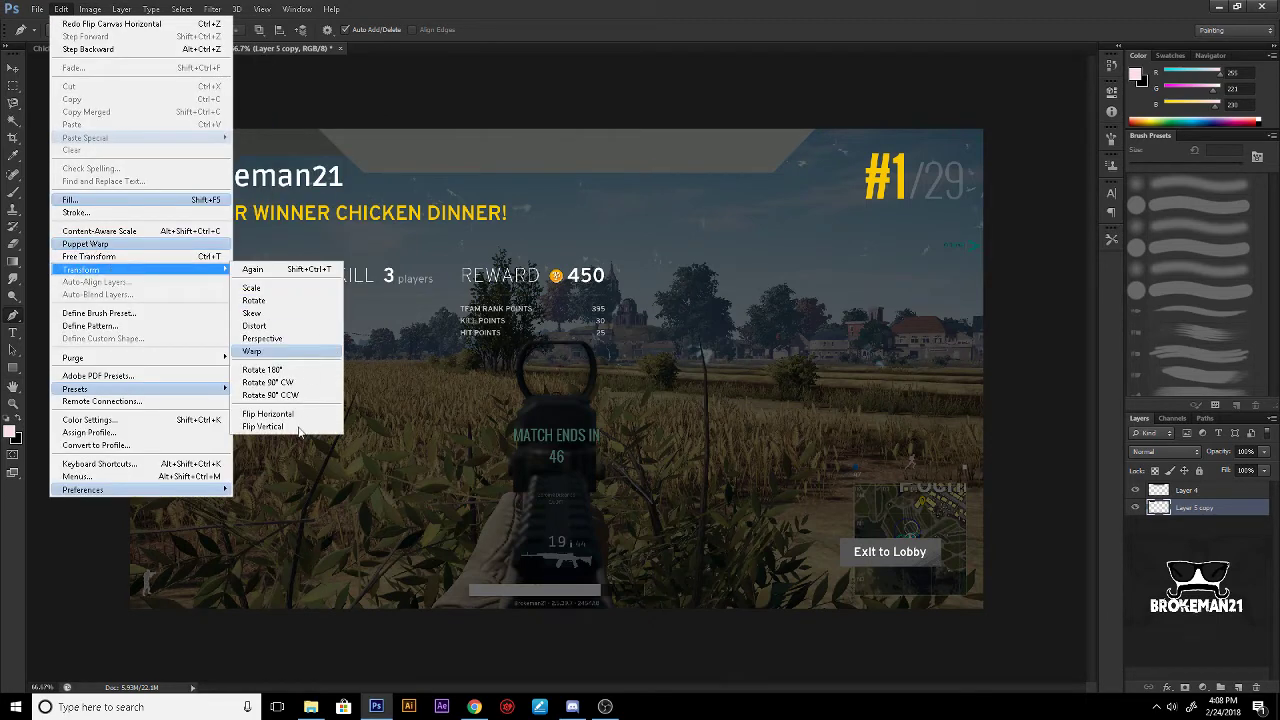
{"action": "left_click", "coordinate": [443, 393]}
{"action": "left_click", "coordinate": [12, 68]}
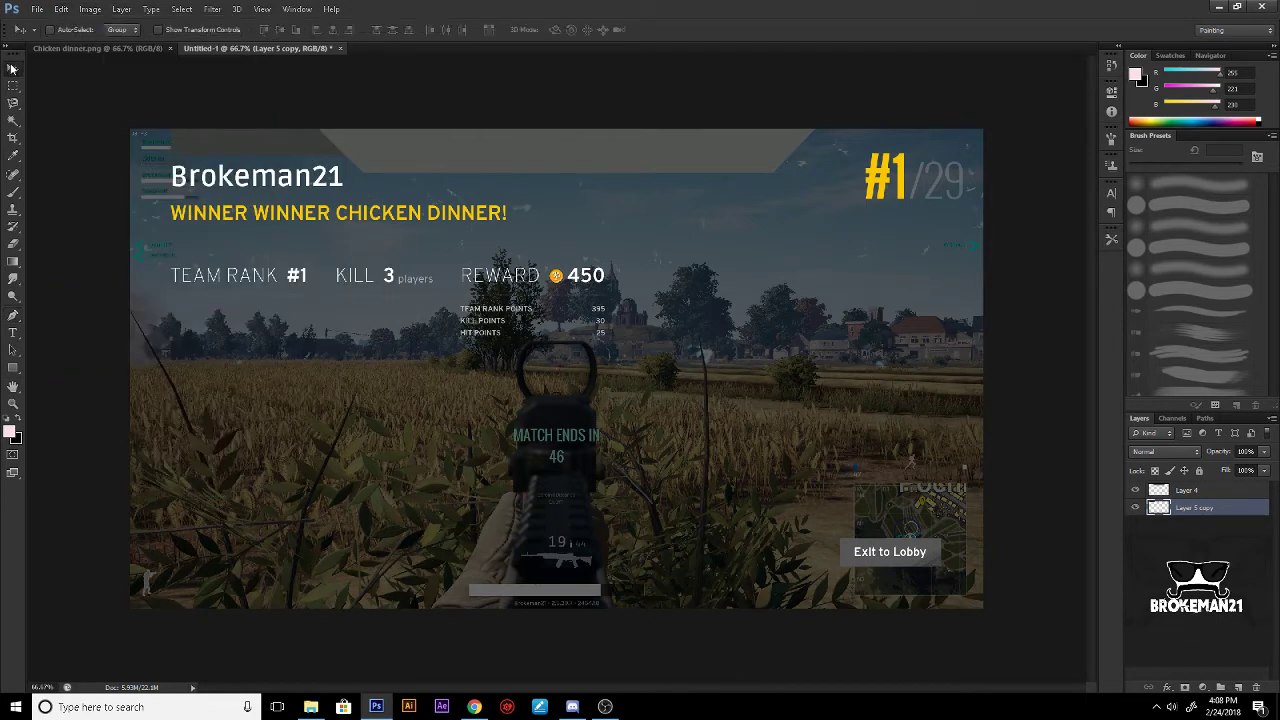
{"action": "left_click_drag", "start_coordinate": [275, 145], "coordinate": [830, 140]}
Step: Hide the screenshot layer and set the Type tool font to Distortion Dos Analogue
{"action": "left_click", "coordinate": [1136, 507]}
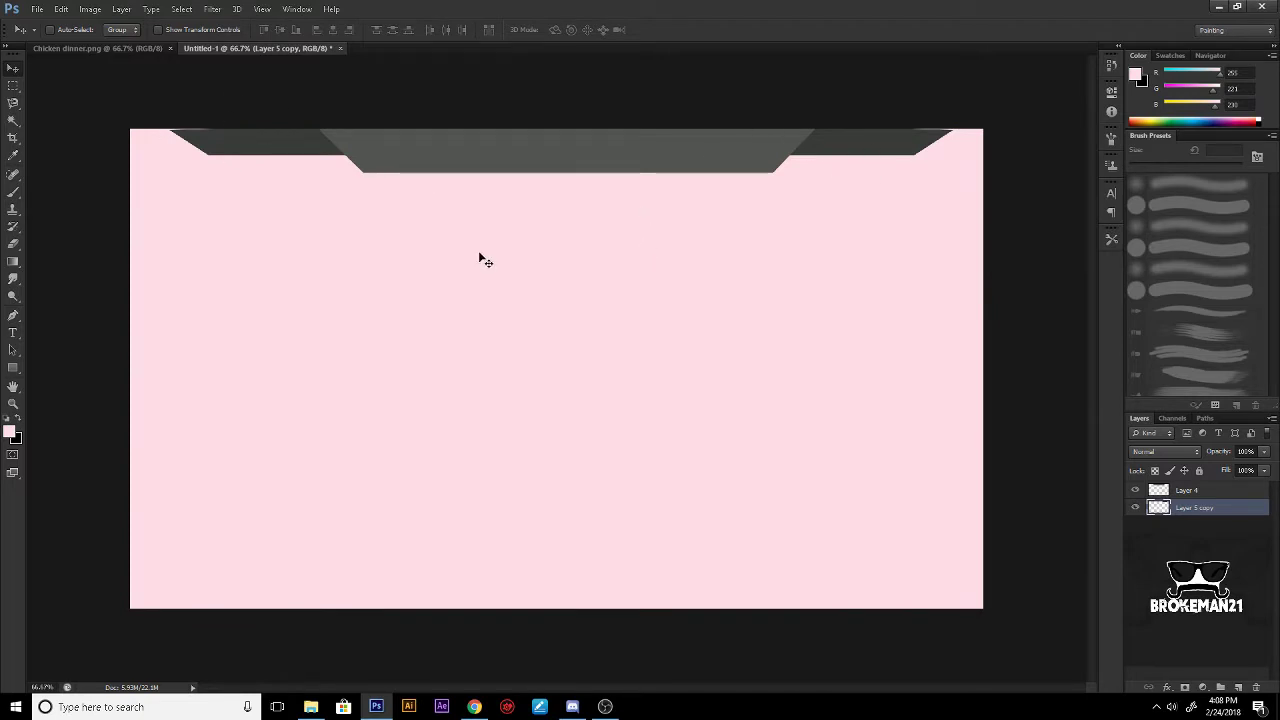
{"action": "left_click", "coordinate": [13, 333]}
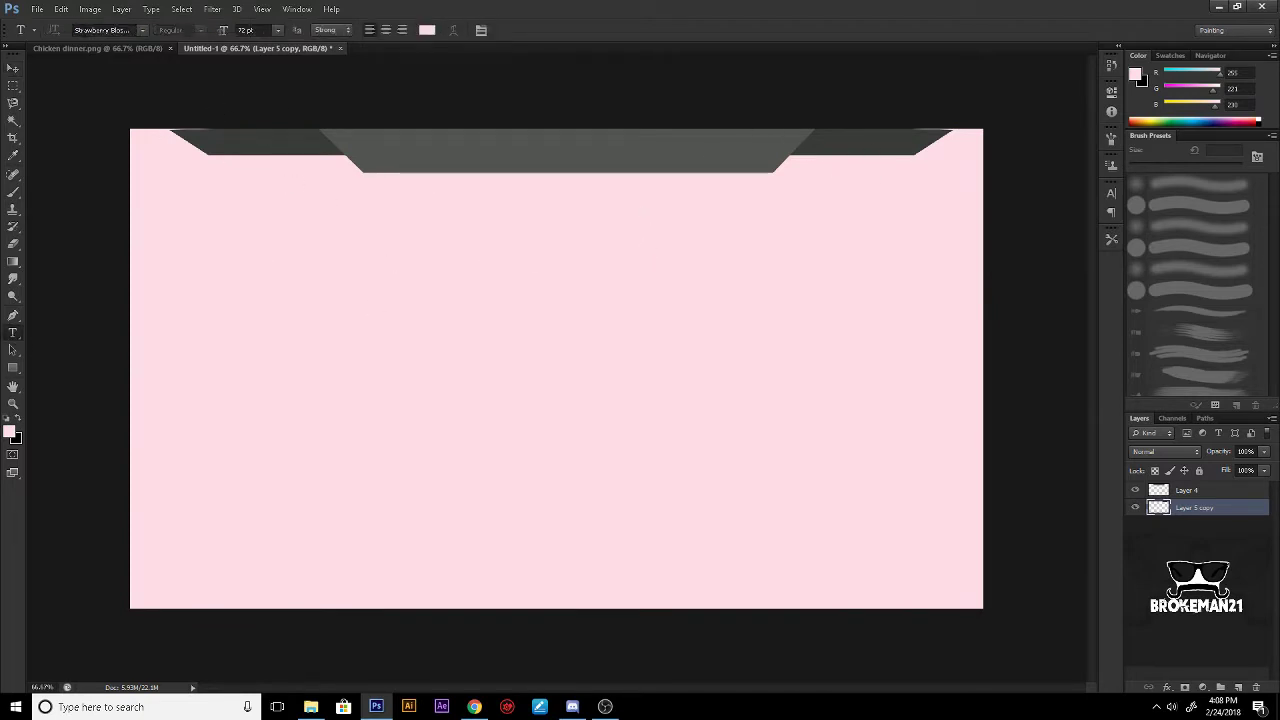
{"action": "left_click", "coordinate": [143, 30]}
{"action": "scroll", "coordinate": [155, 370], "scroll_direction": "up", "scroll_amount": 15}
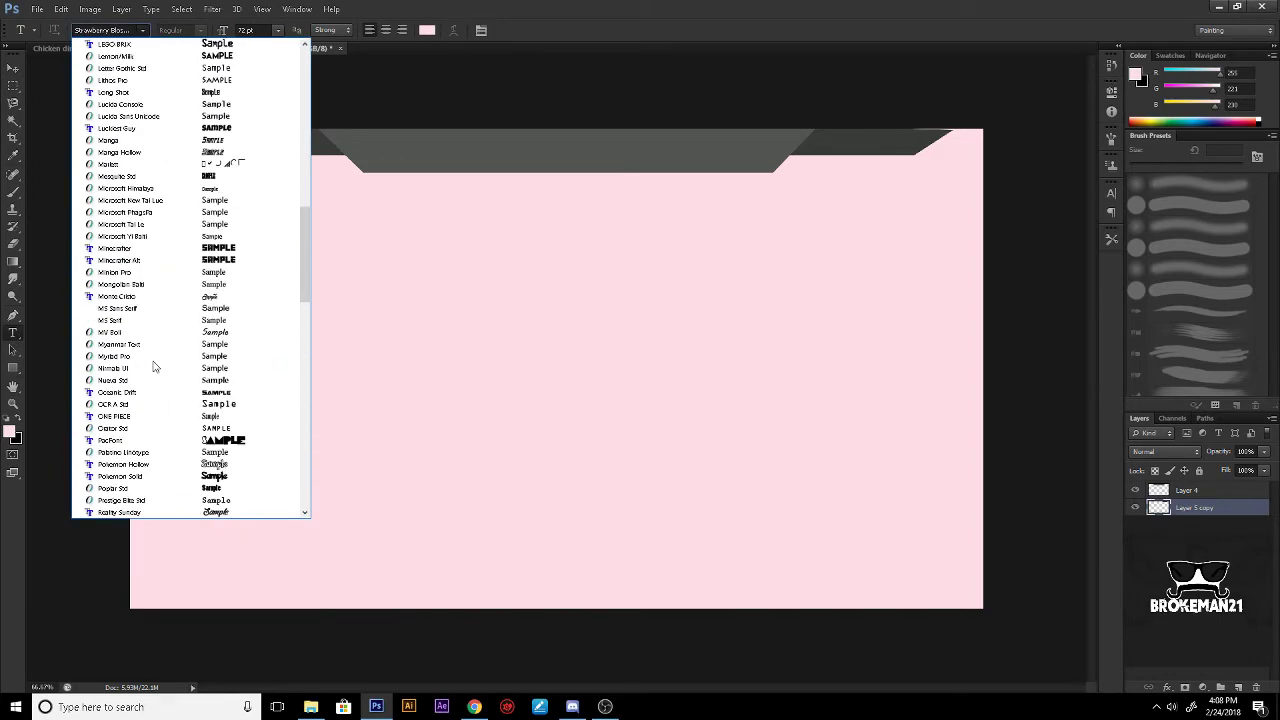
{"action": "scroll", "coordinate": [200, 340], "scroll_direction": "up", "scroll_amount": 4}
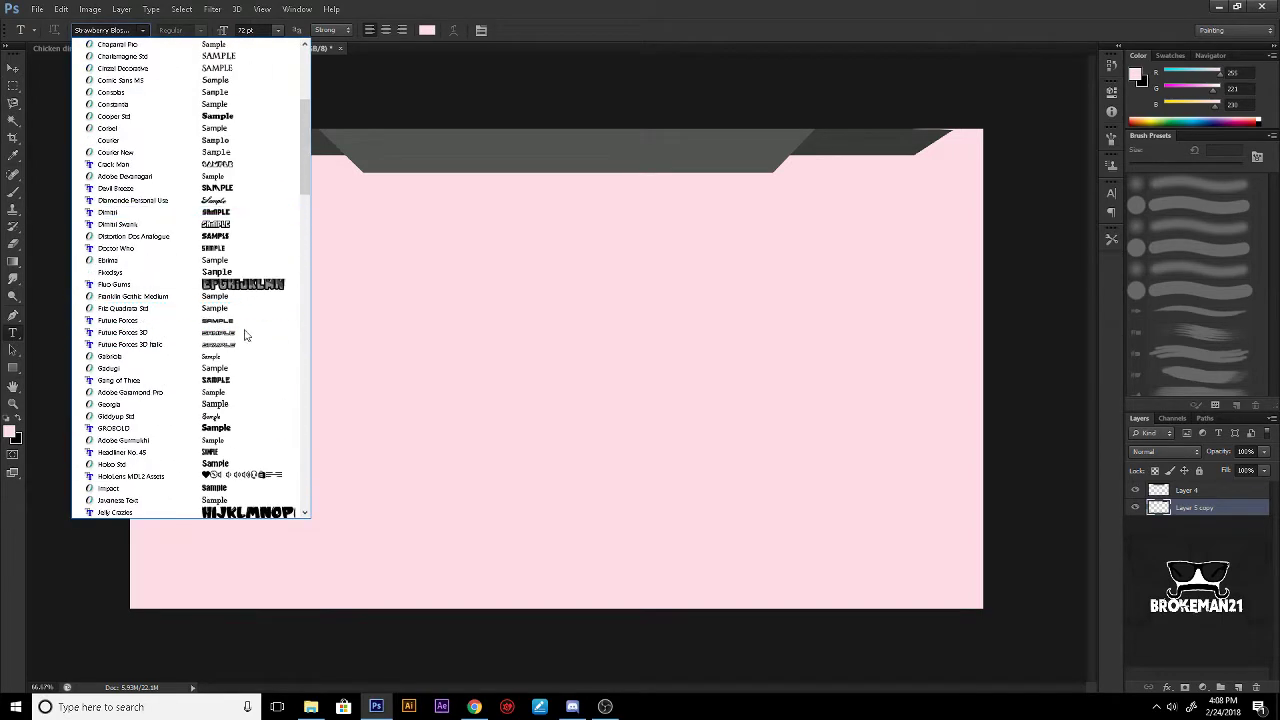
{"action": "left_click", "coordinate": [224, 238]}
Step: Type BROKEMAN21 in white inside a wide text box near the canvas top
{"action": "left_click_drag", "start_coordinate": [364, 214], "coordinate": [763, 282]}
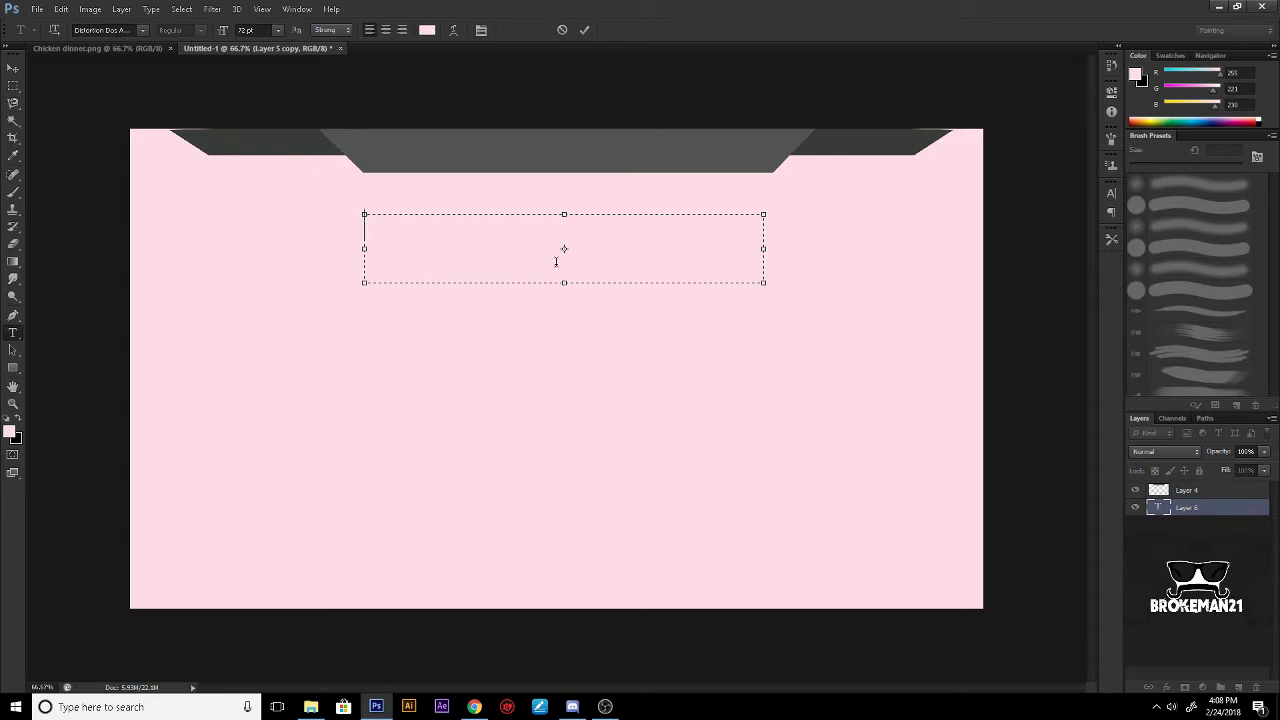
{"action": "left_click_drag", "start_coordinate": [765, 285], "coordinate": [856, 400]}
{"action": "left_click", "coordinate": [427, 30]}
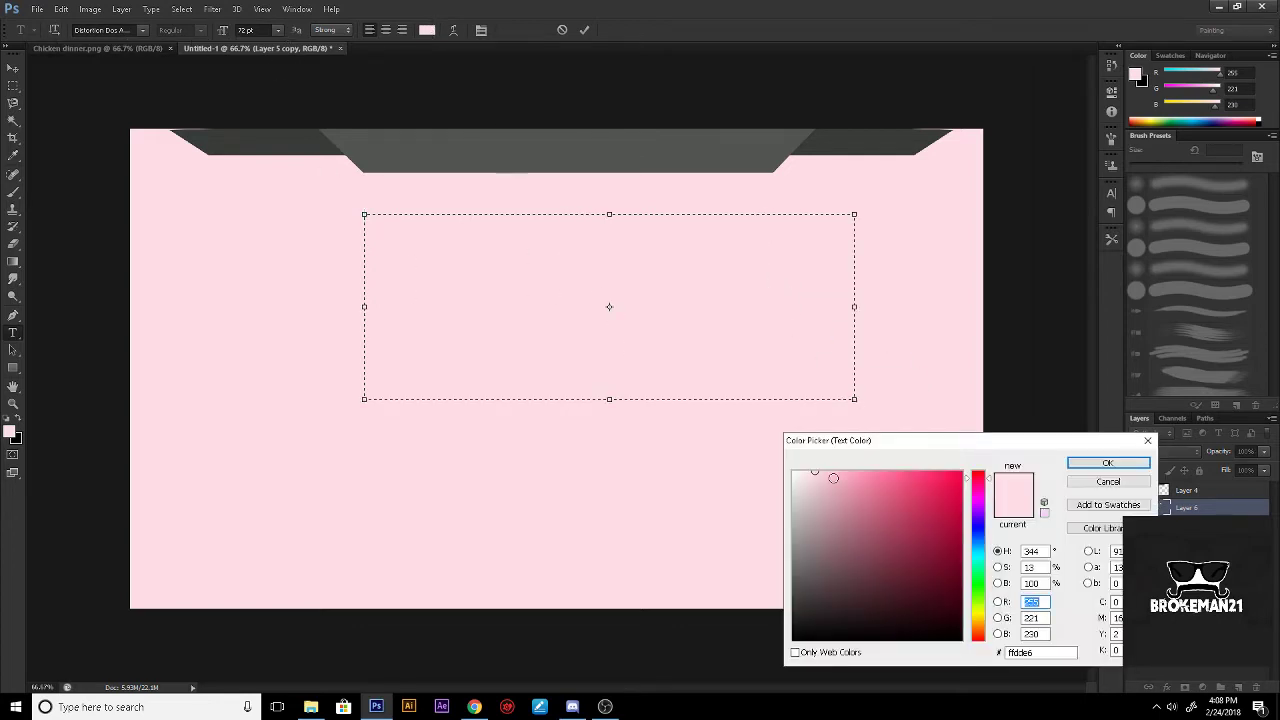
{"action": "left_click", "coordinate": [796, 463]}
{"action": "left_click", "coordinate": [1084, 460]}
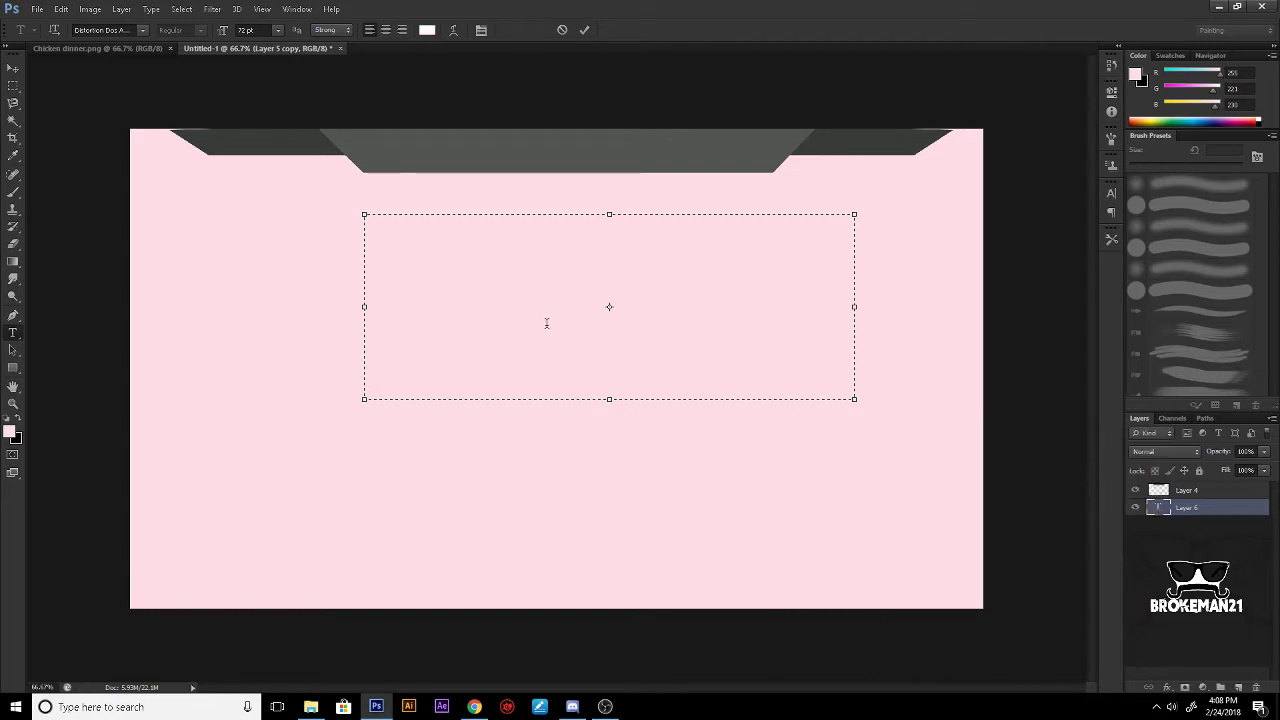
{"action": "type", "text": "BROKE"}
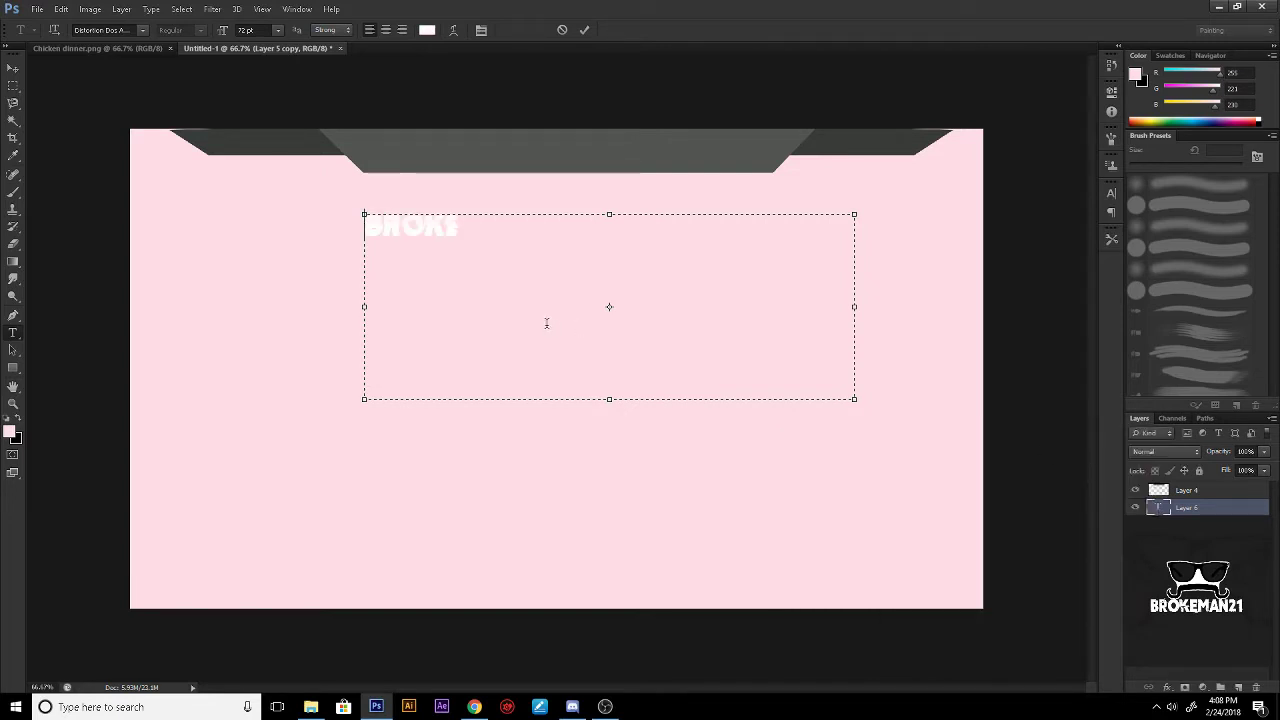
{"action": "type", "text": "MAN21"}
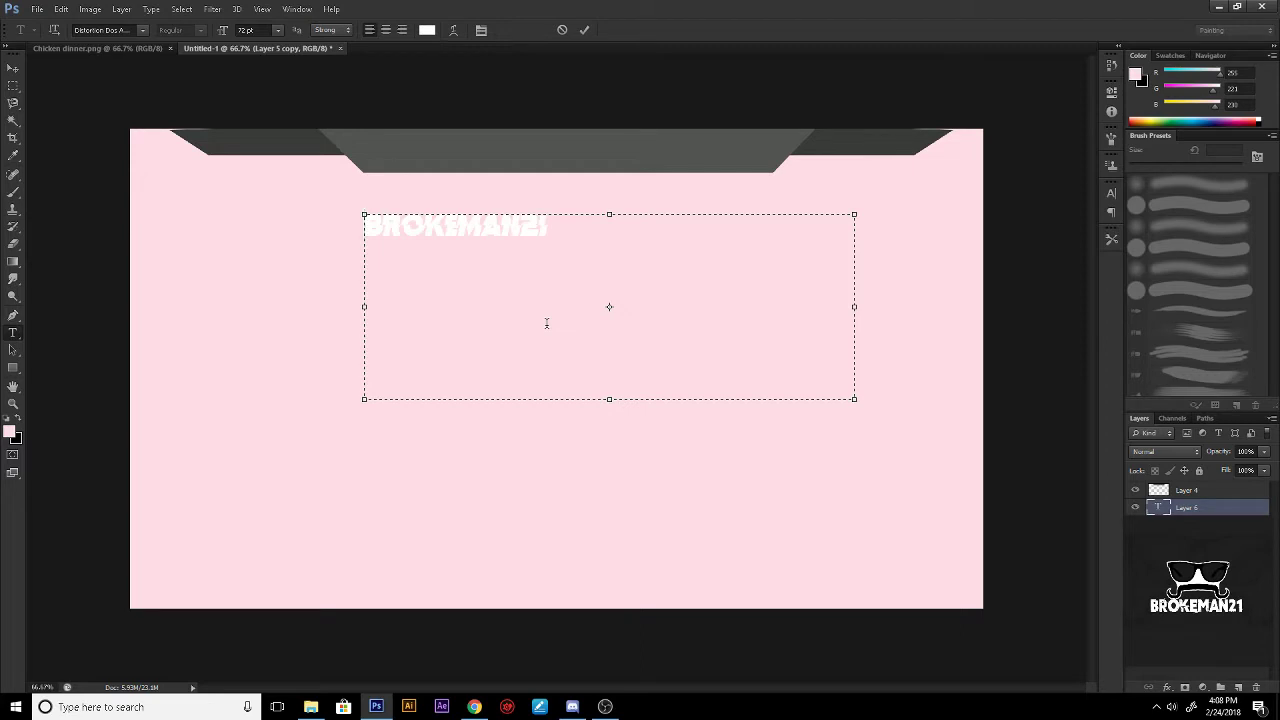
Step: Move the BROKEMAN21 layer above Layer 4 and scale the title up, centred on the grey banner
{"action": "left_click_drag", "start_coordinate": [855, 400], "coordinate": [551, 241]}
{"action": "left_click", "coordinate": [13, 68]}
{"action": "left_click_drag", "start_coordinate": [440, 229], "coordinate": [600, 299]}
{"action": "left_click_drag", "start_coordinate": [1265, 510], "coordinate": [1252, 493]}
{"action": "left_click_drag", "start_coordinate": [580, 286], "coordinate": [538, 160]}
{"action": "key", "text": "ctrl+t"}
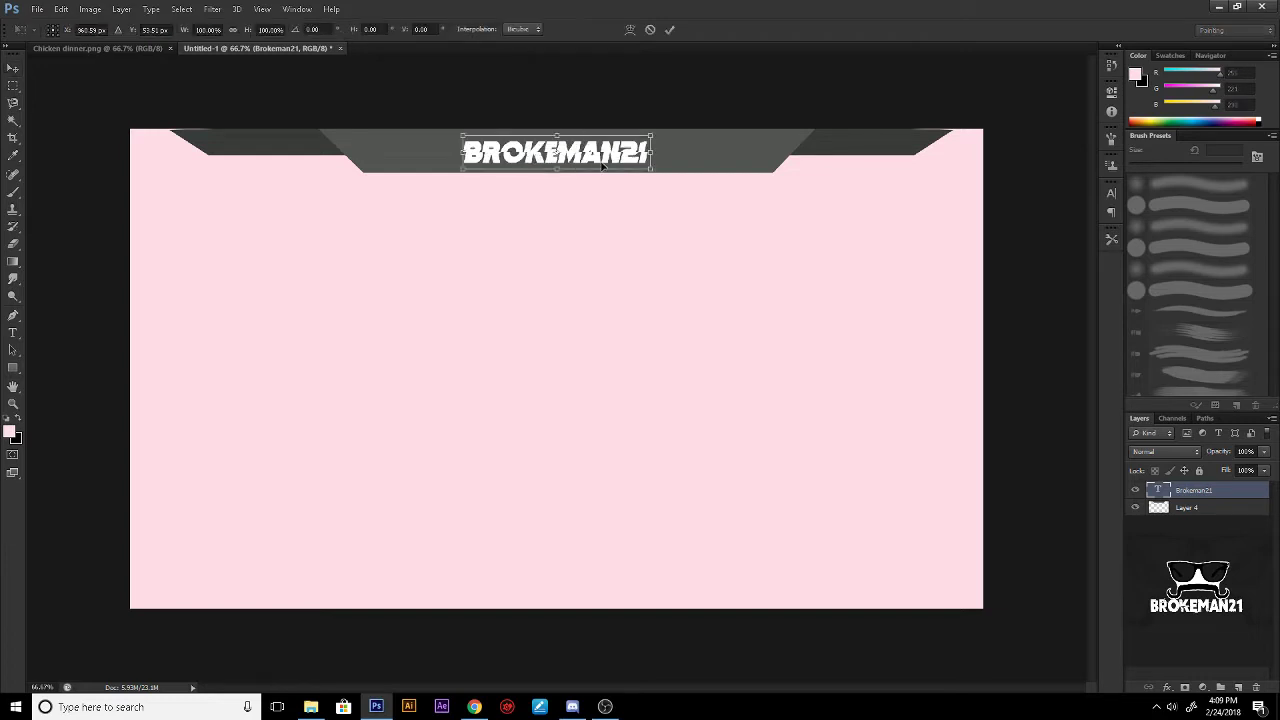
{"action": "left_click_drag", "start_coordinate": [652, 169], "coordinate": [618, 163]}
{"action": "key", "text": "Return"}
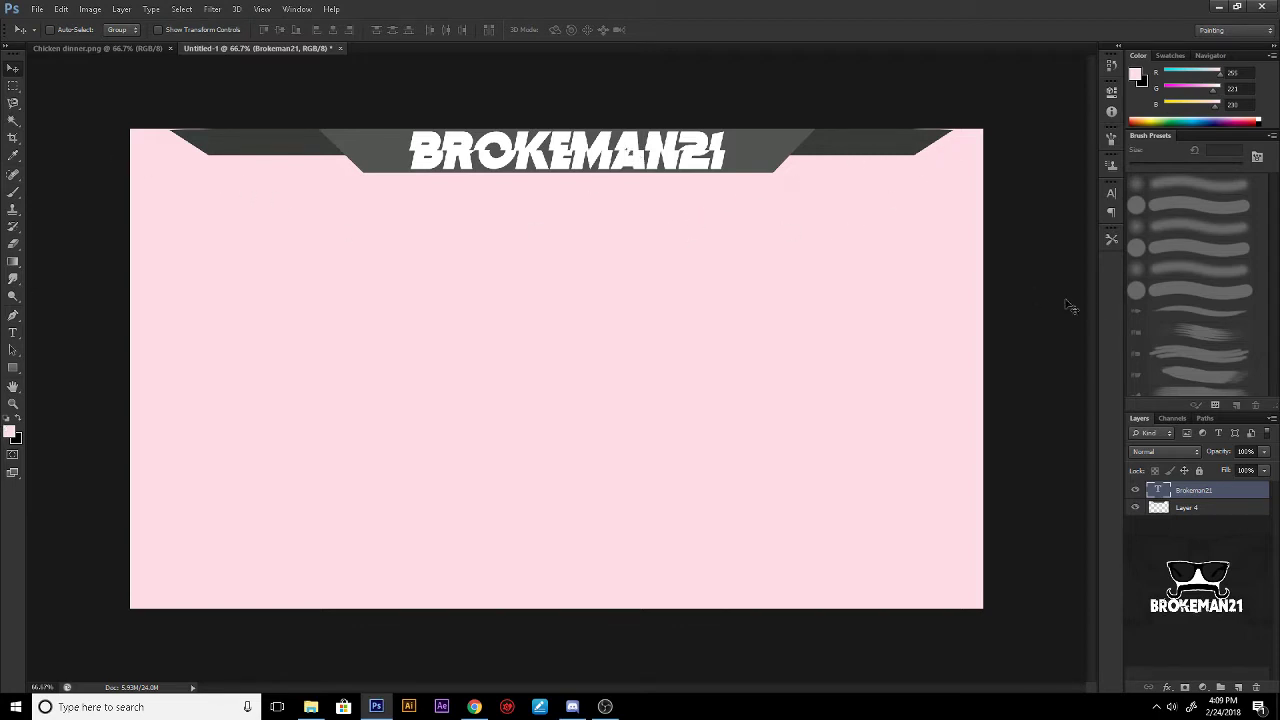
Step: Make Layer 4 active, add a new empty layer, then select and deselect all layers
{"action": "left_click", "coordinate": [1207, 507]}
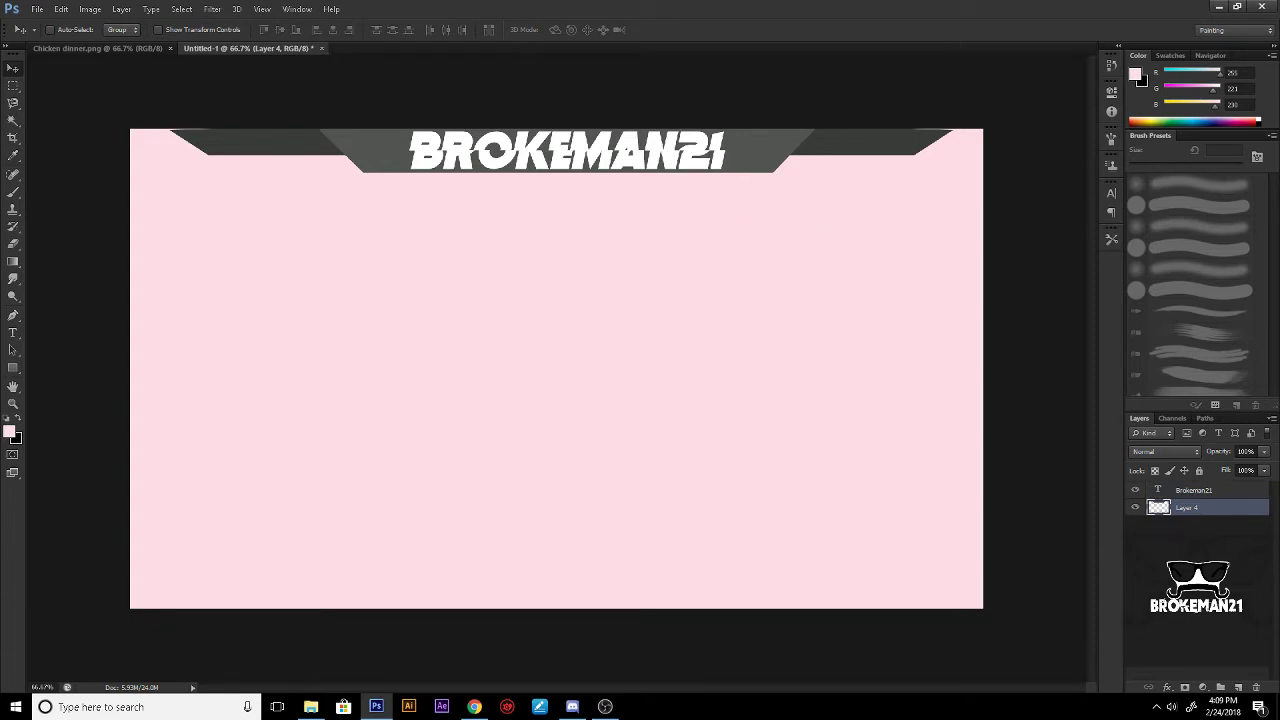
{"action": "key", "text": "ctrl+shift+alt+n"}
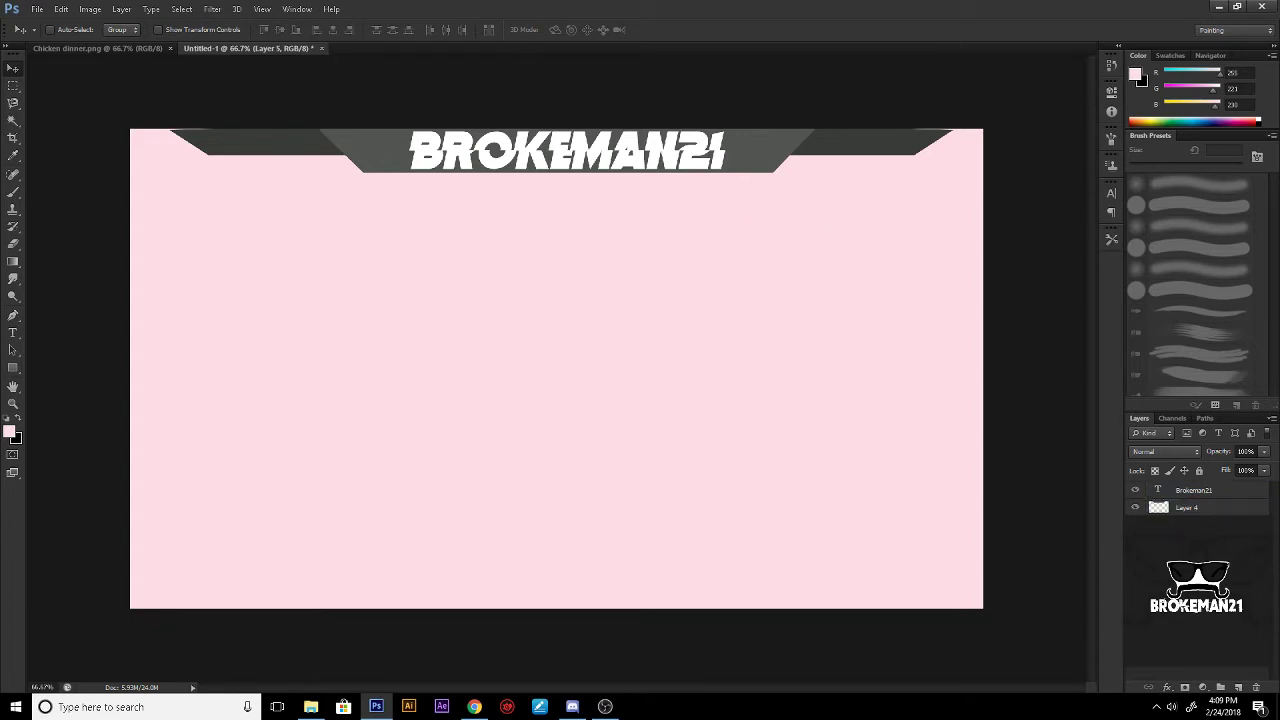
{"action": "key", "text": "ctrl+alt+a"}
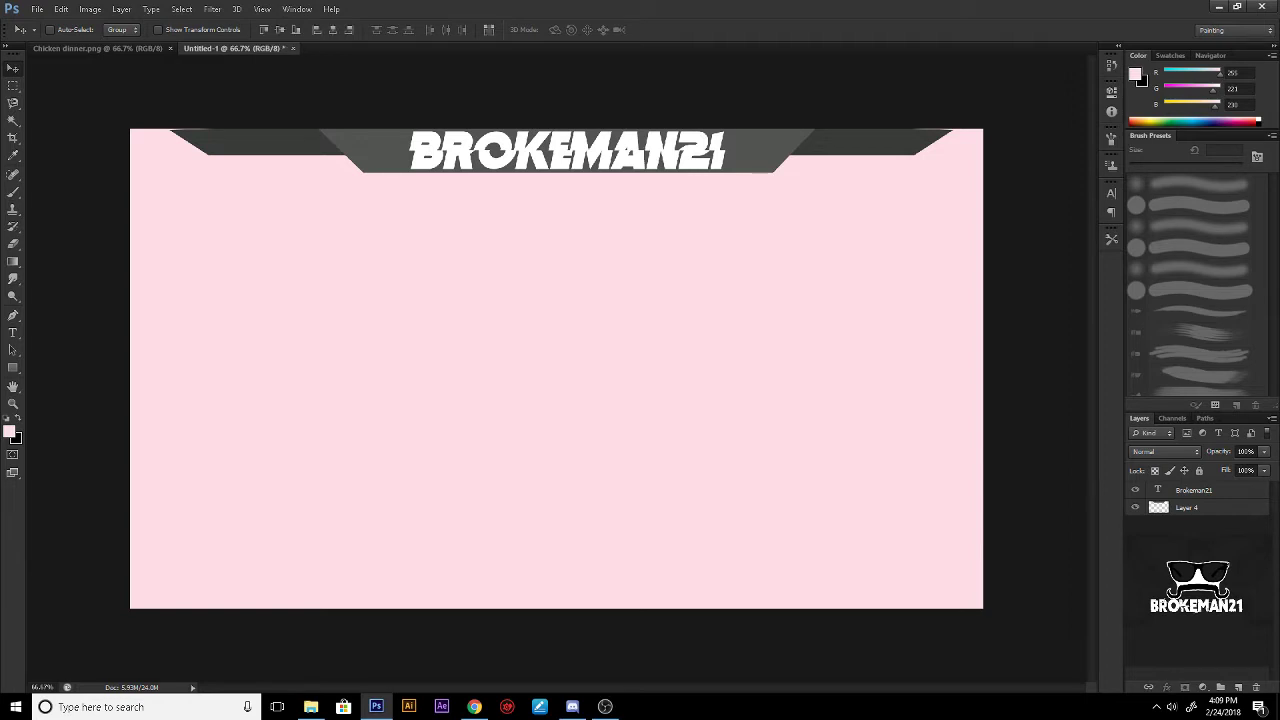
{"action": "key", "text": "ctrl+d"}
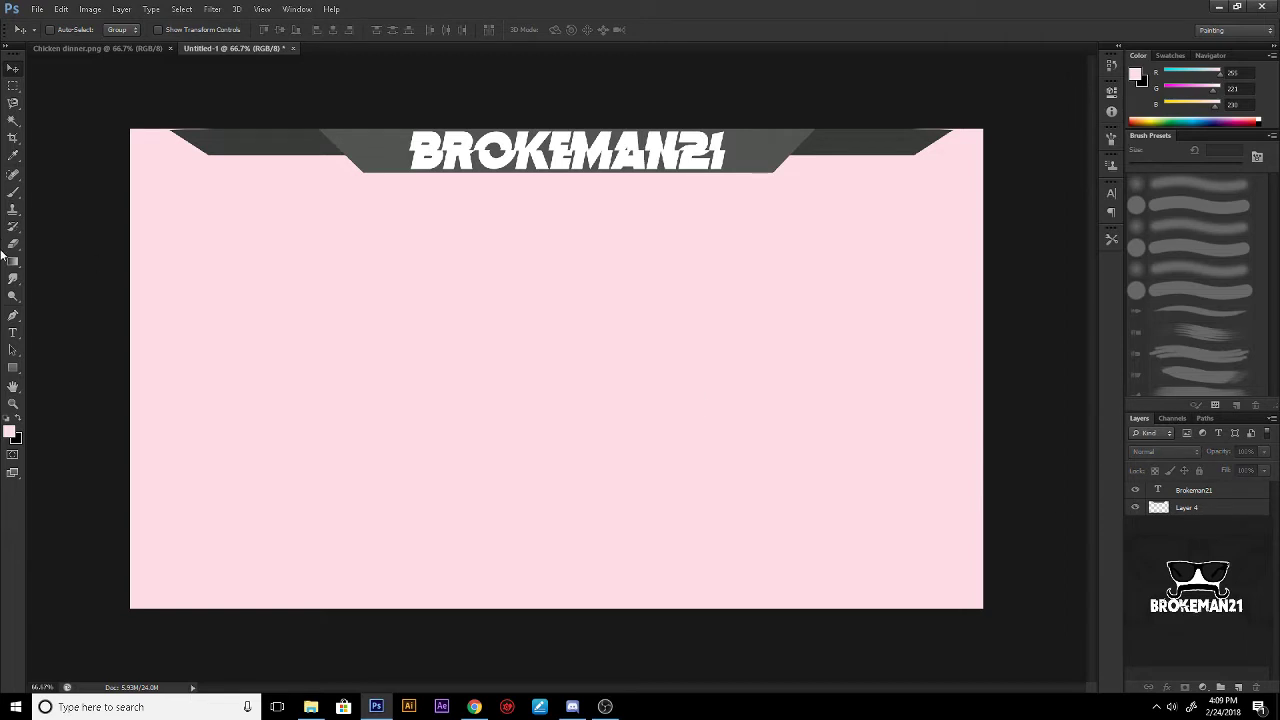
Step: Draw a new text box at the banner's top-left corner
{"action": "left_click", "coordinate": [13, 332]}
{"action": "left_click_drag", "start_coordinate": [175, 129], "coordinate": [372, 207]}
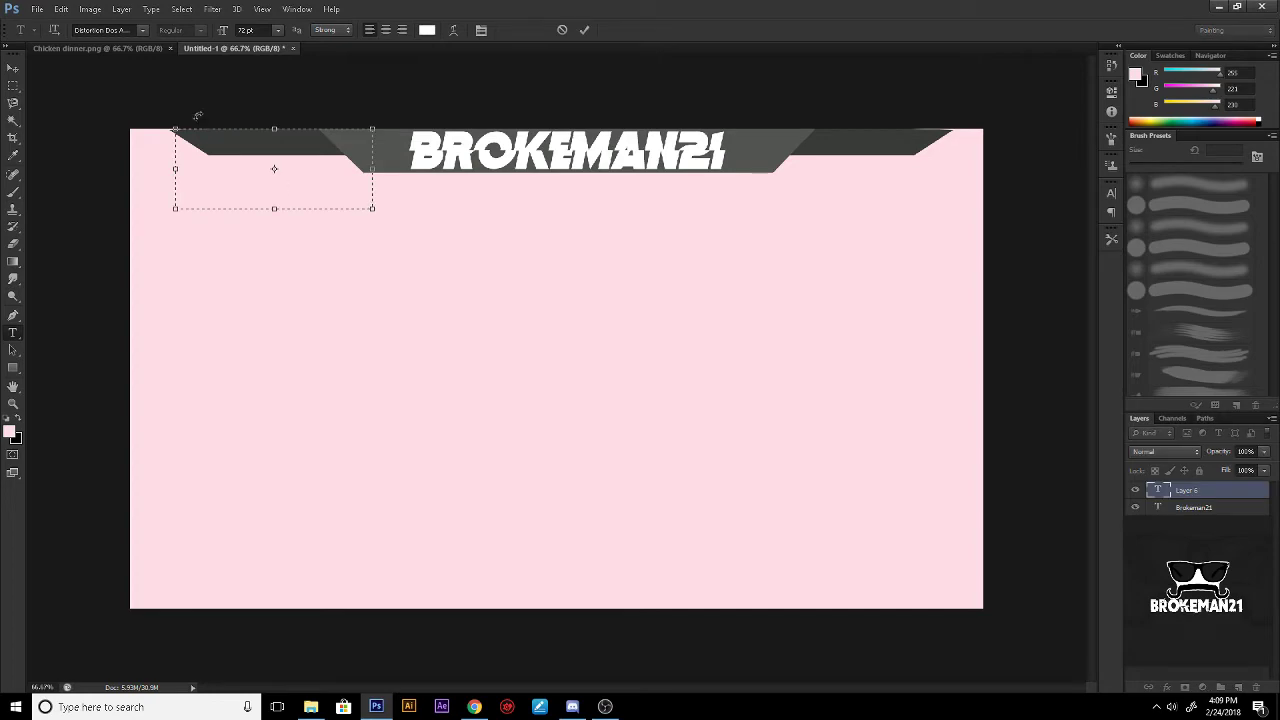
{"action": "left_click", "coordinate": [279, 31]}
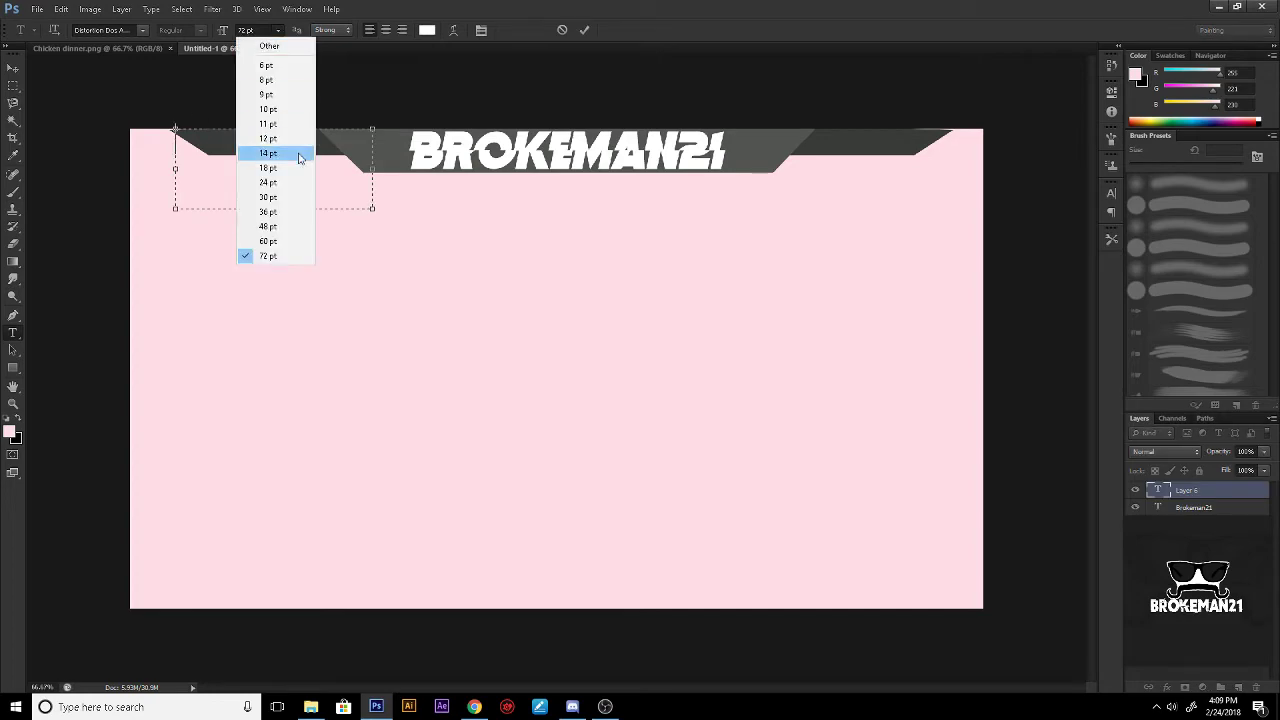
{"action": "left_click", "coordinate": [103, 29]}
Step: Pick Lemon/Milk from the font family list for the new text
{"action": "left_click", "coordinate": [143, 30]}
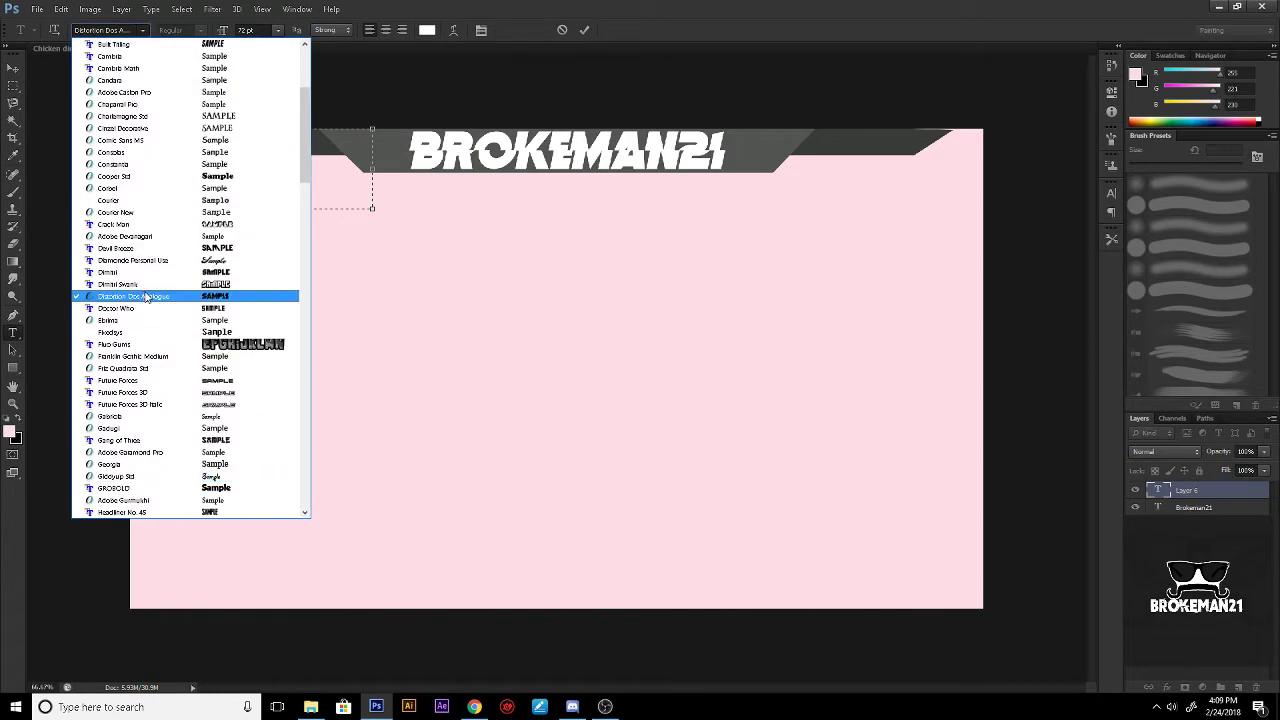
{"action": "scroll", "coordinate": [146, 297], "scroll_direction": "up", "scroll_amount": 1}
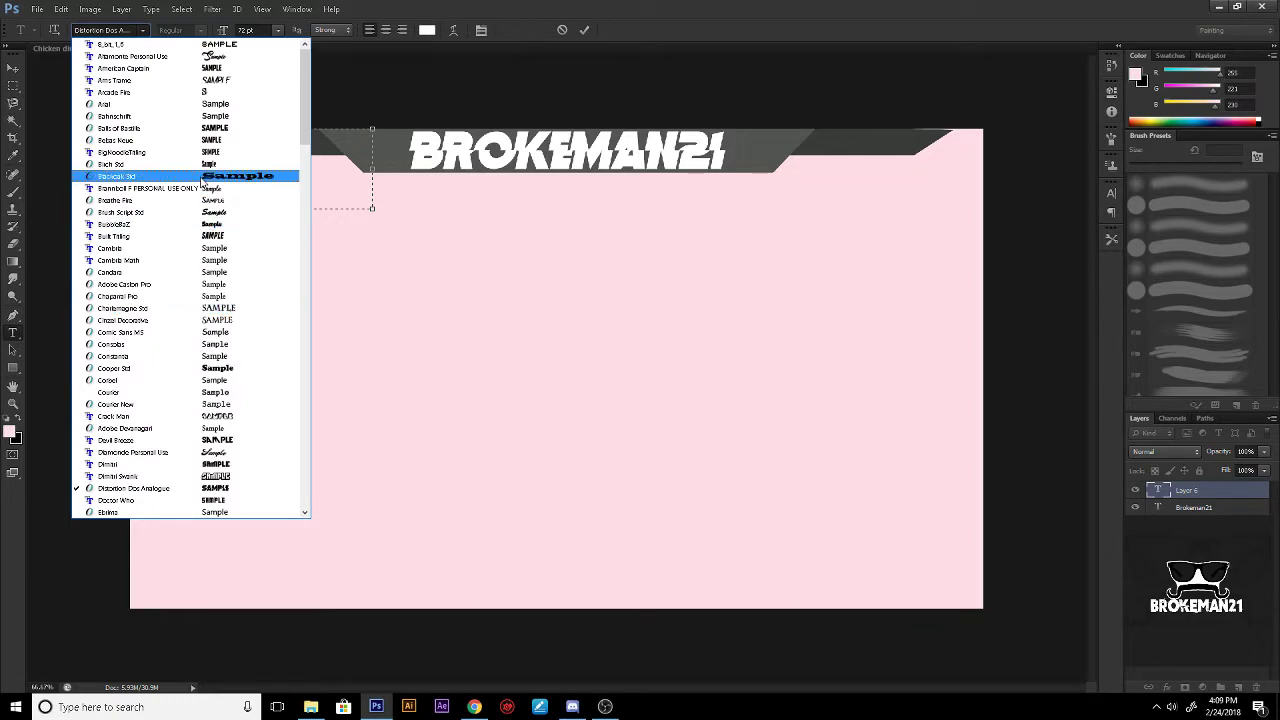
{"action": "scroll", "coordinate": [137, 400], "scroll_direction": "down", "scroll_amount": 7}
{"action": "scroll", "coordinate": [137, 403], "scroll_direction": "down", "scroll_amount": 20}
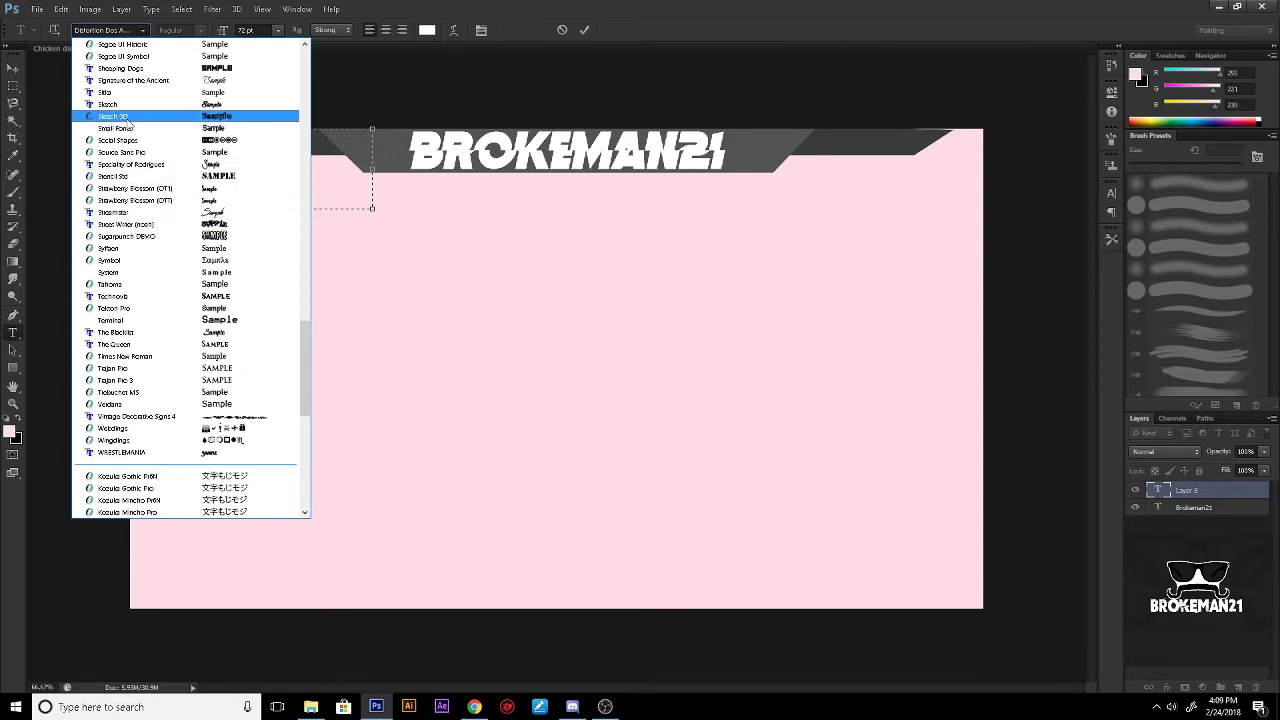
{"action": "scroll", "coordinate": [141, 170], "scroll_direction": "up", "scroll_amount": 5}
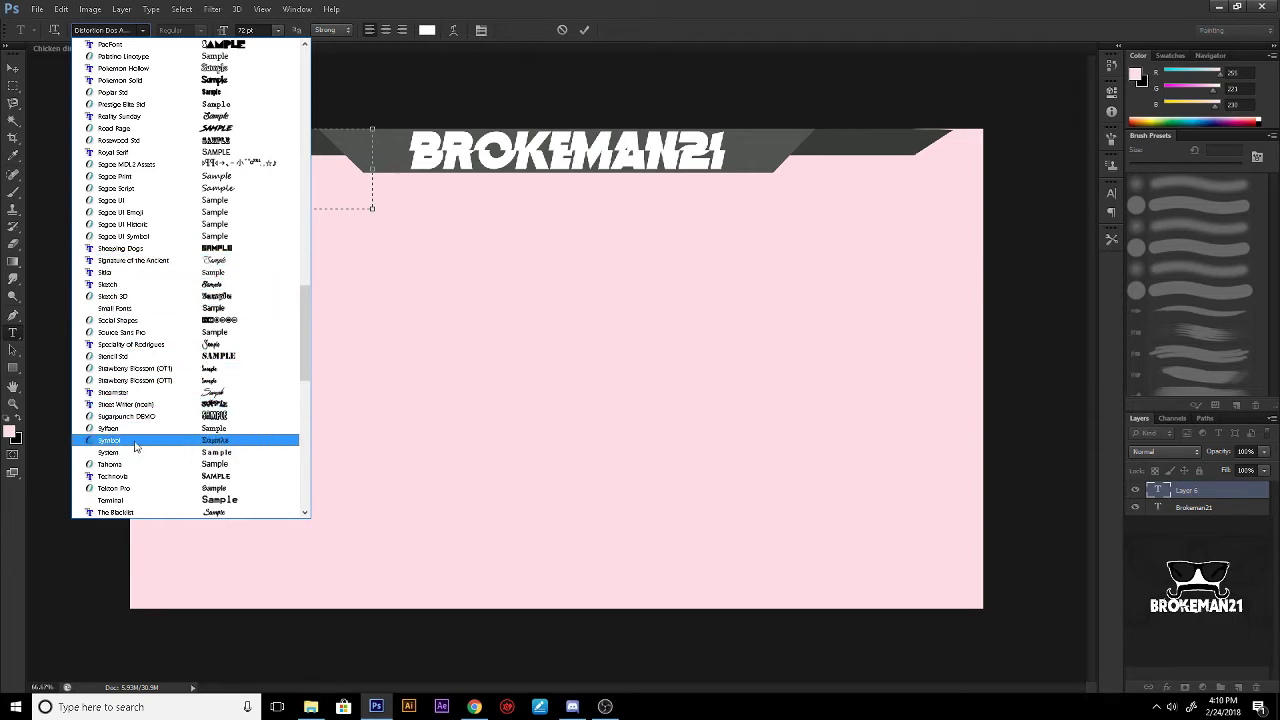
{"action": "scroll", "coordinate": [136, 430], "scroll_direction": "down", "scroll_amount": 1}
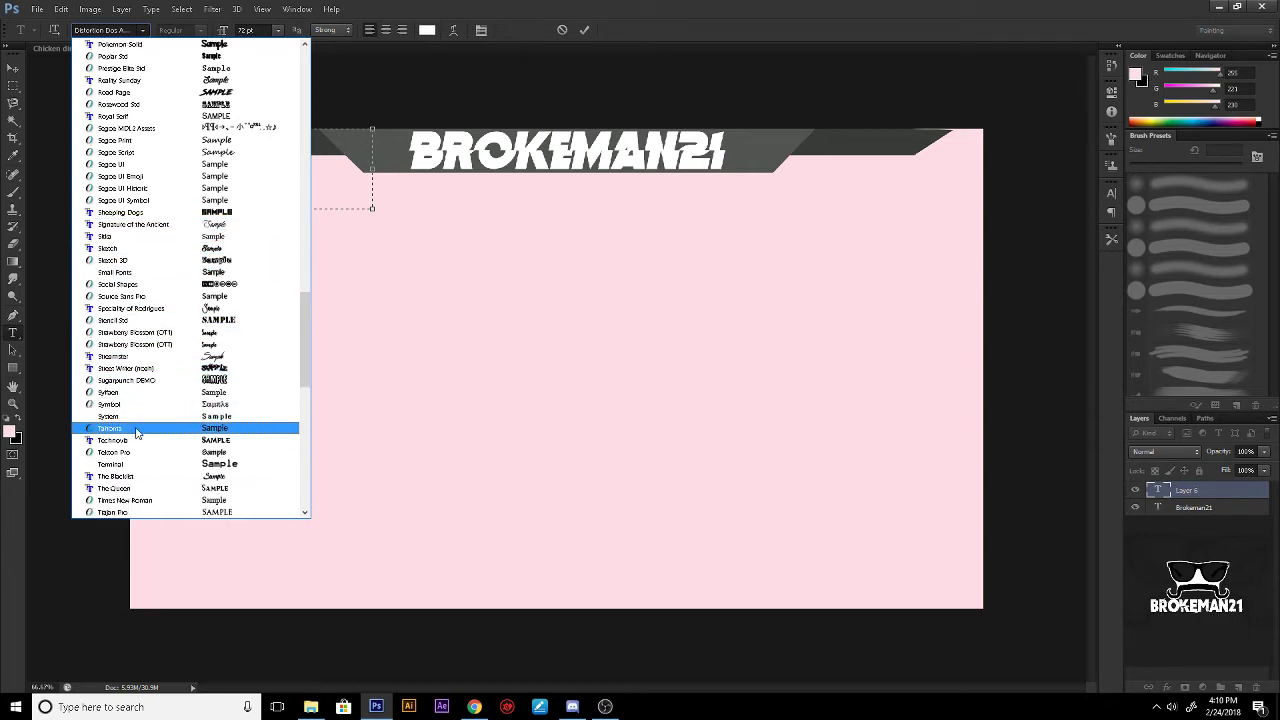
{"action": "scroll", "coordinate": [140, 420], "scroll_direction": "up", "scroll_amount": 12}
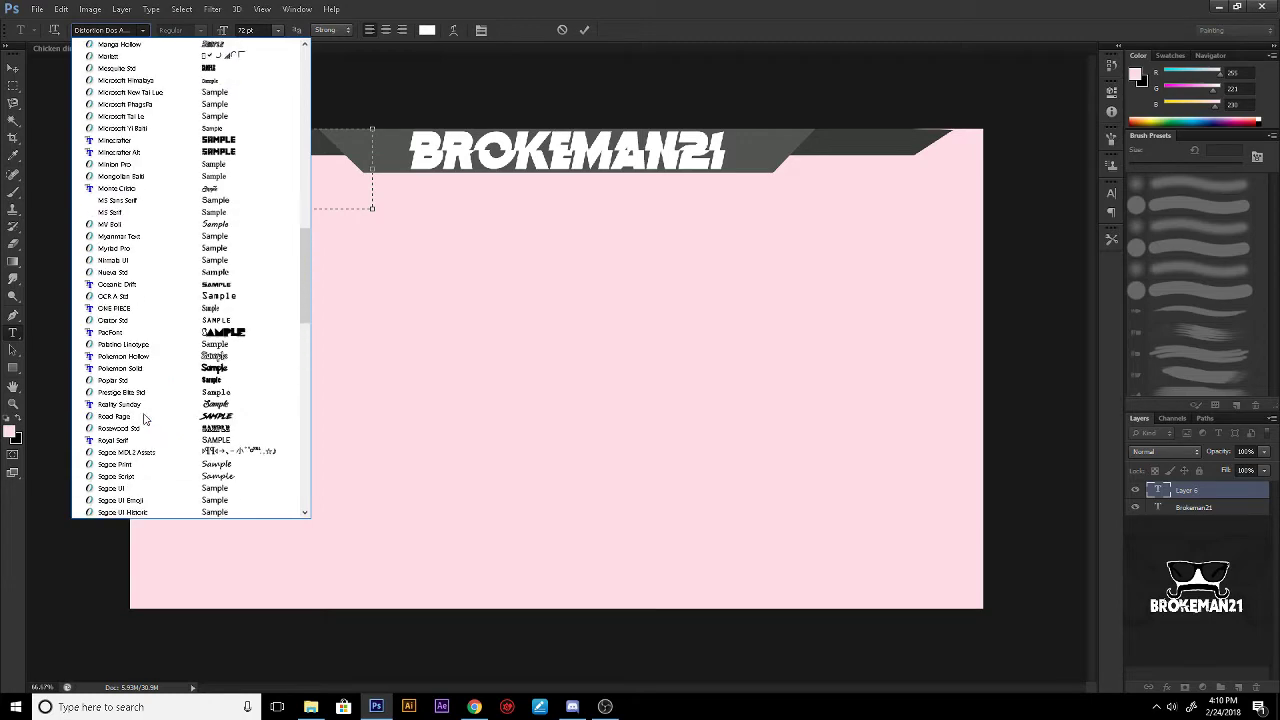
{"action": "scroll", "coordinate": [257, 277], "scroll_direction": "up", "scroll_amount": 5}
{"action": "scroll", "coordinate": [257, 277], "scroll_direction": "up", "scroll_amount": 15}
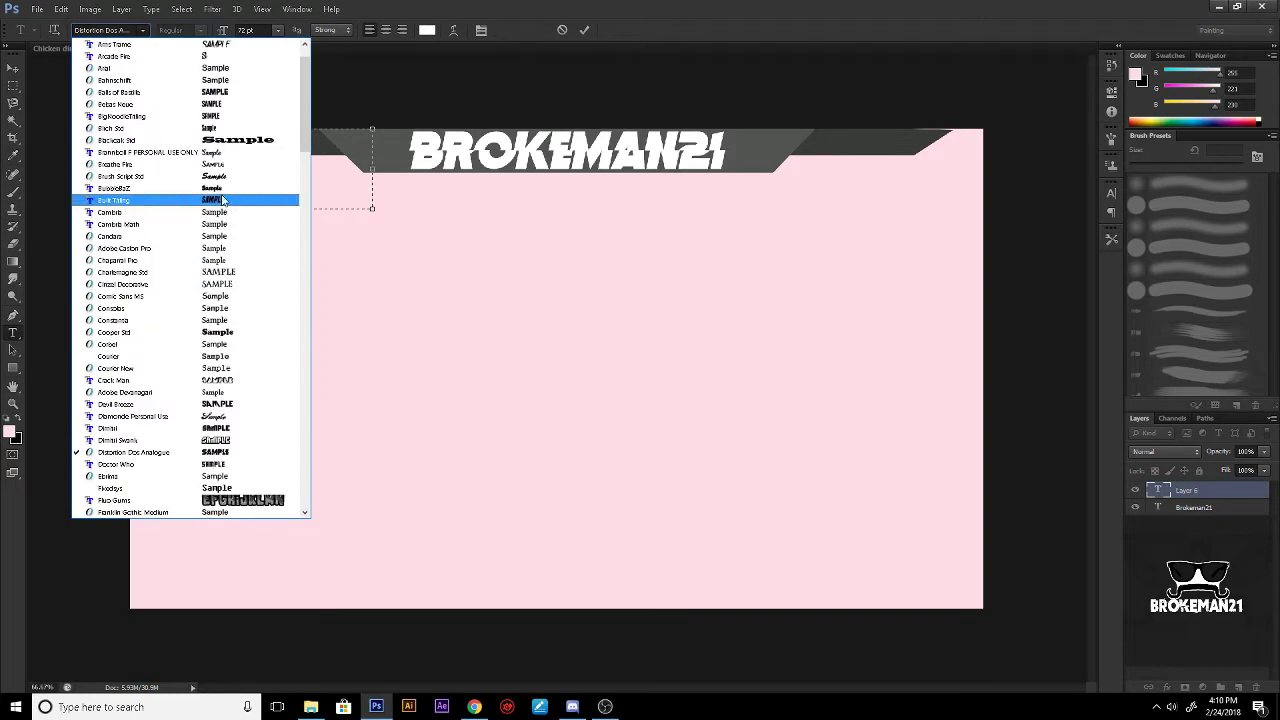
{"action": "scroll", "coordinate": [237, 200], "scroll_direction": "up", "scroll_amount": 1}
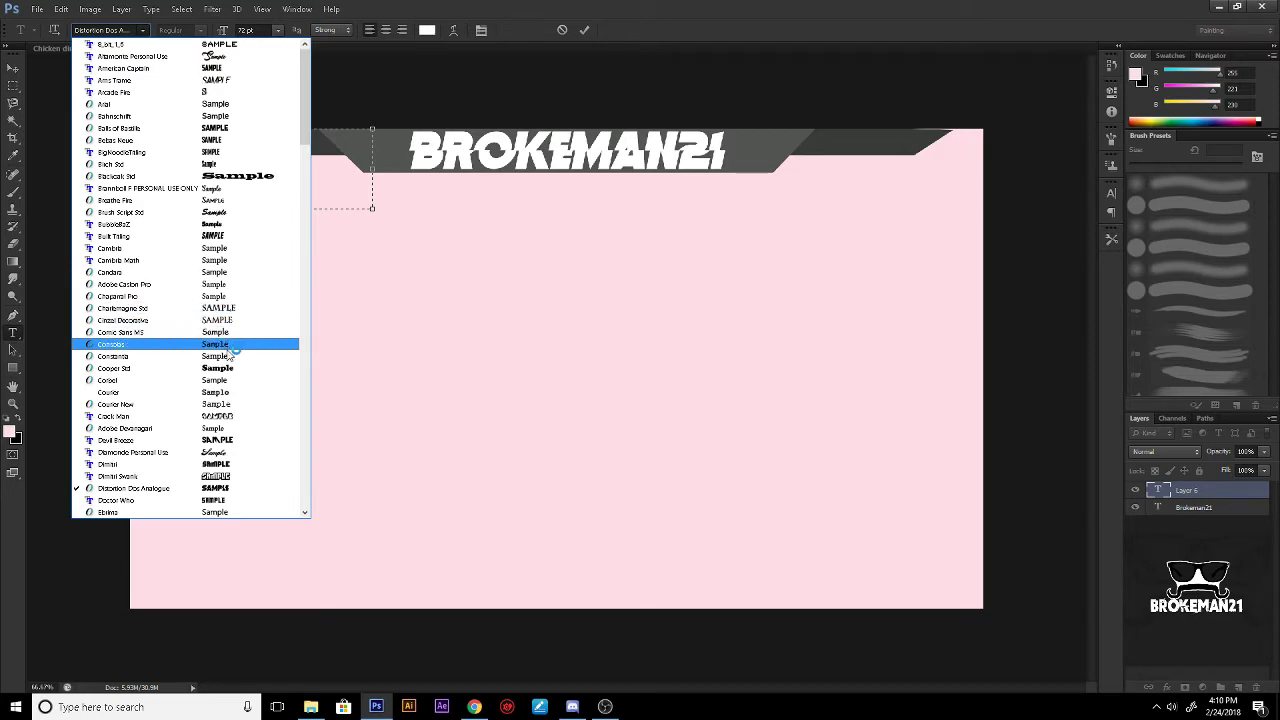
{"action": "scroll", "coordinate": [235, 360], "scroll_direction": "down", "scroll_amount": 7}
{"action": "scroll", "coordinate": [230, 382], "scroll_direction": "down", "scroll_amount": 8}
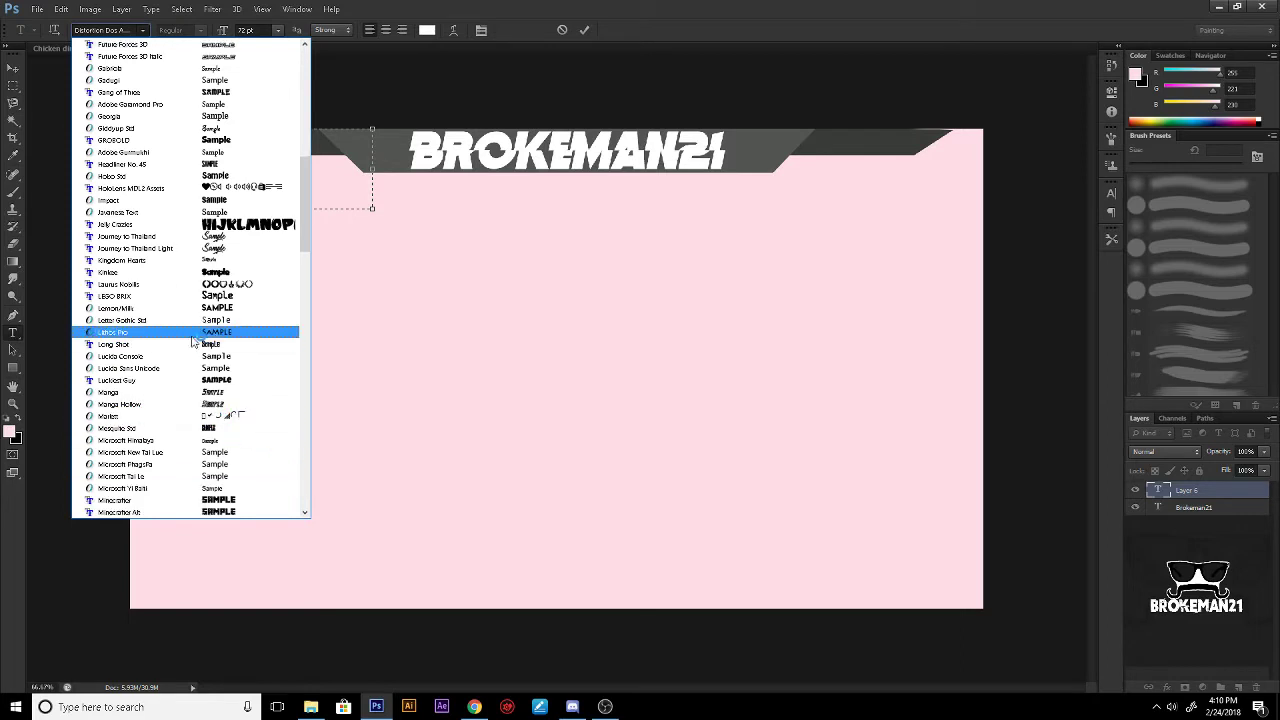
{"action": "left_click", "coordinate": [230, 309]}
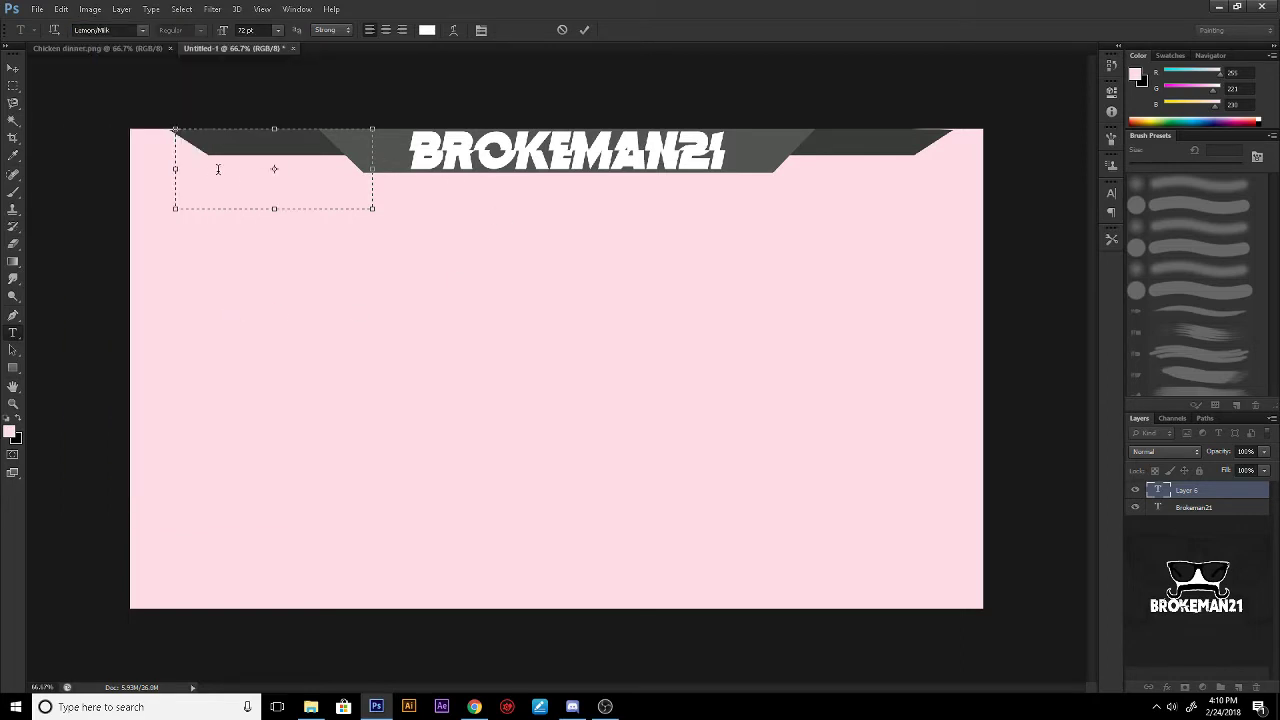
Step: Type RECENT FOLLOWERS in a text box widened to fit one line
{"action": "left_click_drag", "start_coordinate": [373, 210], "coordinate": [444, 212]}
{"action": "type", "text": "RE"}
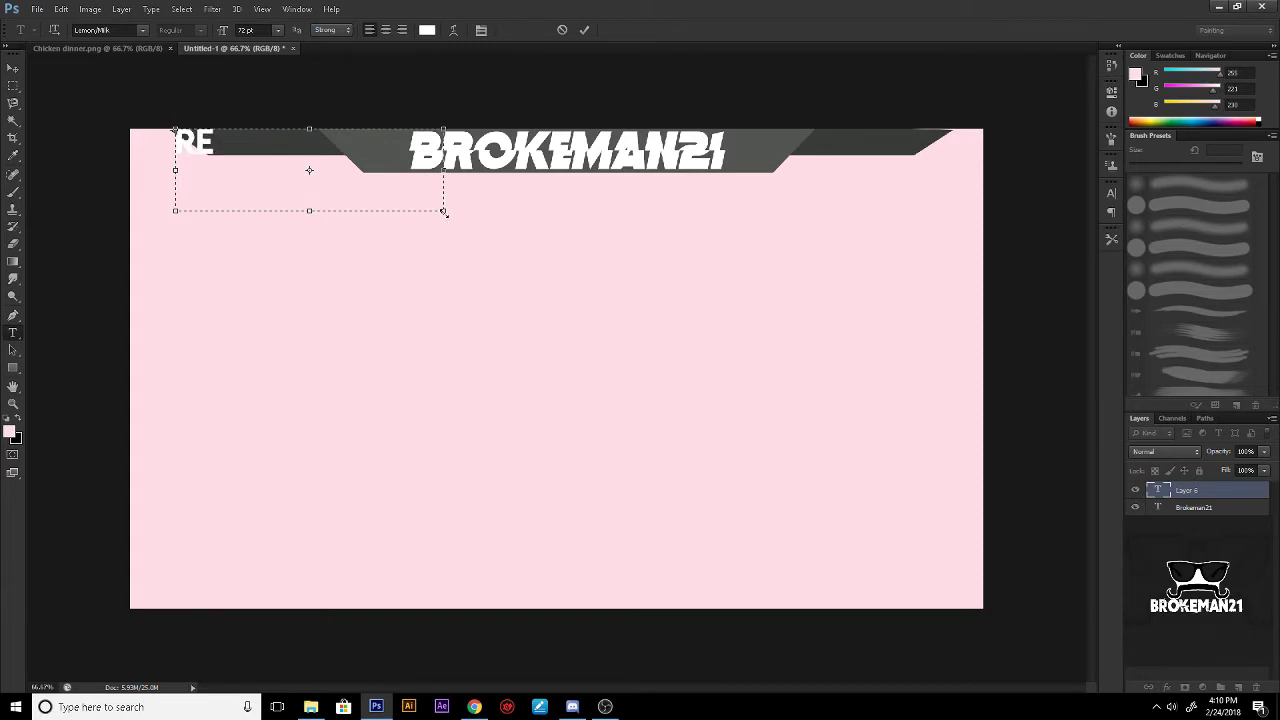
{"action": "type", "text": "CENT FO"}
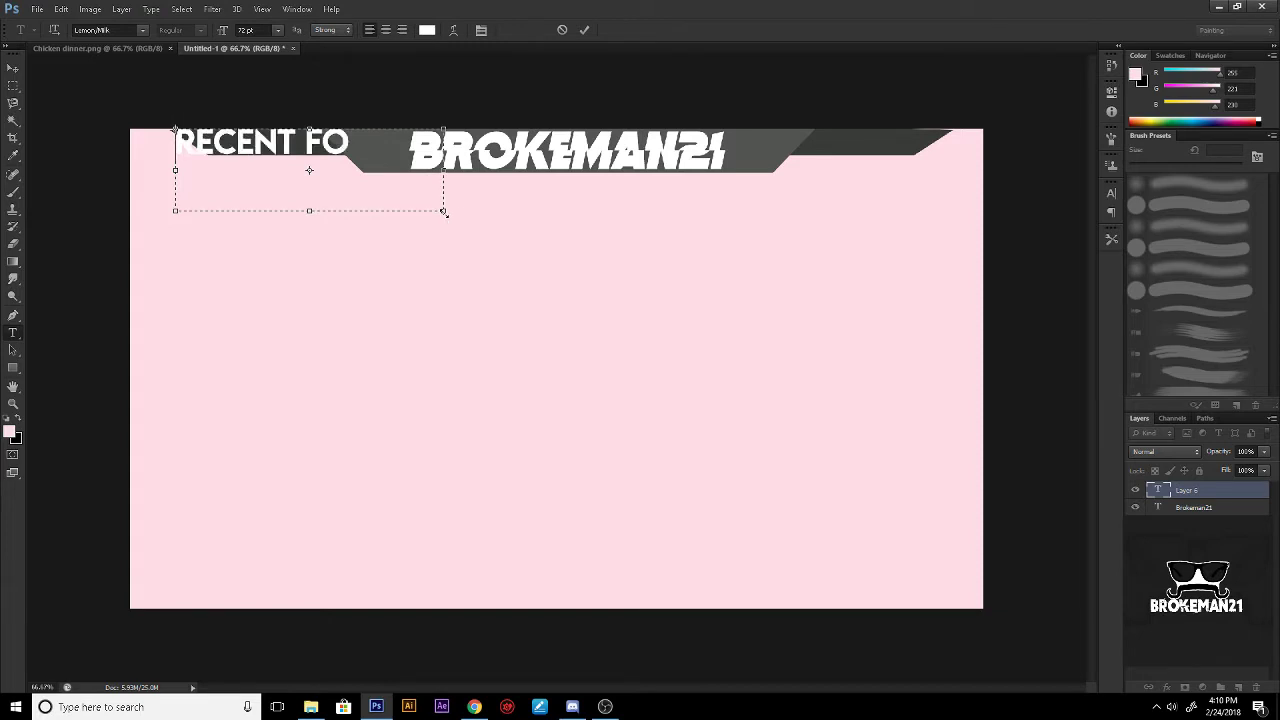
{"action": "type", "text": "LLOWERS"}
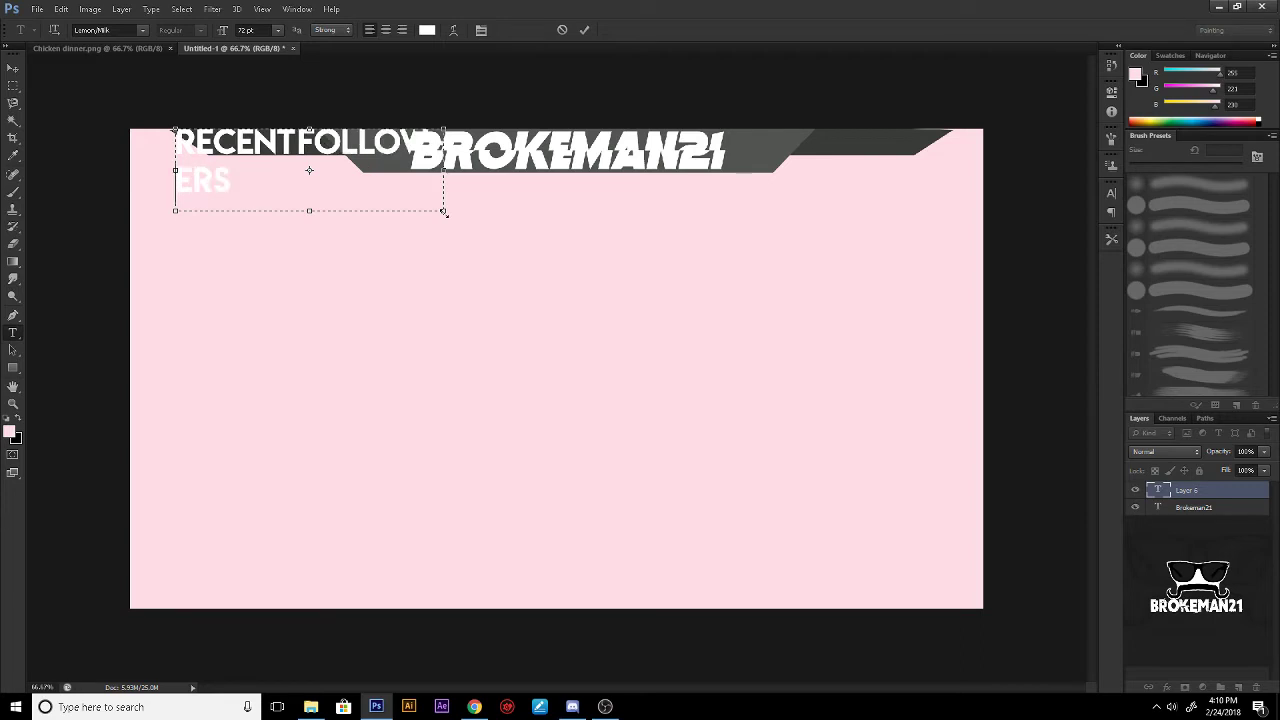
{"action": "left_click_drag", "start_coordinate": [445, 213], "coordinate": [577, 200]}
{"action": "left_click", "coordinate": [13, 67]}
Step: Shrink the RECENT FOLLOWERS text and place it in the left dark strip
{"action": "left_click_drag", "start_coordinate": [282, 145], "coordinate": [263, 195]}
{"action": "key", "text": "ctrl+t"}
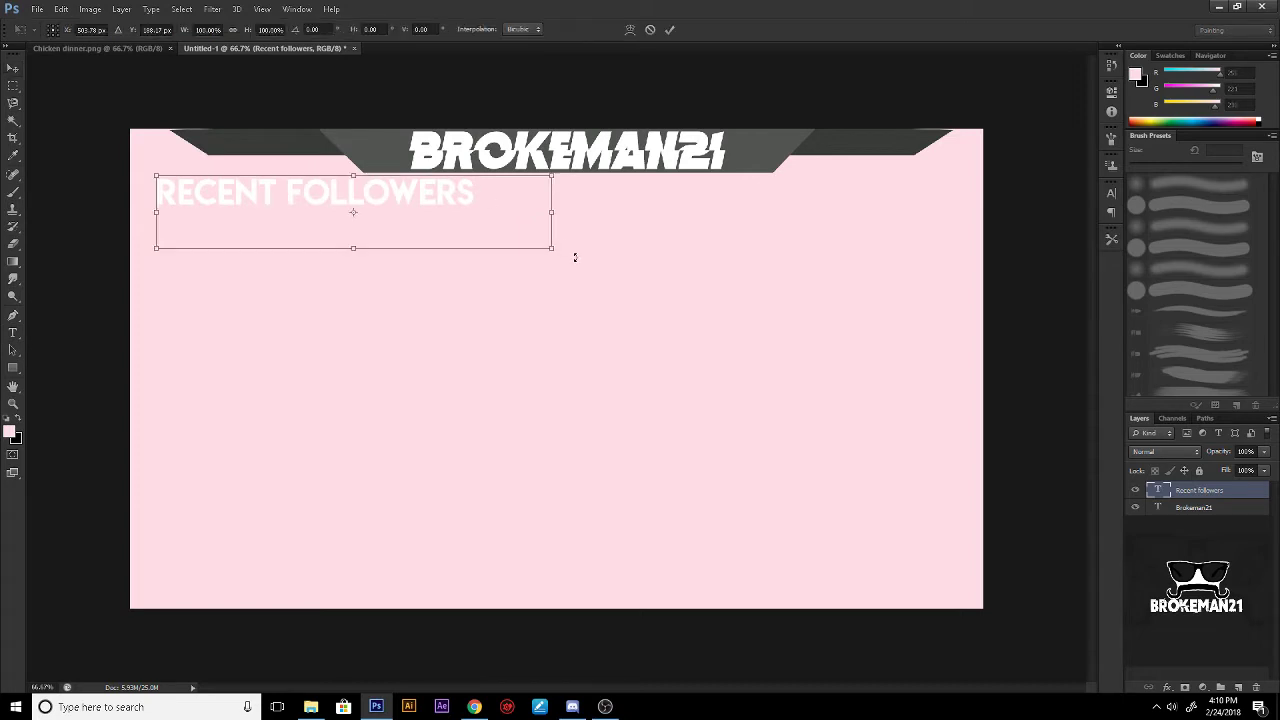
{"action": "left_click_drag", "start_coordinate": [559, 256], "coordinate": [300, 138]}
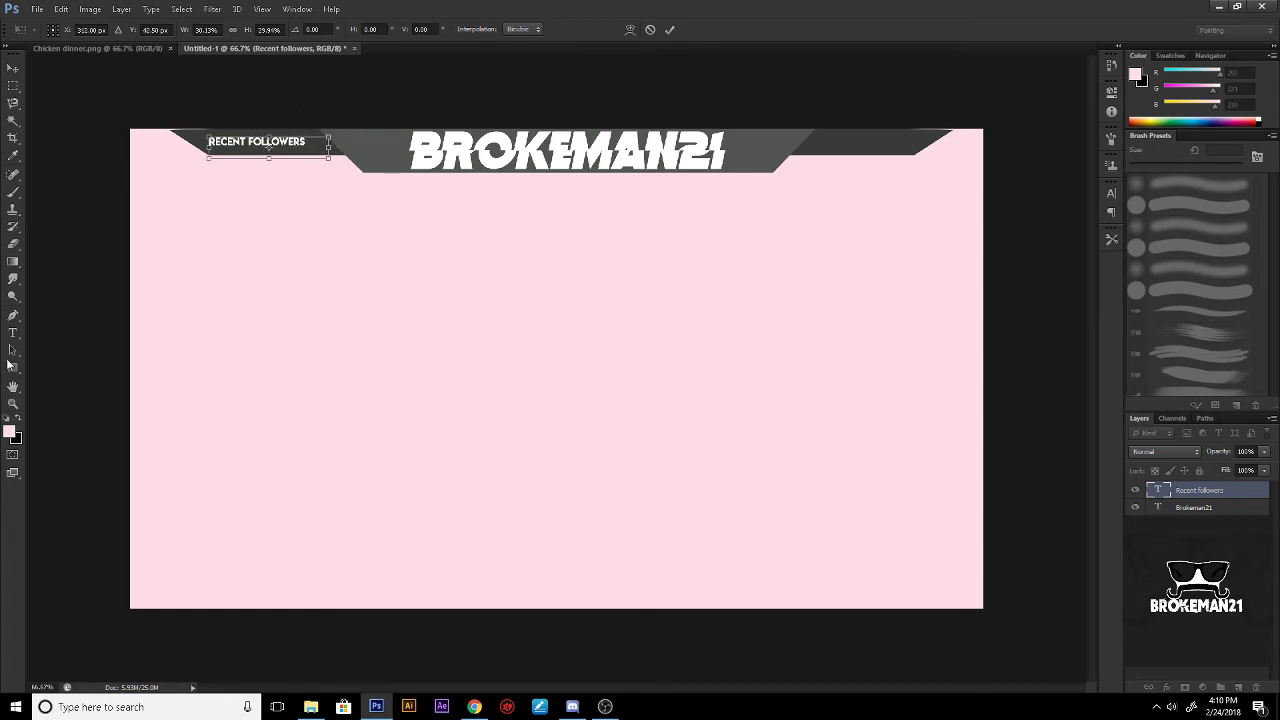
{"action": "left_click", "coordinate": [13, 333]}
{"action": "left_click", "coordinate": [583, 264]}
Step: Trim the wording to RECENT FOLLOWER and nudge it into place beside BROKEMAN21
{"action": "left_click", "coordinate": [262, 141]}
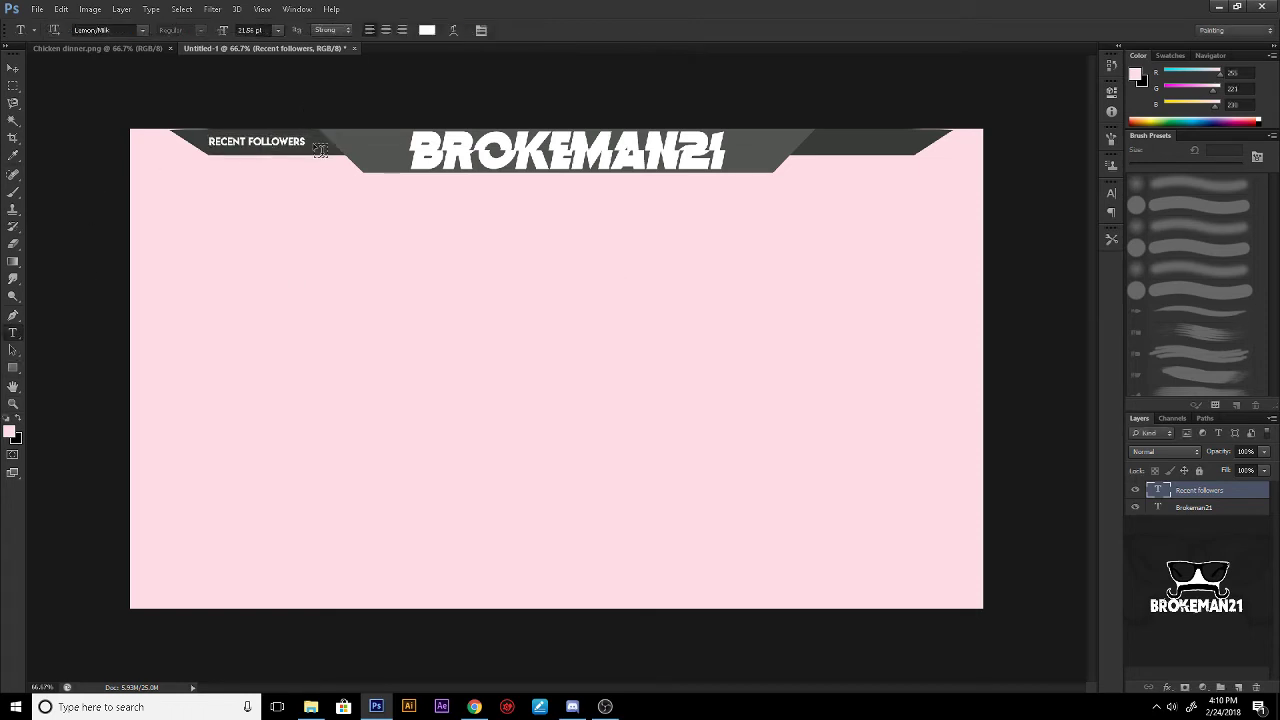
{"action": "key", "text": "BackSpace"}
{"action": "mouse_move", "coordinate": [329, 158]}
{"action": "left_mouse_down"}
{"action": "mouse_move", "coordinate": [270, 145]}
{"action": "mouse_move", "coordinate": [371, 180]}
{"action": "mouse_move", "coordinate": [294, 140]}
{"action": "mouse_move", "coordinate": [340, 135]}
{"action": "mouse_move", "coordinate": [317, 147]}
{"action": "left_mouse_up"}
{"action": "key", "text": "ctrl+Return"}
{"action": "key", "text": "v"}
{"action": "key", "text": "ctrl+t"}
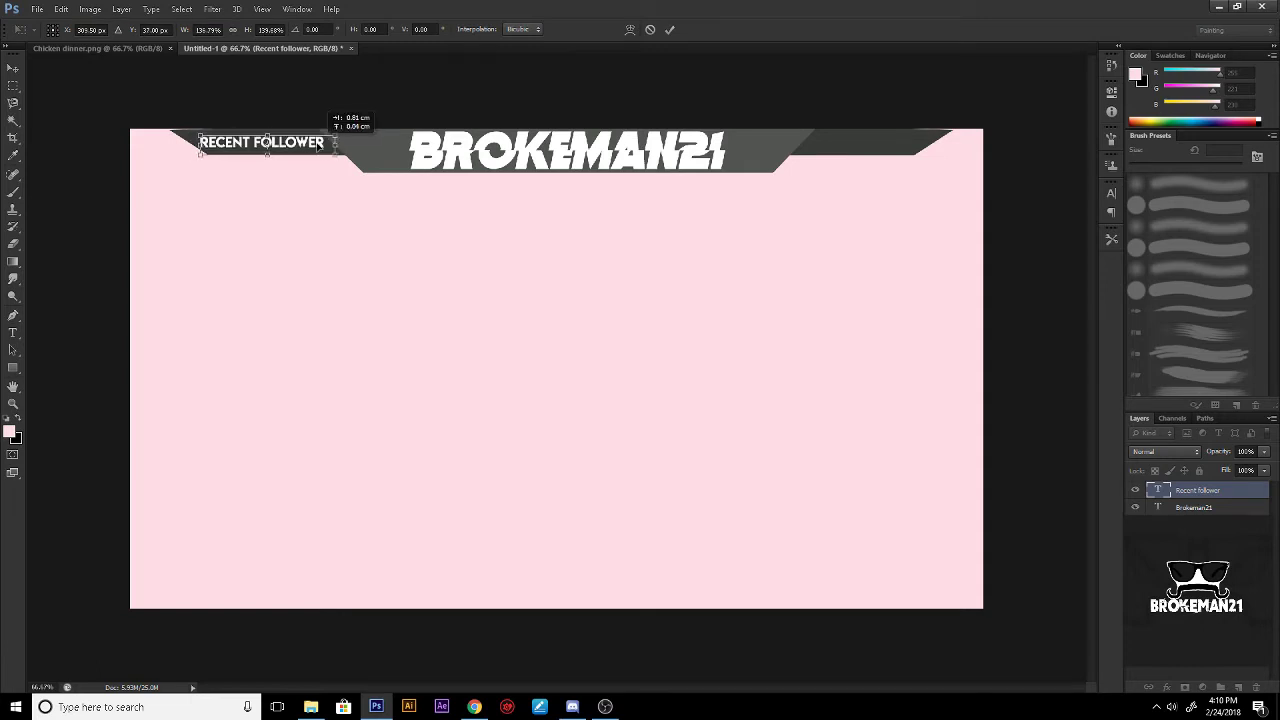
{"action": "key", "text": "Return"}
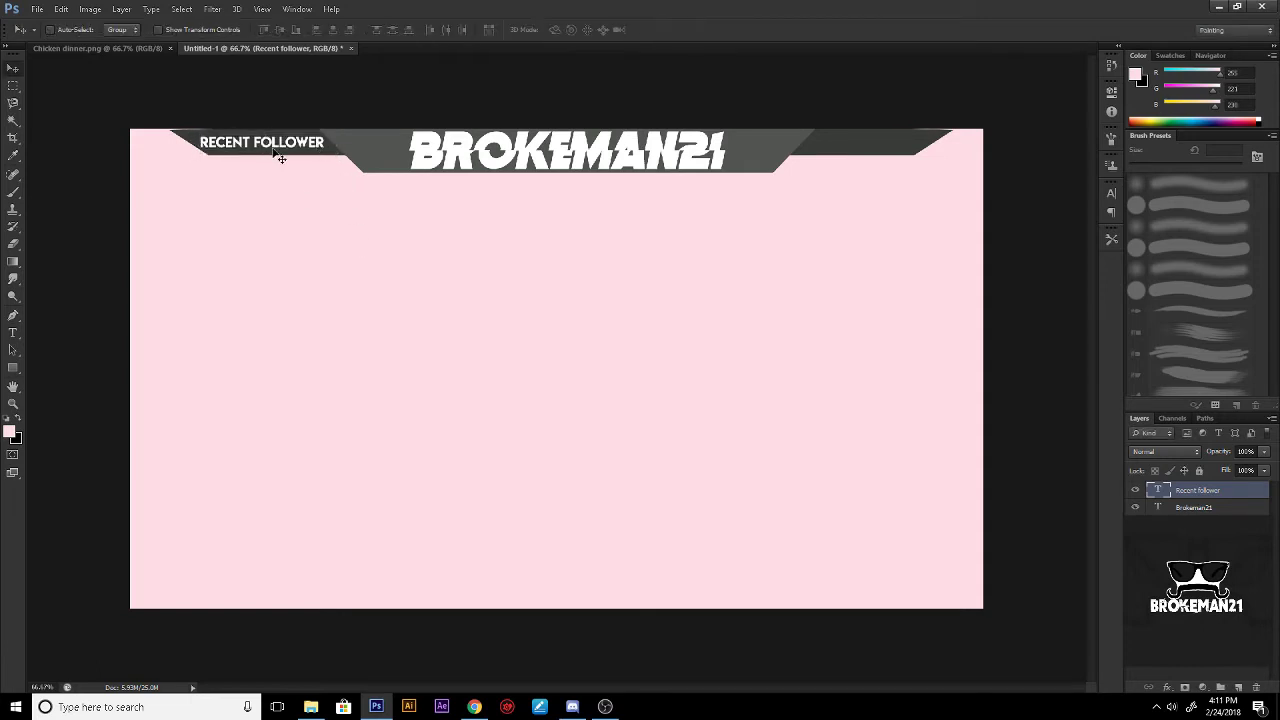
{"action": "left_click_drag", "start_coordinate": [283, 156], "coordinate": [277, 148]}
{"action": "left_click", "coordinate": [1155, 470]}
Step: Open Layer 4's Blending Options and preview the Bevel & Emboss and Stroke settings
{"action": "right_click", "coordinate": [1190, 507]}
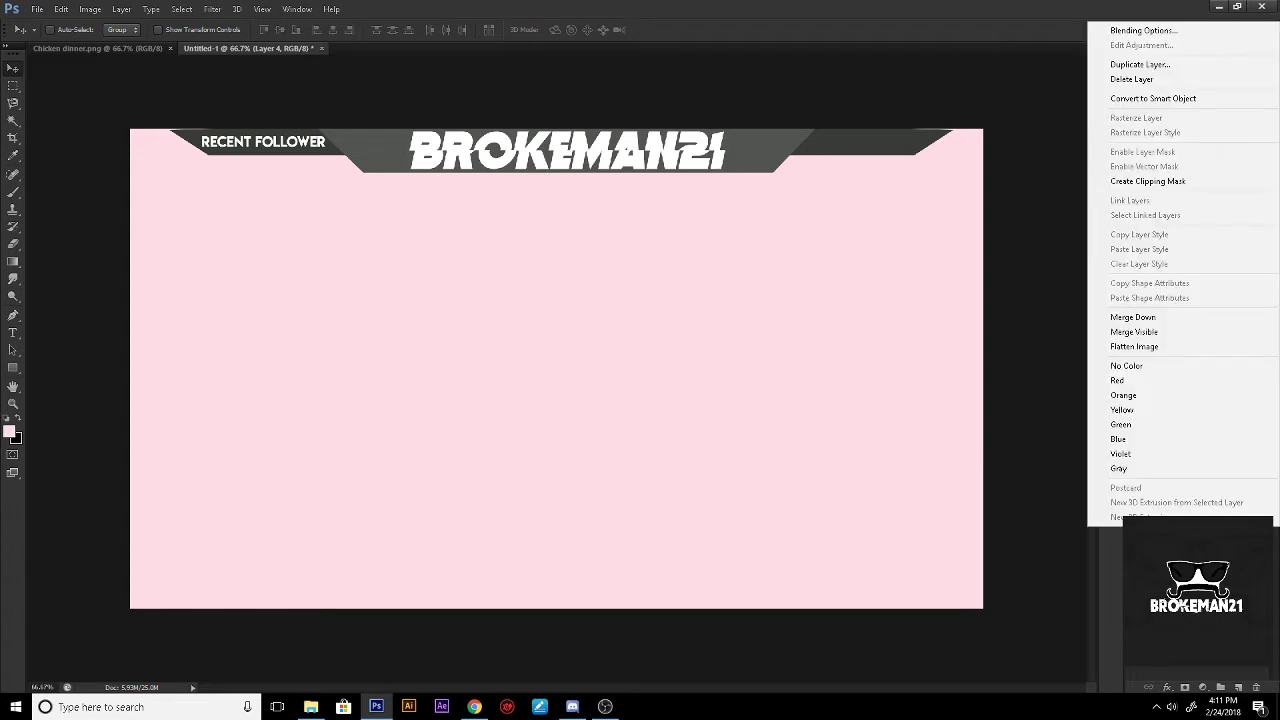
{"action": "left_click", "coordinate": [1182, 508]}
{"action": "right_click", "coordinate": [1182, 508]}
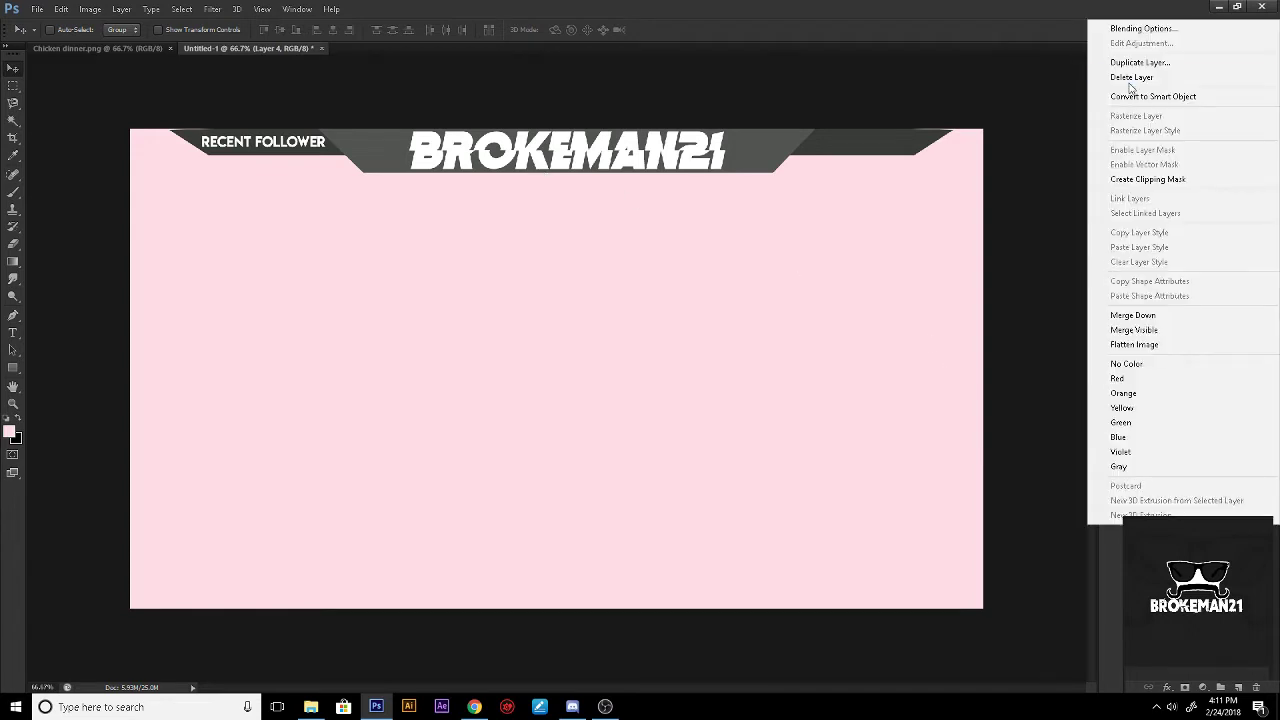
{"action": "left_click", "coordinate": [1143, 31]}
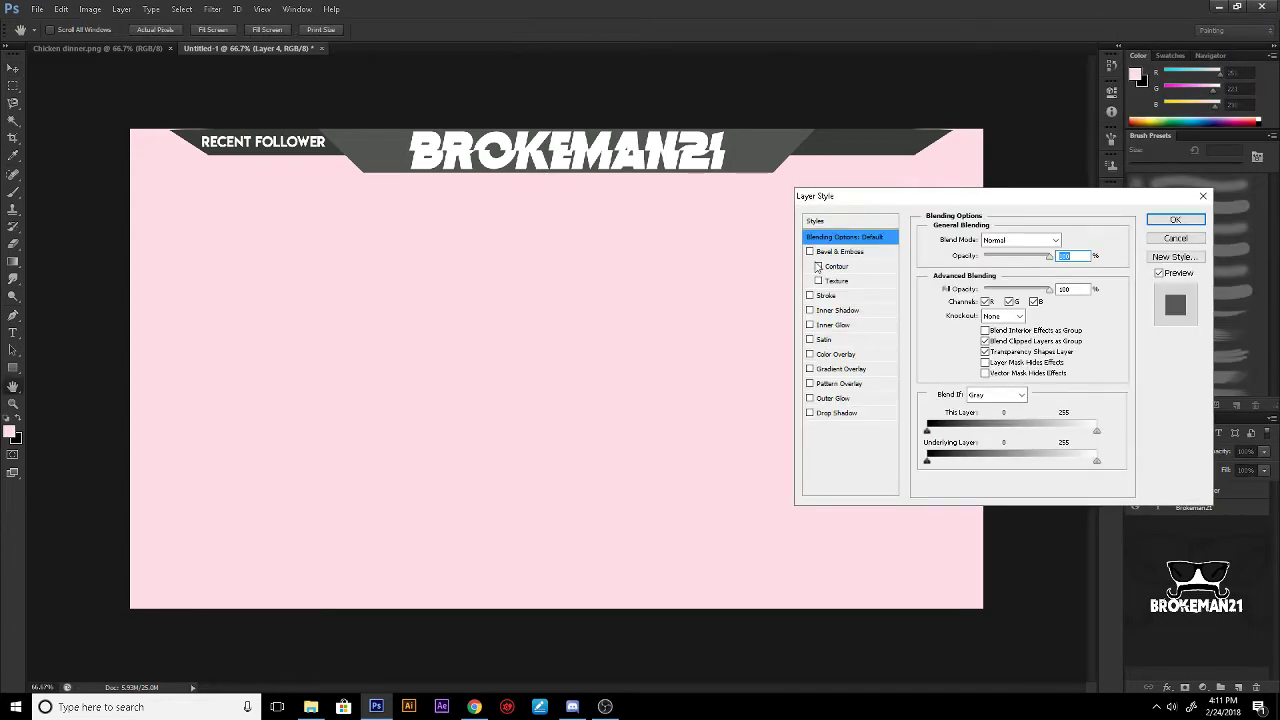
{"action": "left_click", "coordinate": [810, 252]}
{"action": "left_click", "coordinate": [834, 252]}
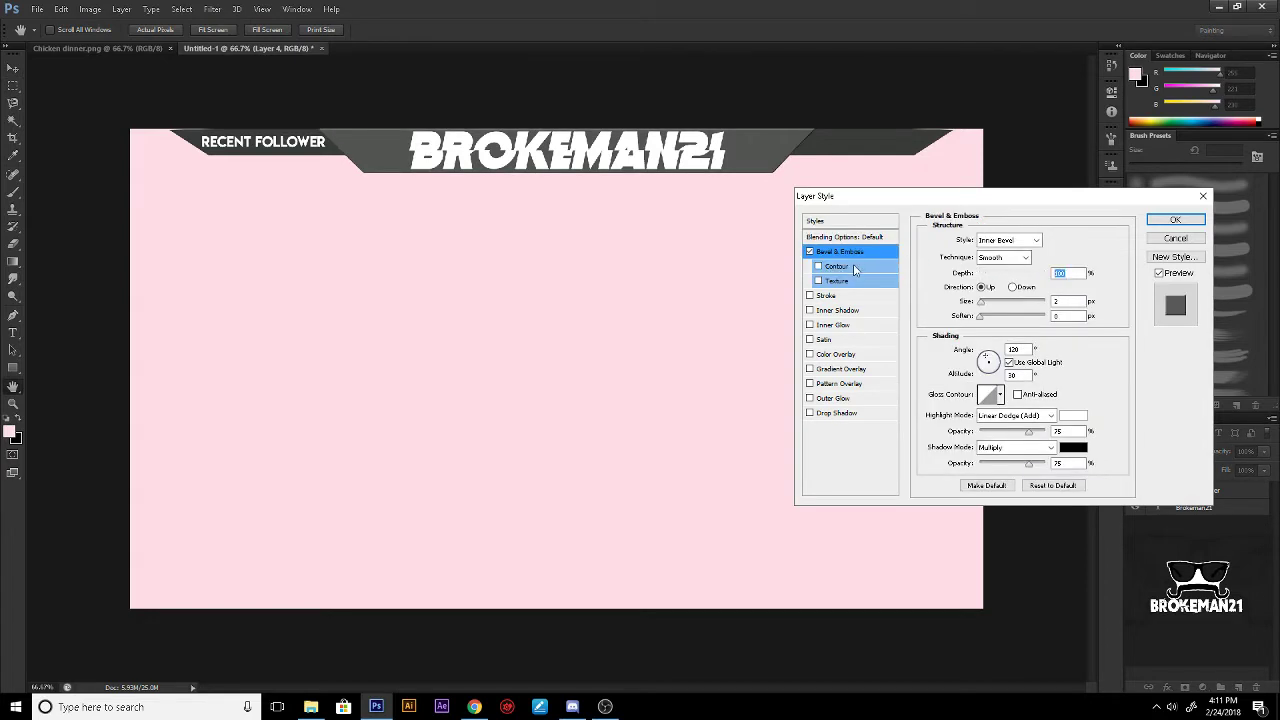
{"action": "left_click", "coordinate": [854, 268]}
{"action": "left_click", "coordinate": [810, 252]}
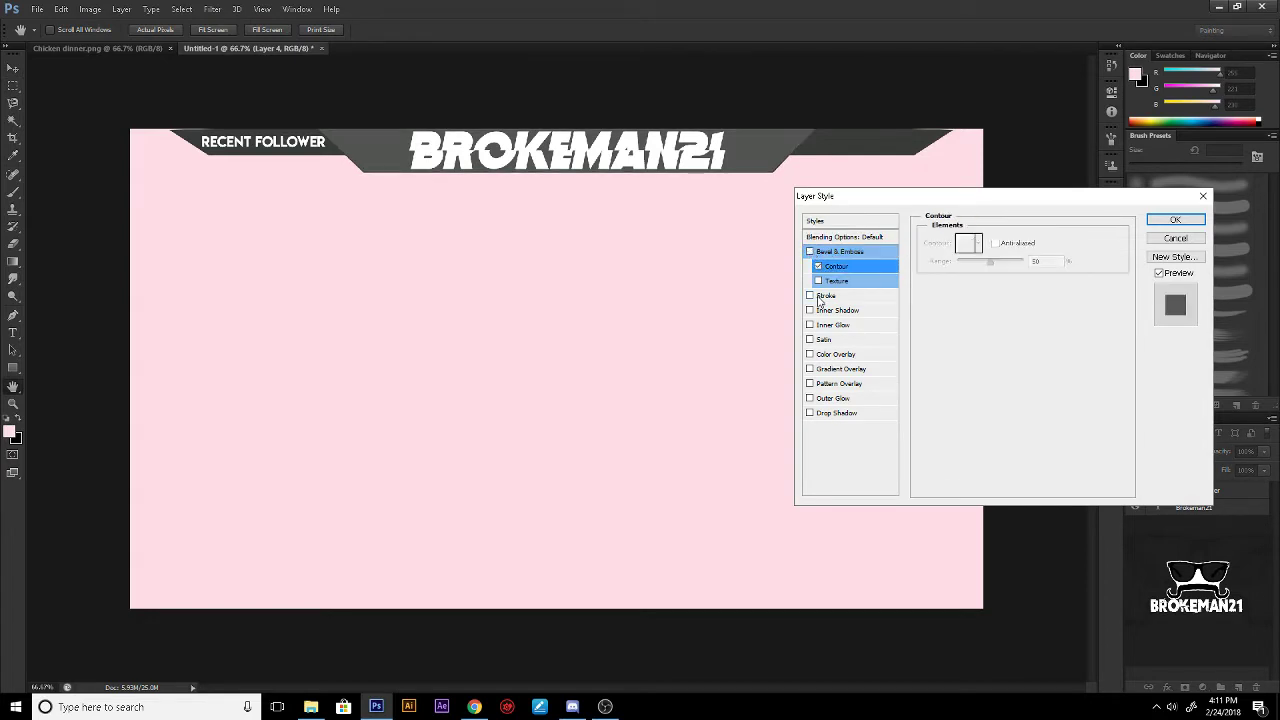
{"action": "left_click", "coordinate": [821, 297]}
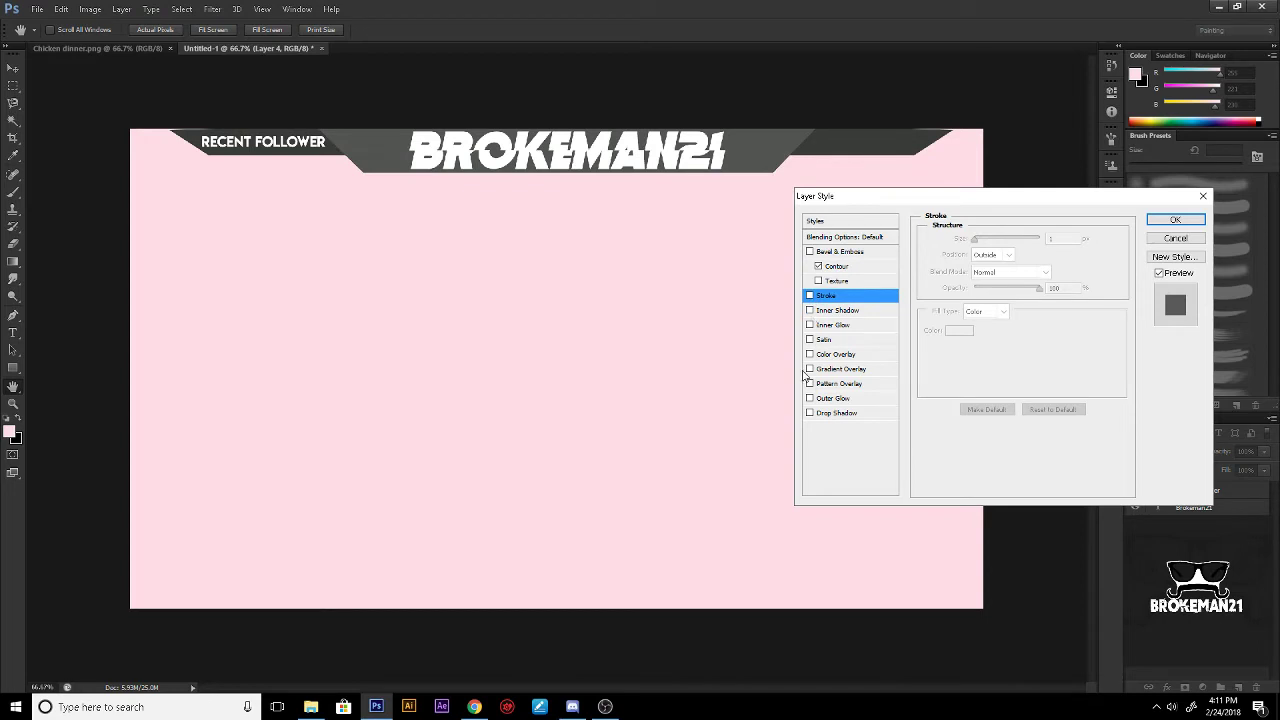
Step: Add an inner shadow with a reduced distance and an angle of about -114°
{"action": "left_click", "coordinate": [811, 311]}
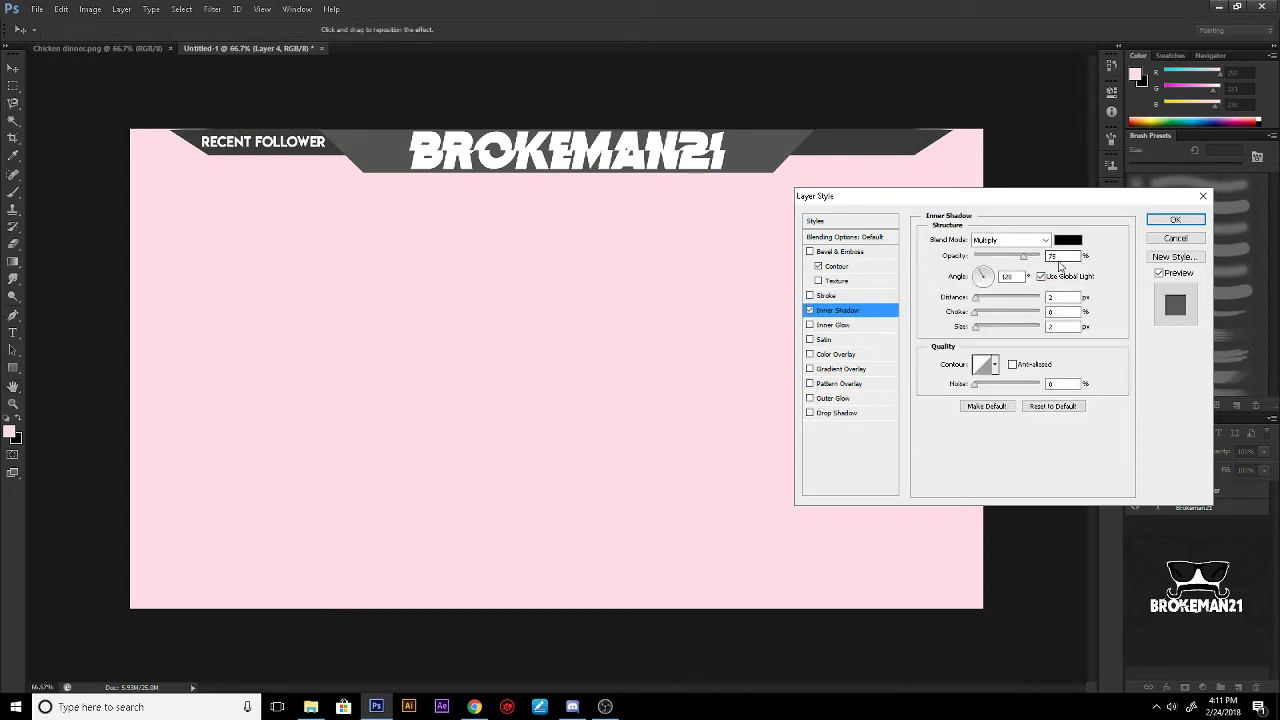
{"action": "left_click", "coordinate": [977, 301]}
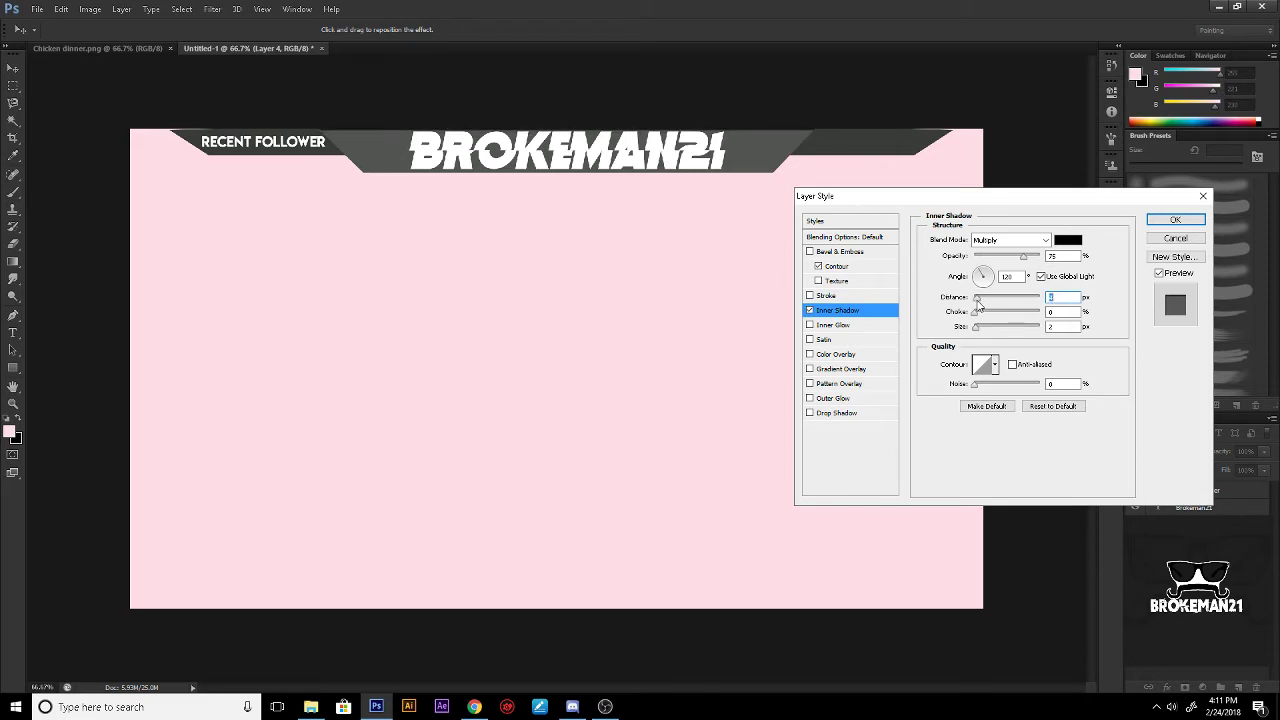
{"action": "left_click_drag", "start_coordinate": [978, 304], "coordinate": [973, 306]}
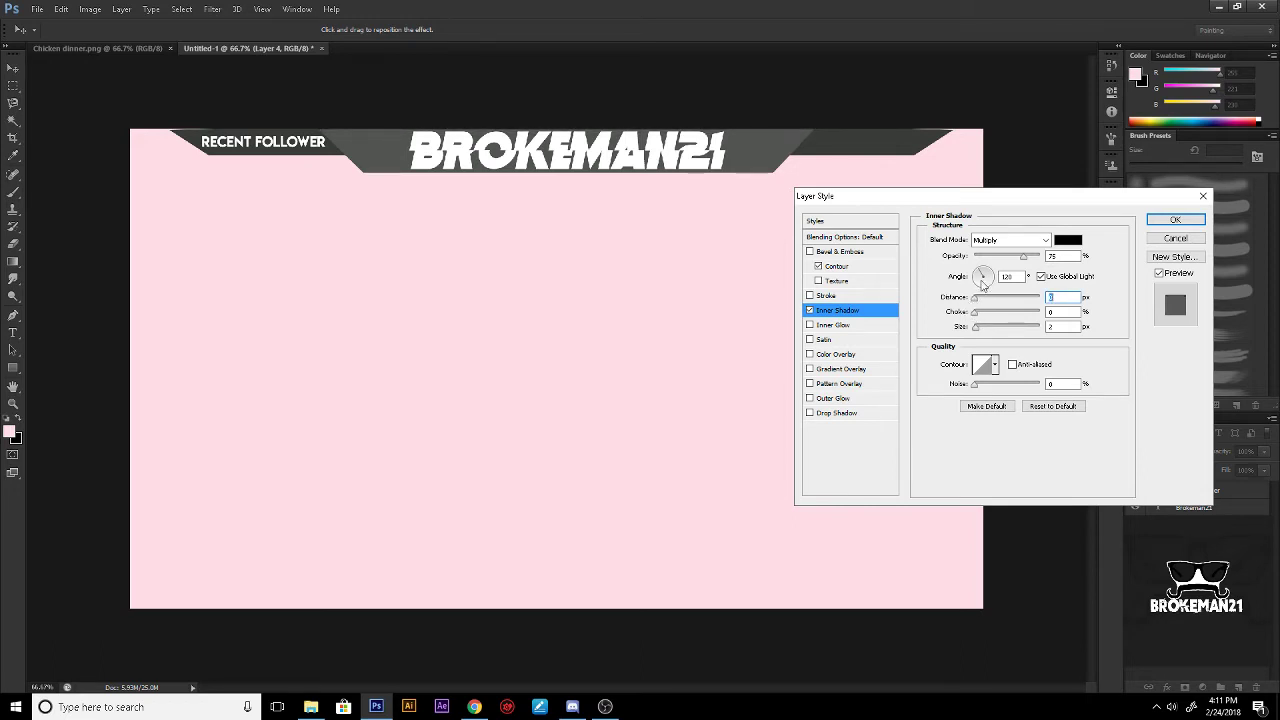
{"action": "left_click", "coordinate": [1041, 276]}
{"action": "left_click_drag", "start_coordinate": [983, 279], "coordinate": [978, 302]}
Step: Enable Bevel & Emboss with depth raised to 419% and apply the style
{"action": "left_click", "coordinate": [810, 296]}
{"action": "left_click", "coordinate": [832, 298]}
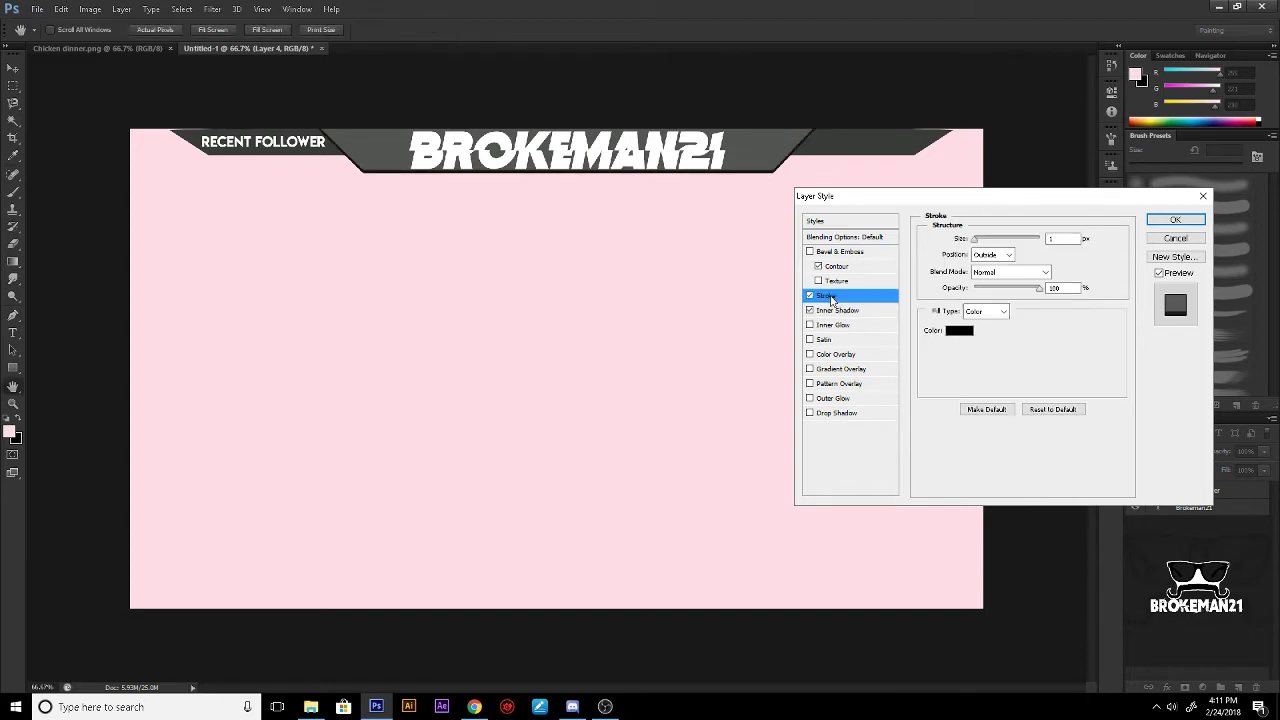
{"action": "left_click", "coordinate": [810, 296]}
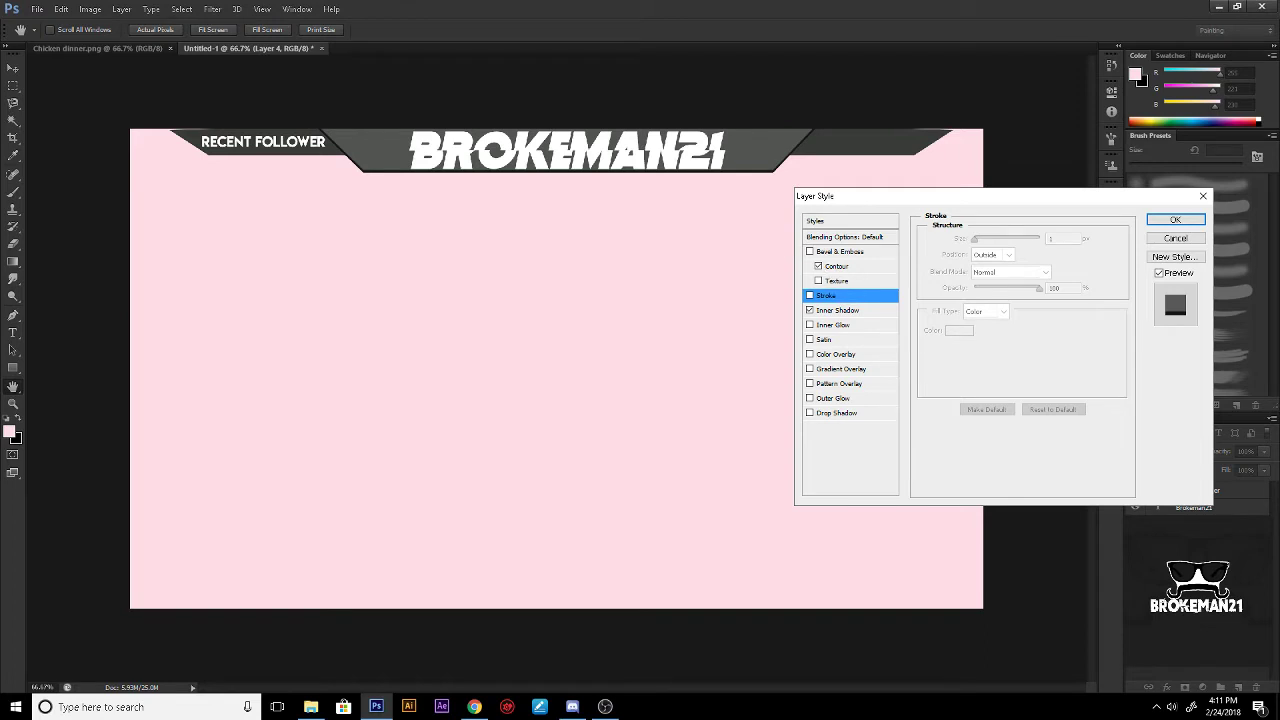
{"action": "left_click", "coordinate": [809, 252]}
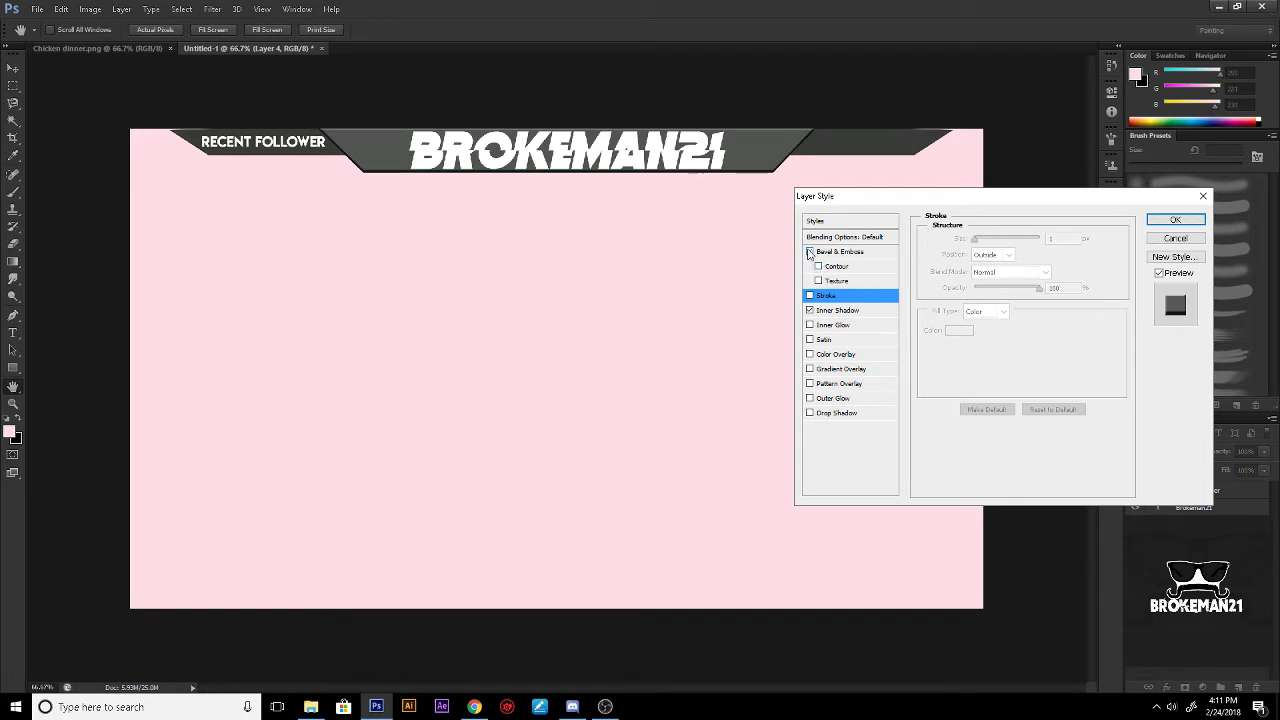
{"action": "left_click", "coordinate": [836, 252]}
{"action": "left_click_drag", "start_coordinate": [989, 275], "coordinate": [987, 311]}
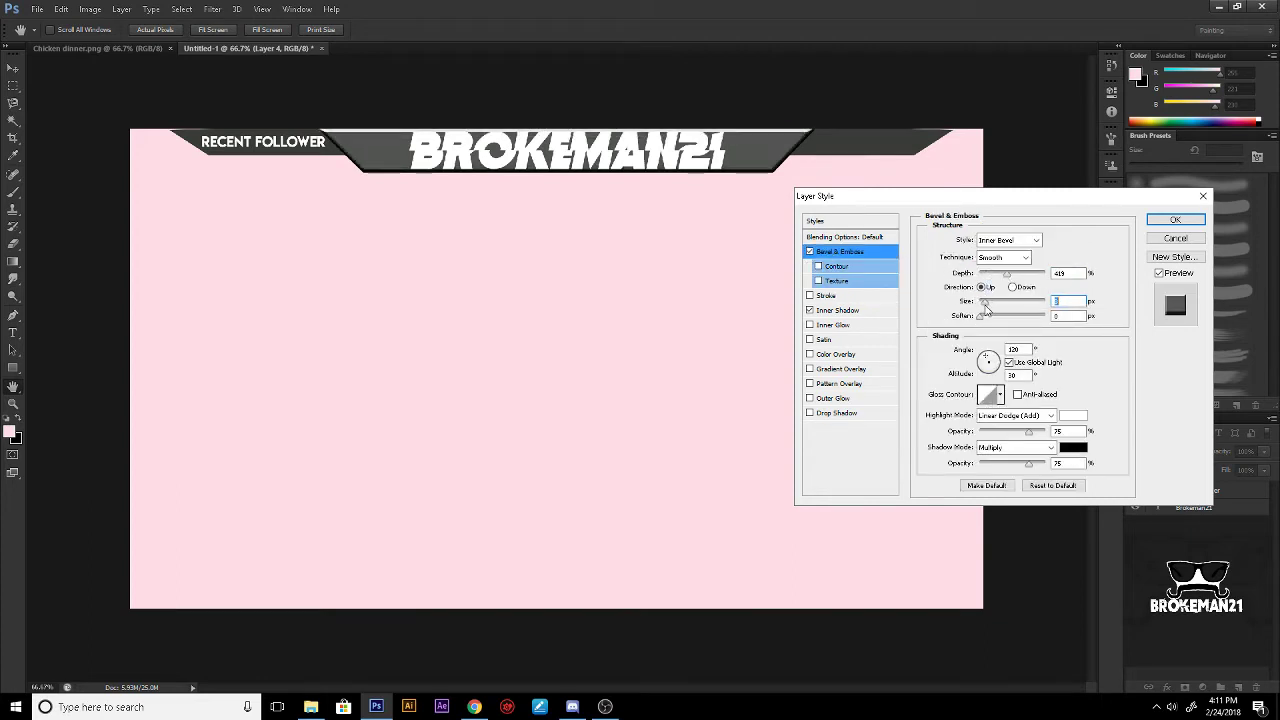
{"action": "left_click", "coordinate": [1171, 220]}
{"action": "left_click", "coordinate": [1199, 508]}
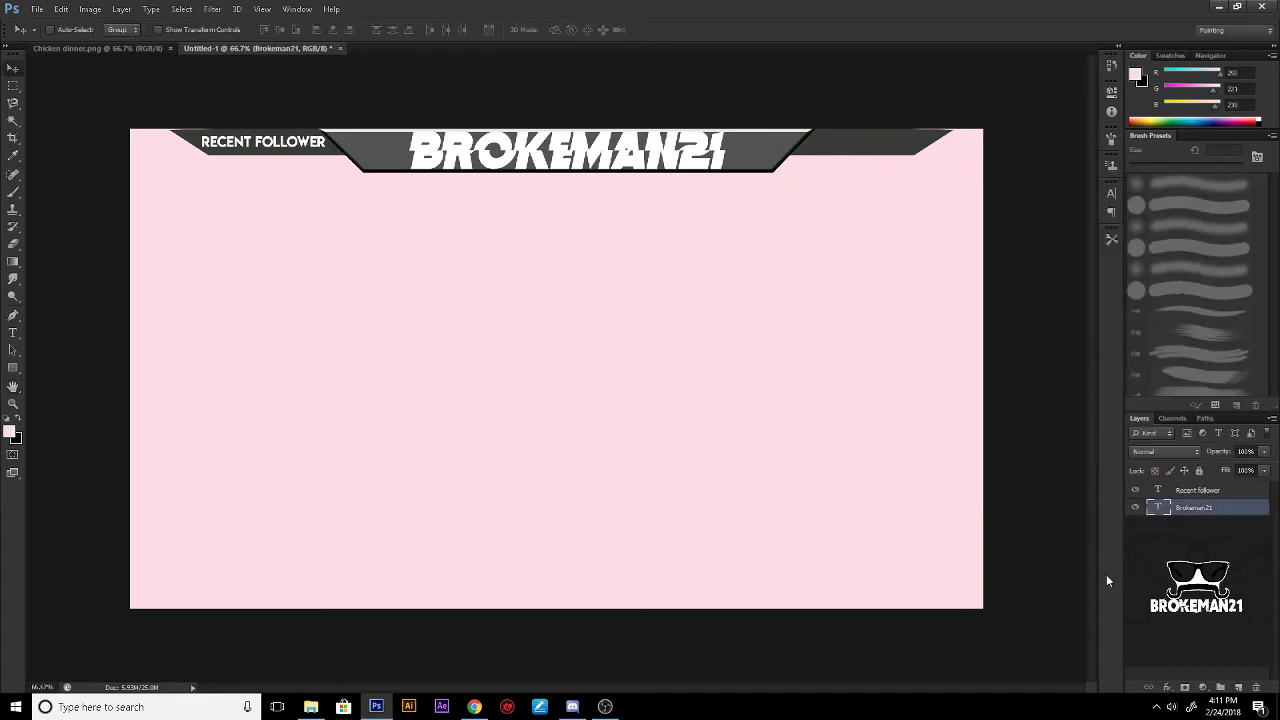
Step: Shrink BROKEMAN21 to about 88% width, reposition it, and add a new layer
{"action": "key", "text": "ctrl+t"}
{"action": "left_click_drag", "start_coordinate": [733, 124], "coordinate": [700, 131]}
{"action": "left_click_drag", "start_coordinate": [640, 160], "coordinate": [642, 166]}
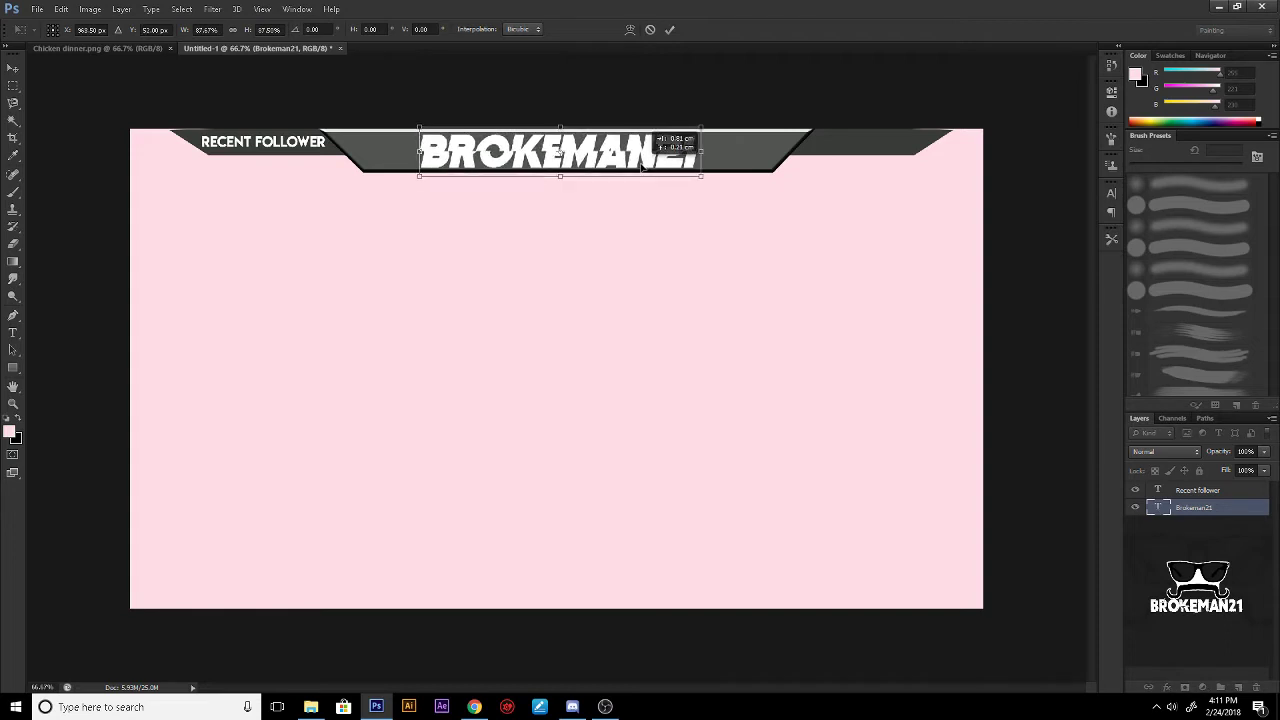
{"action": "key", "text": "Return"}
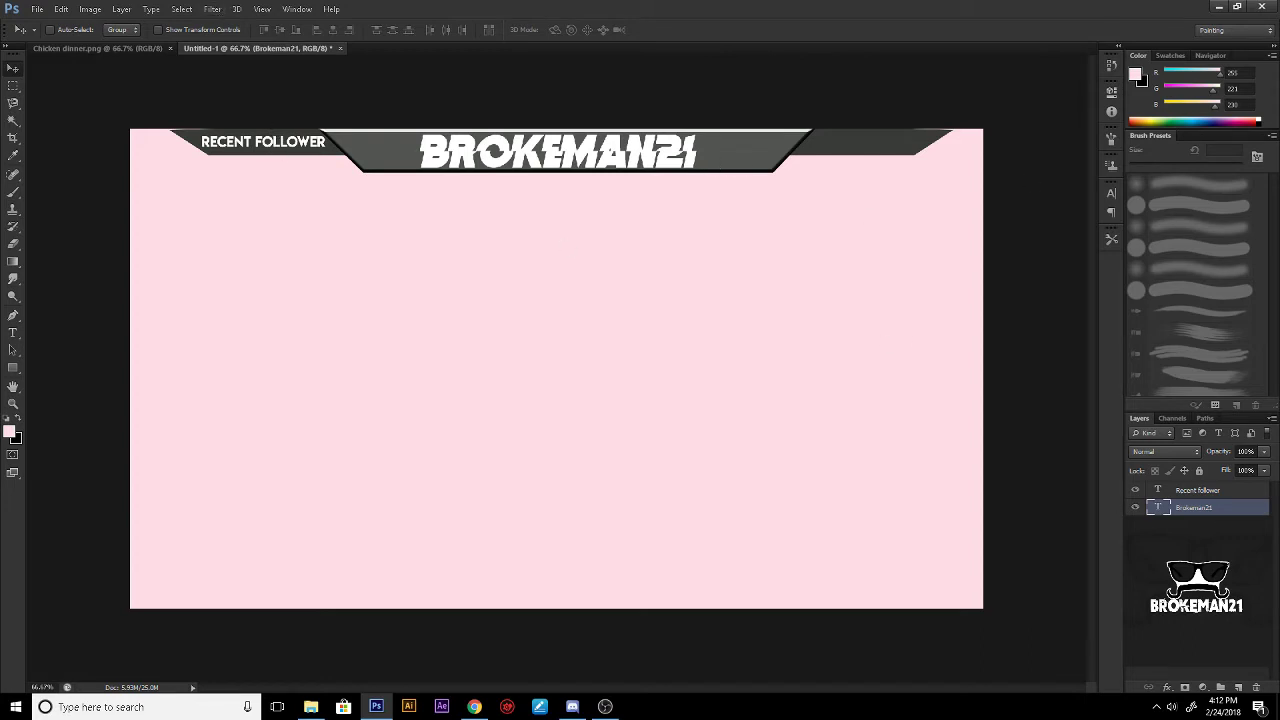
{"action": "key", "text": "alt+bracketleft"}
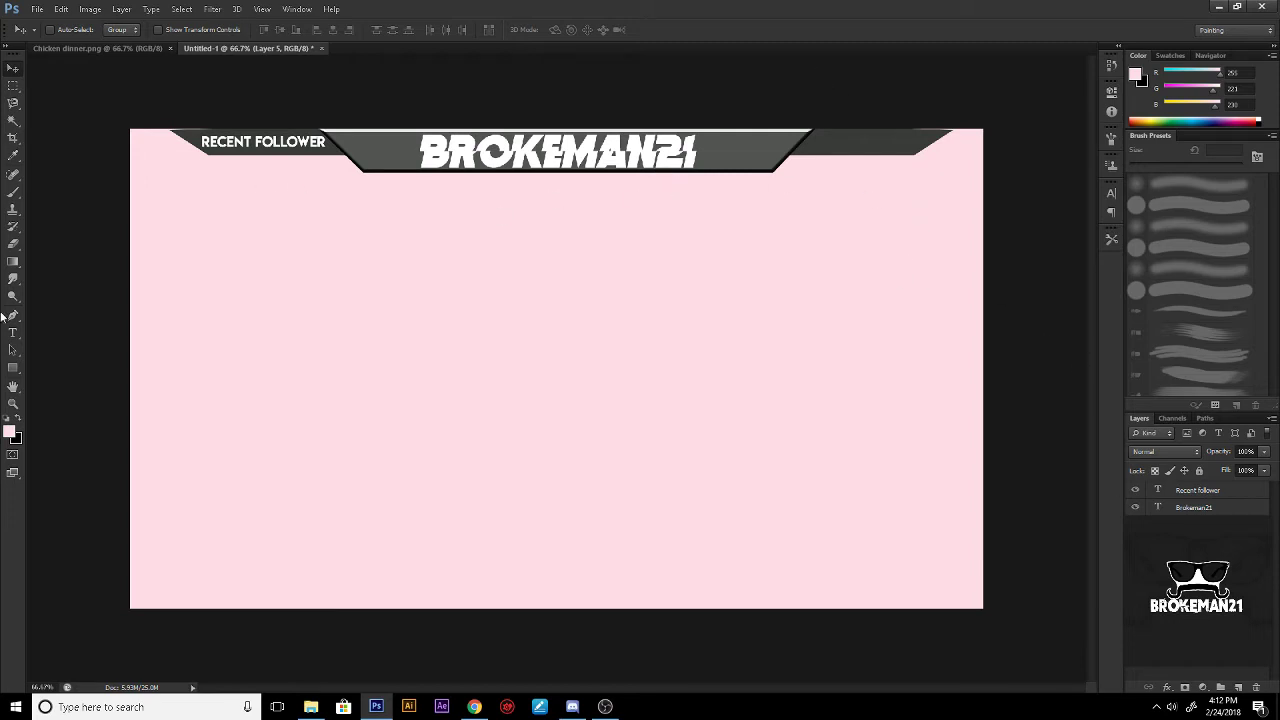
Step: Type TOP DONATION in a new text box on the canvas
{"action": "left_click", "coordinate": [13, 332]}
{"action": "left_click_drag", "start_coordinate": [517, 226], "coordinate": [857, 312]}
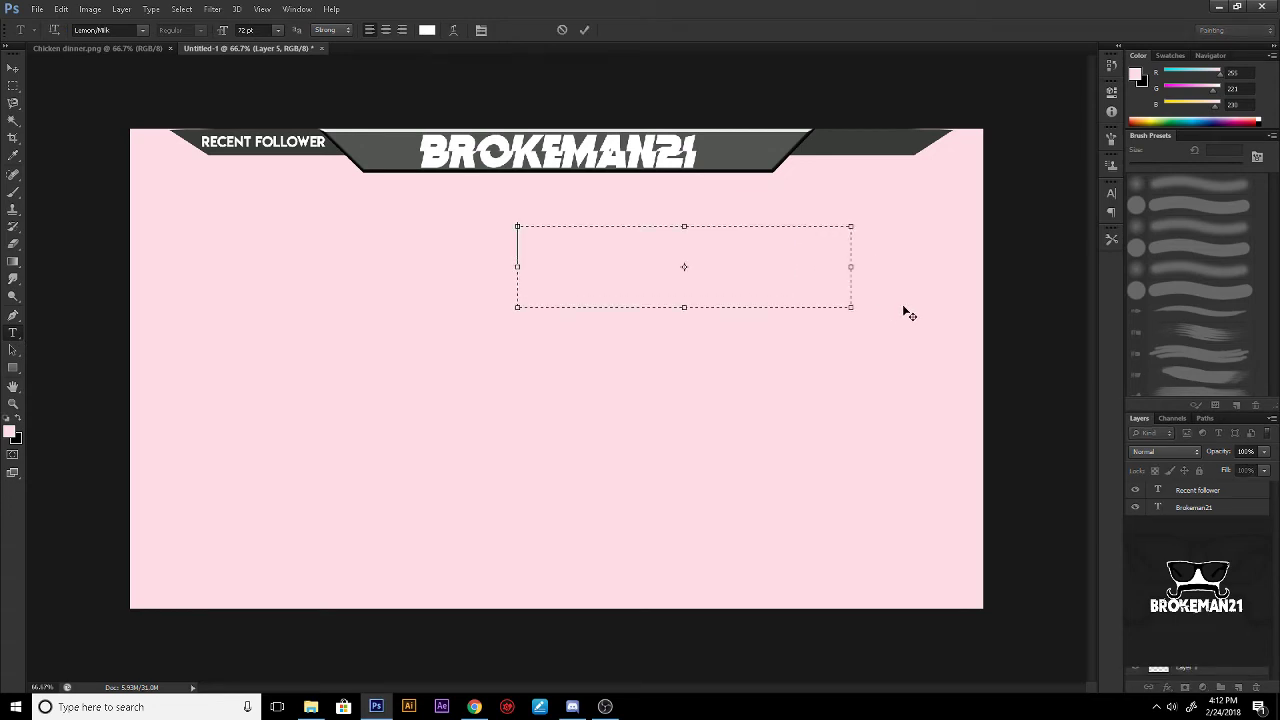
{"action": "type", "text": "TOP DONATION"}
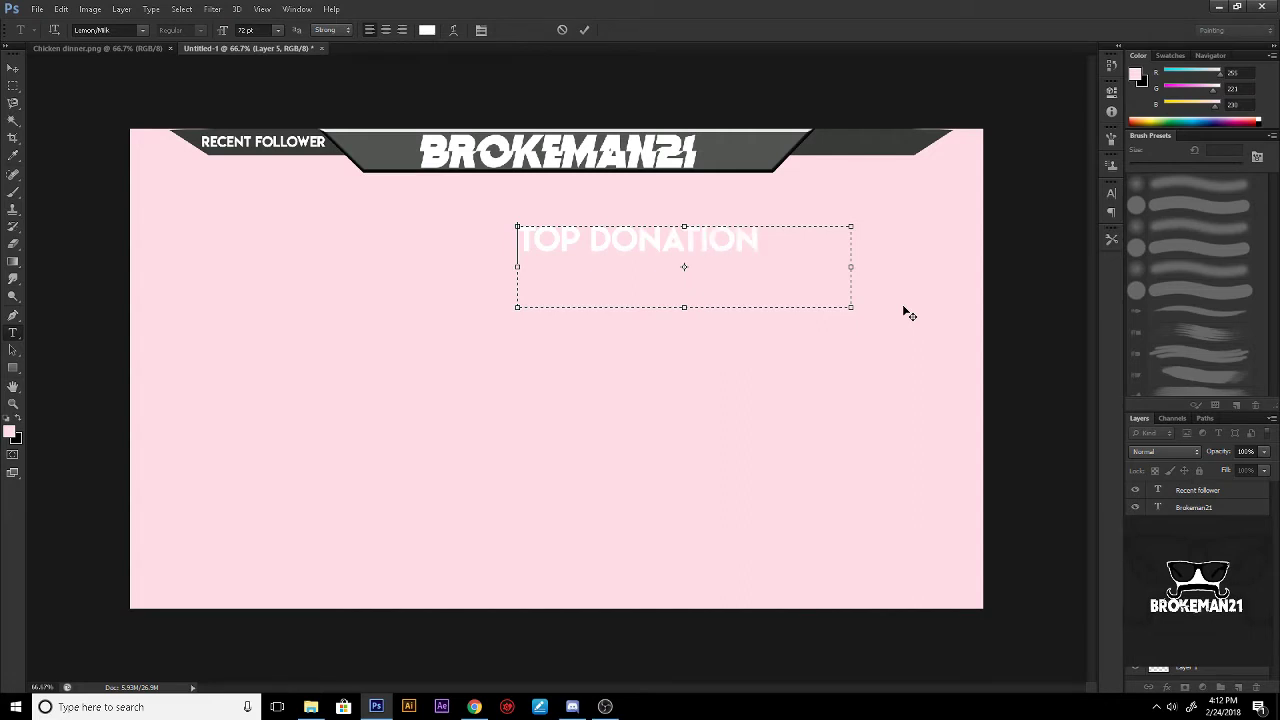
{"action": "left_click", "coordinate": [13, 67]}
Step: Scale TOP DONATION down and move it onto the header's right wing
{"action": "left_click_drag", "start_coordinate": [595, 241], "coordinate": [511, 297]}
{"action": "key", "text": "ctrl+t"}
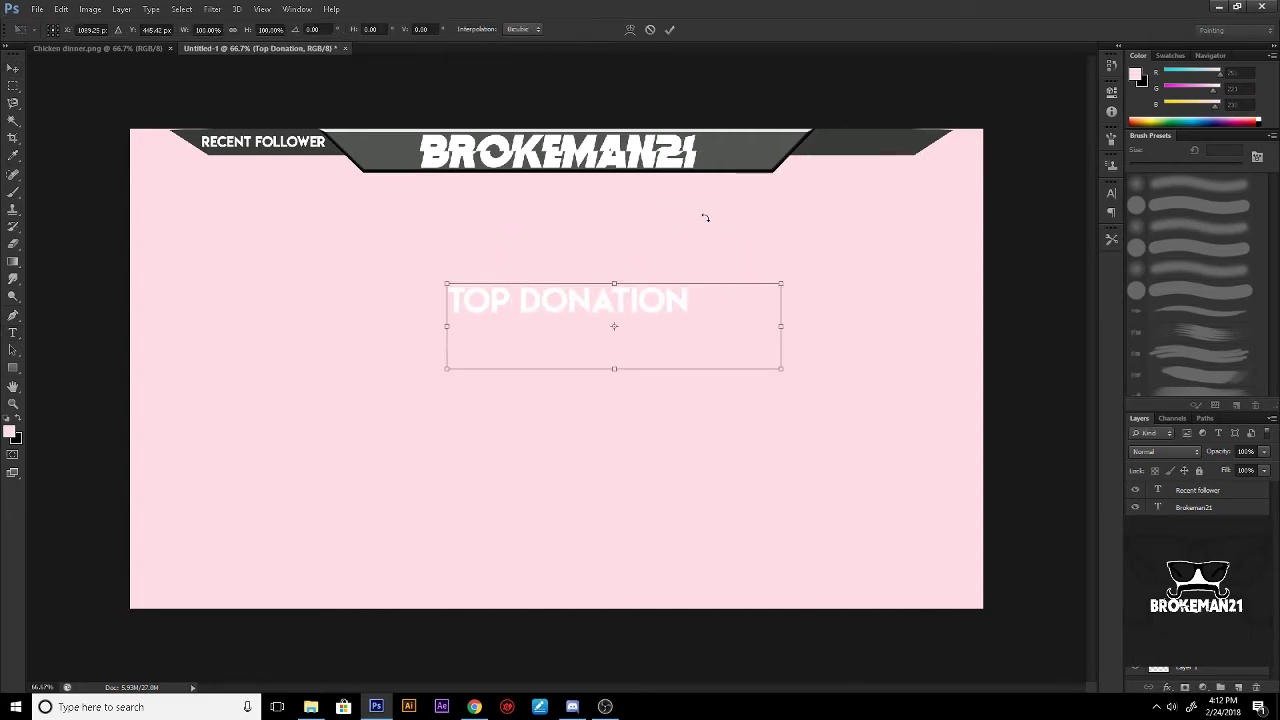
{"action": "left_click_drag", "start_coordinate": [770, 297], "coordinate": [884, 198]}
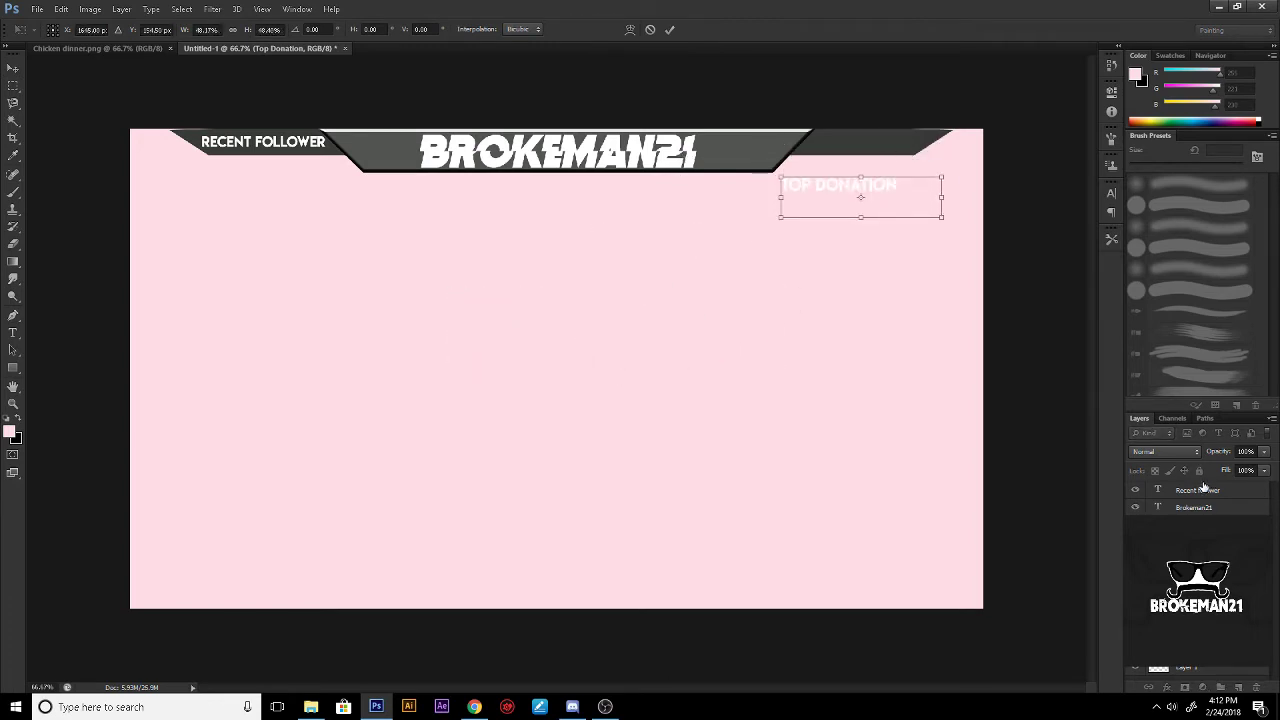
{"action": "key", "text": "Return"}
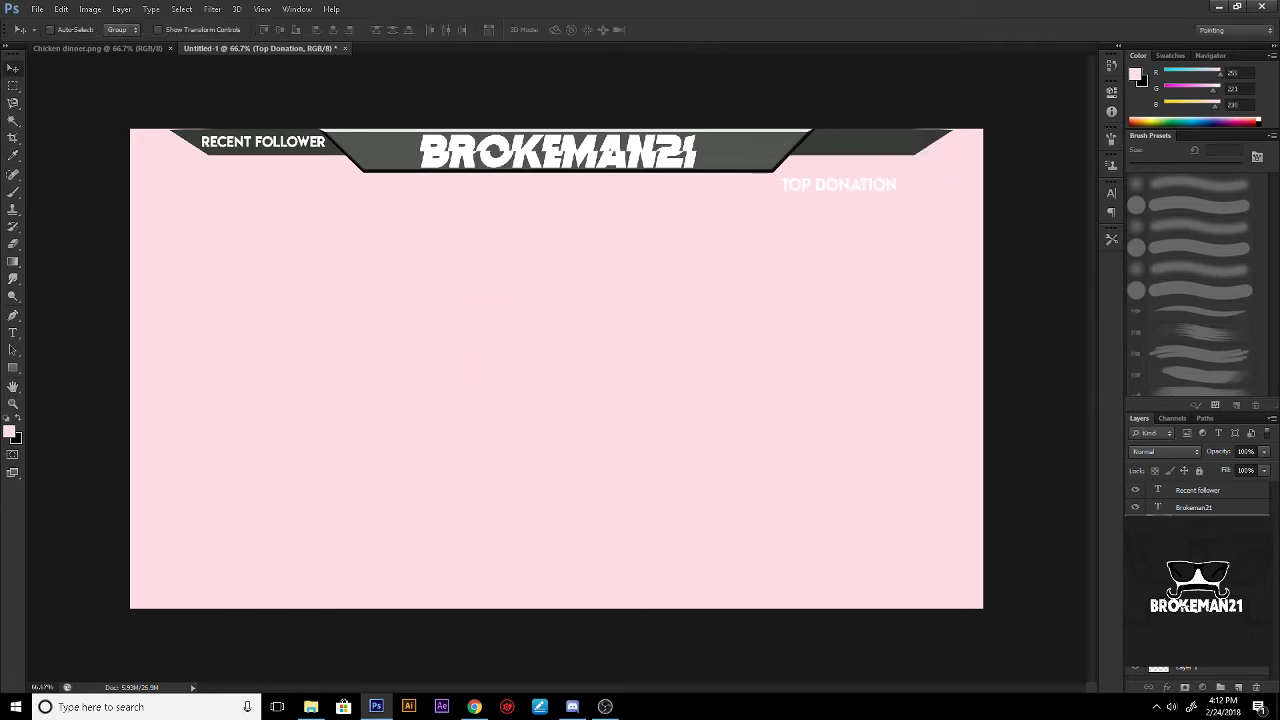
{"action": "left_click_drag", "start_coordinate": [907, 190], "coordinate": [928, 153]}
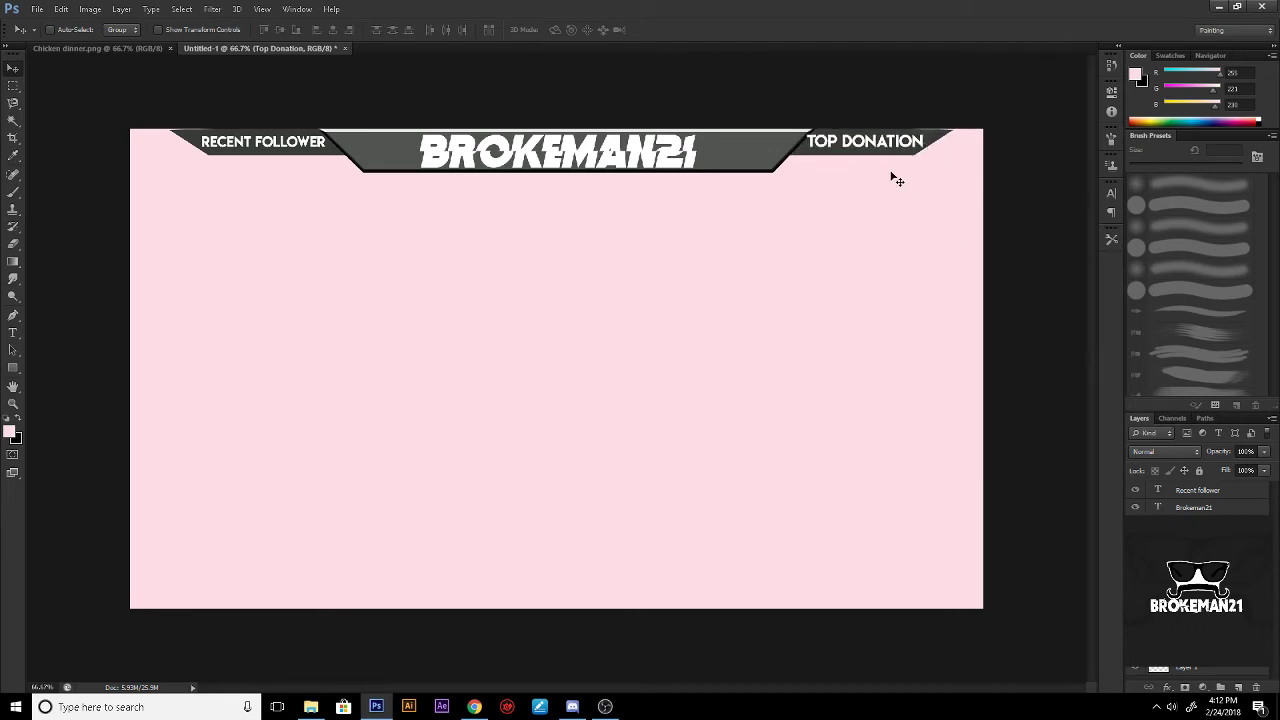
{"action": "key", "text": "ctrl+t"}
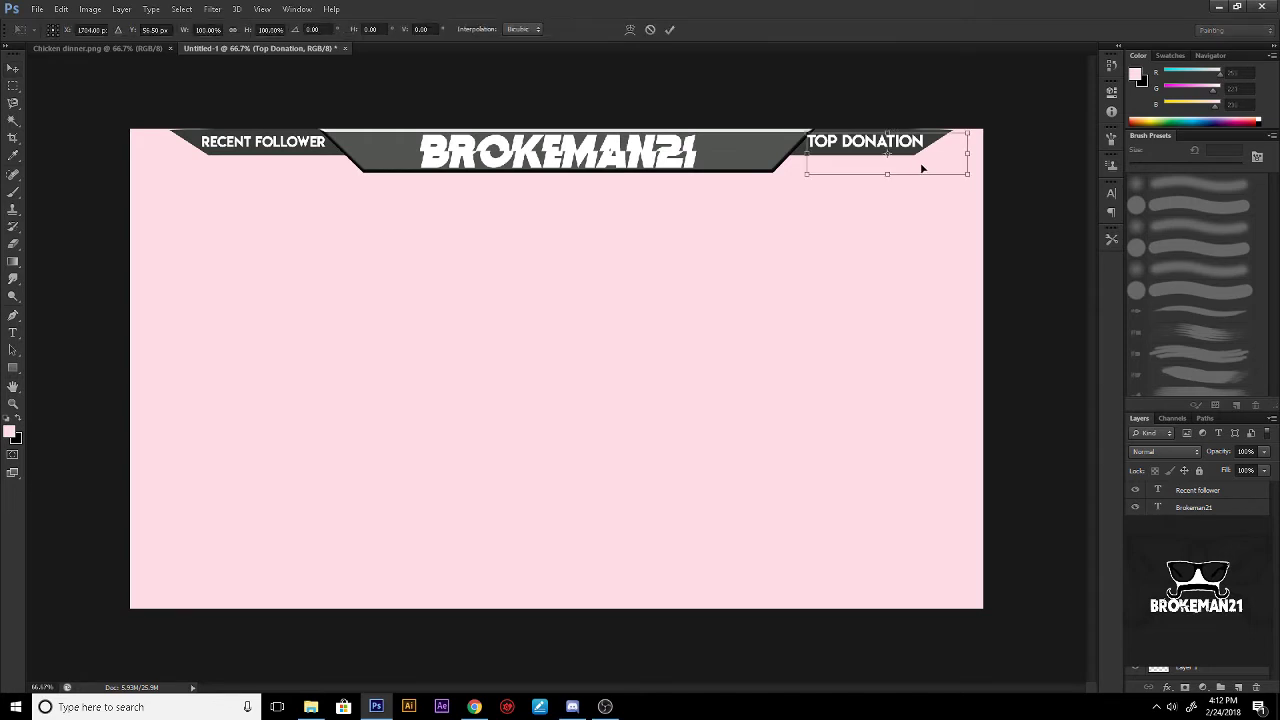
{"action": "mouse_move", "coordinate": [970, 133]}
{"action": "left_mouse_down"}
{"action": "mouse_move", "coordinate": [985, 116]}
{"action": "mouse_move", "coordinate": [961, 138]}
{"action": "left_mouse_up"}
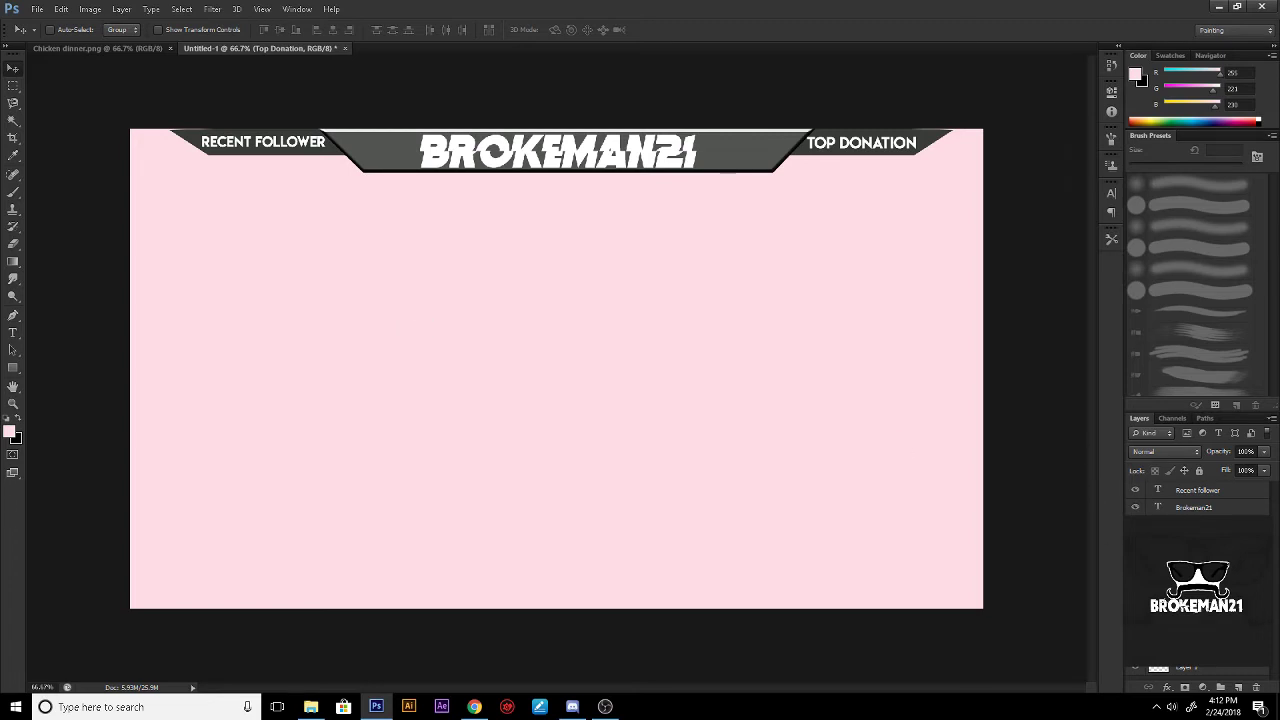
{"action": "left_click", "coordinate": [1201, 492]}
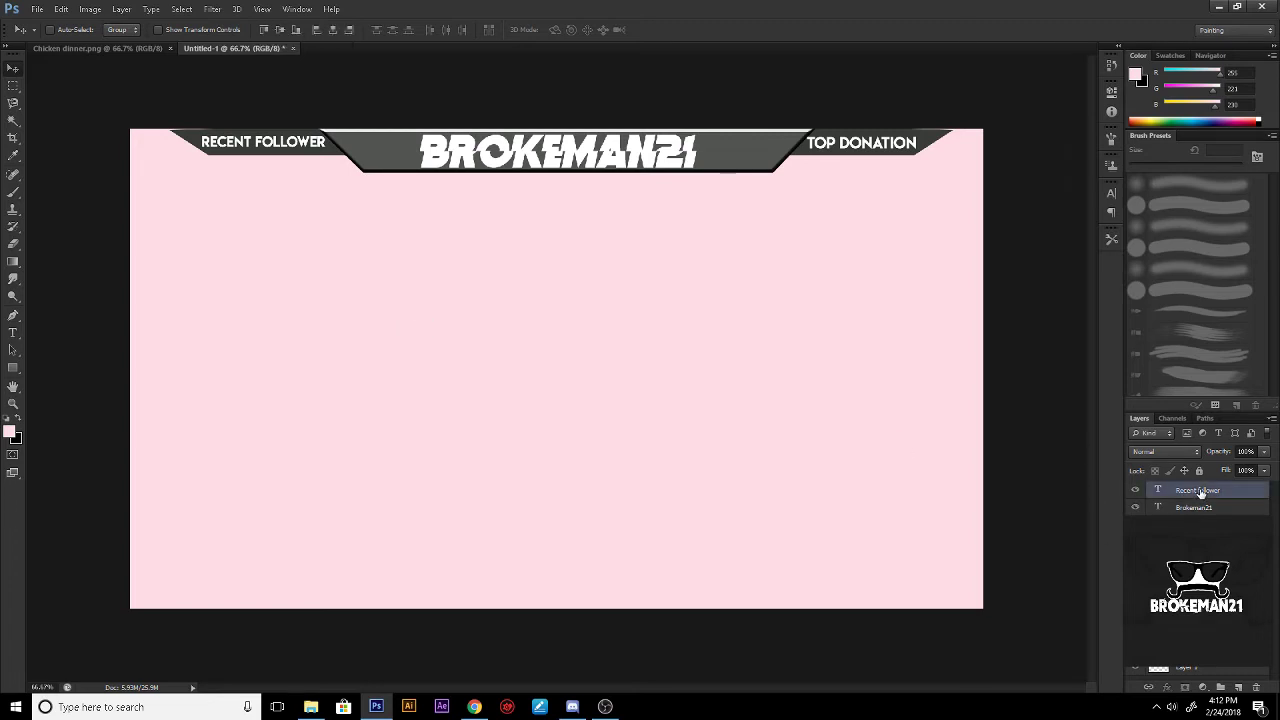
{"action": "left_click", "coordinate": [1194, 507], "text": "shift"}
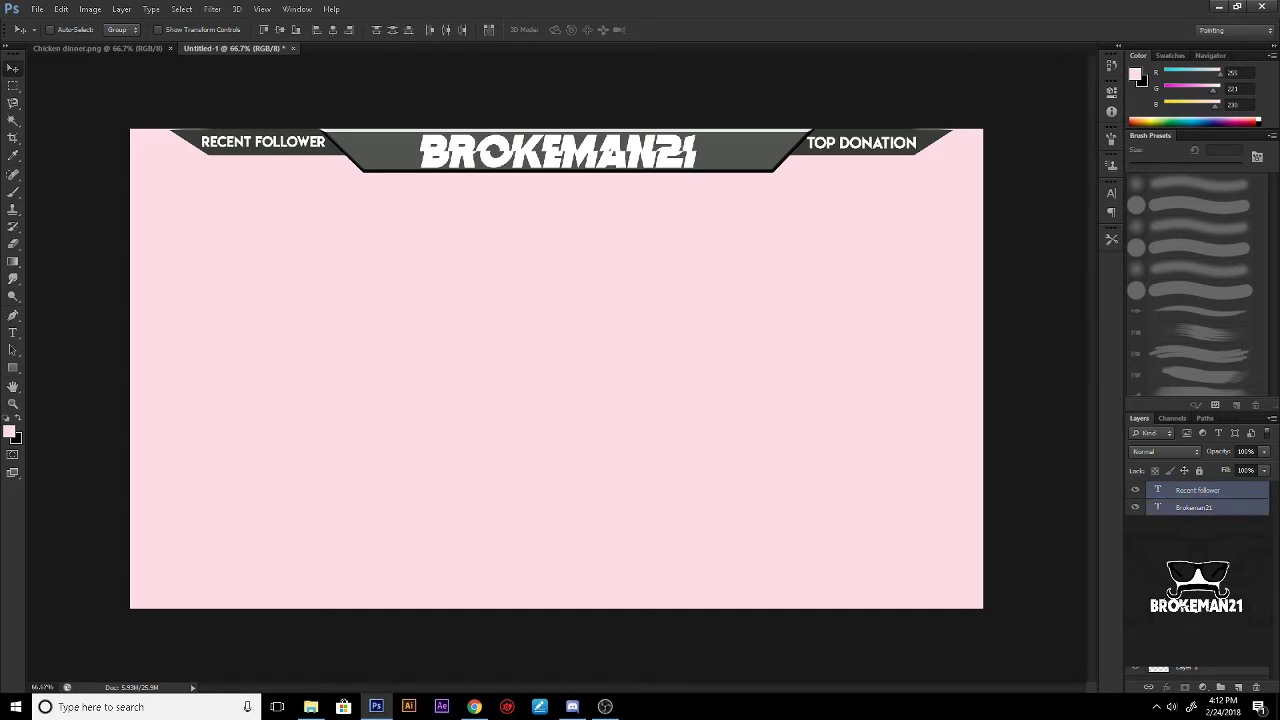
{"action": "key", "text": "ctrl+e"}
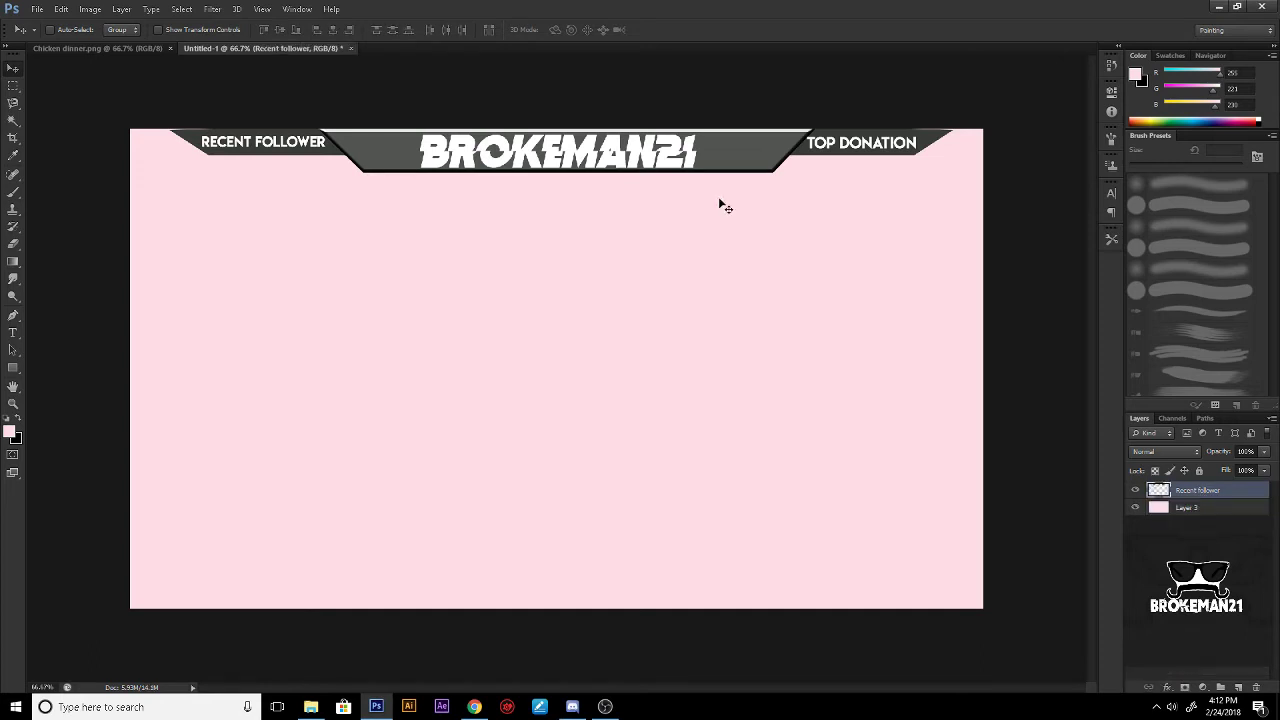
Step: Scale the merged banner to about 78% and centre it at the top, with rulers shown
{"action": "key", "text": "ctrl+t"}
{"action": "key", "text": "ctrl+r"}
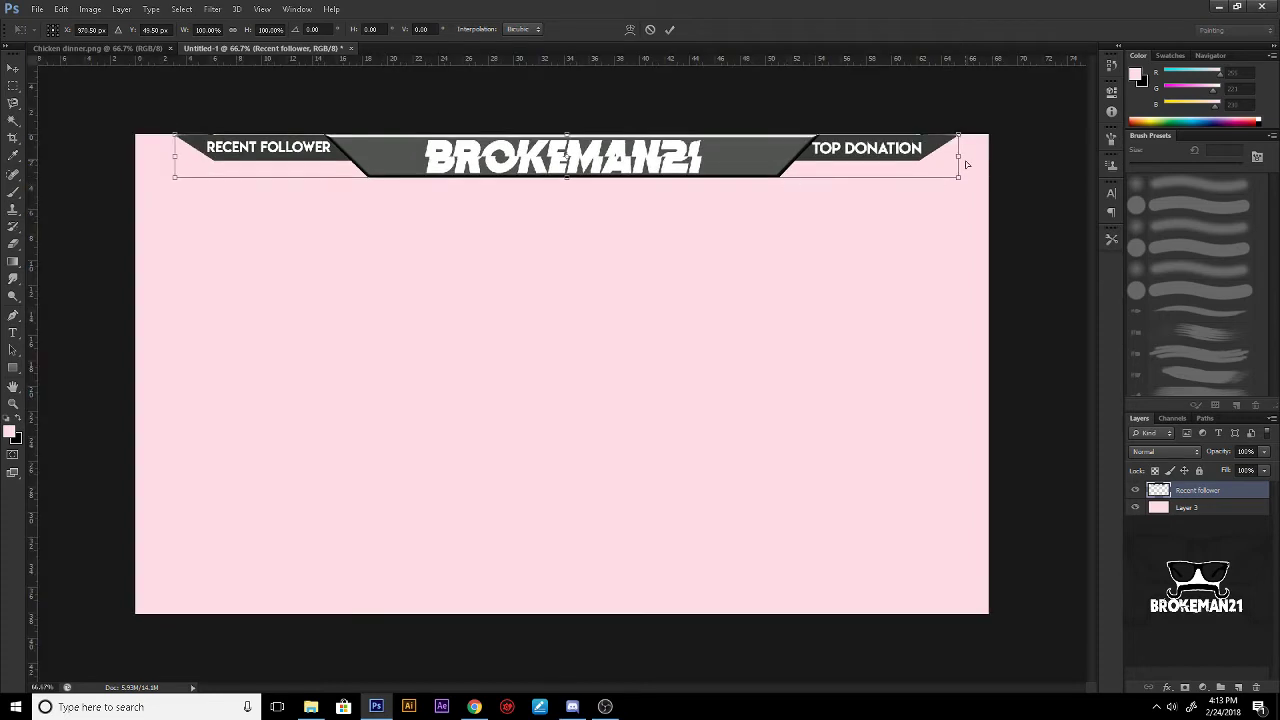
{"action": "left_click_drag", "start_coordinate": [957, 179], "coordinate": [786, 172]}
{"action": "left_click_drag", "start_coordinate": [611, 160], "coordinate": [703, 172]}
{"action": "key", "text": "Return"}
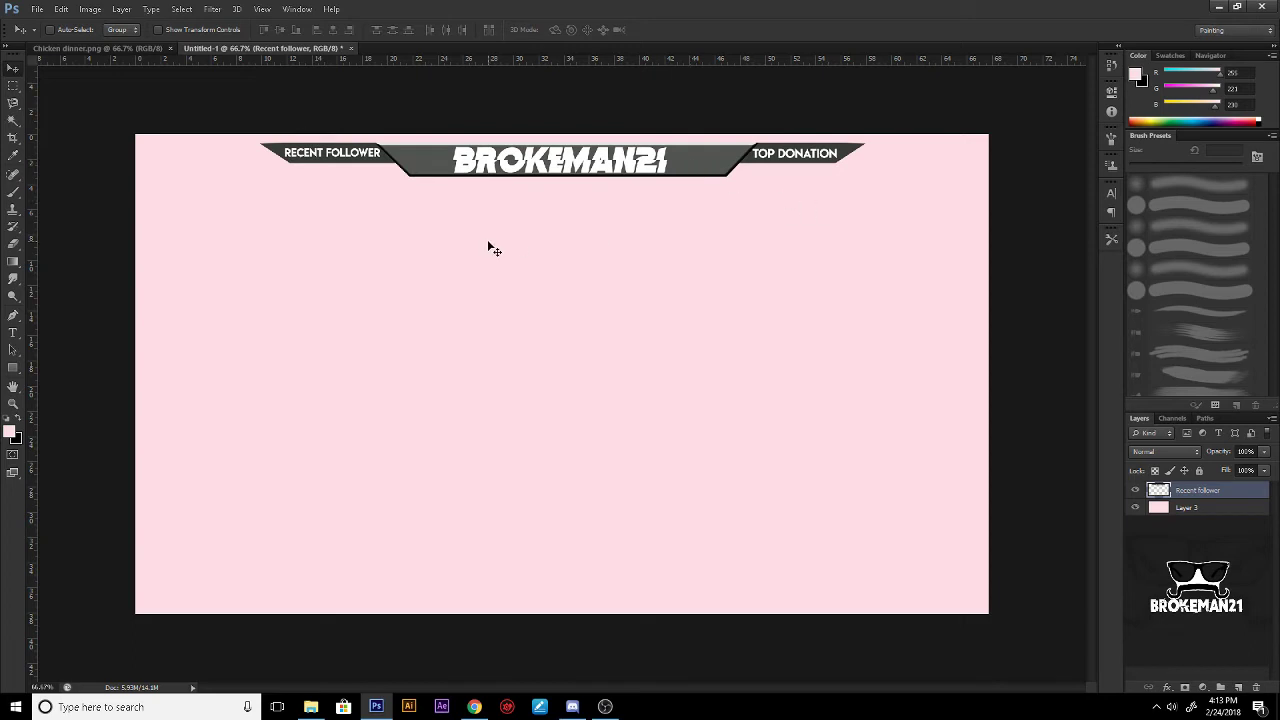
Step: Select Layer 3 and draw a text box across the banner
{"action": "key", "text": "alt+bracketleft"}
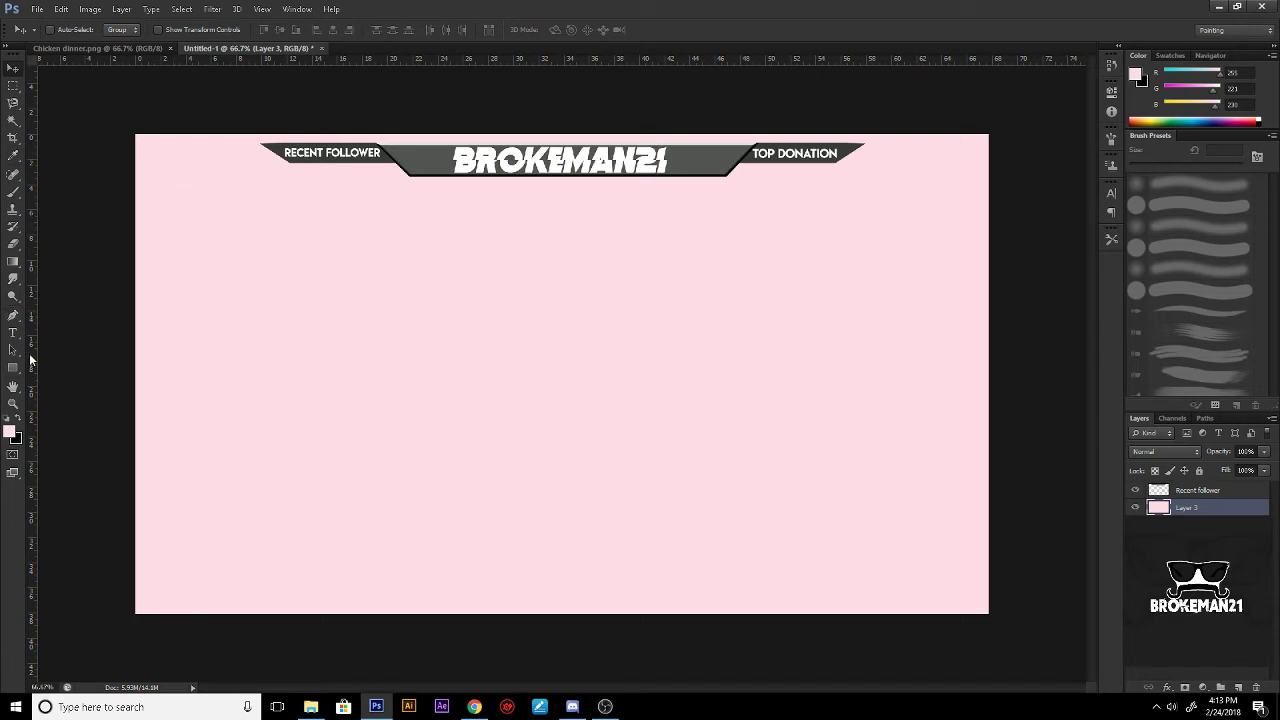
{"action": "left_click", "coordinate": [13, 332]}
{"action": "left_click_drag", "start_coordinate": [260, 152], "coordinate": [865, 184]}
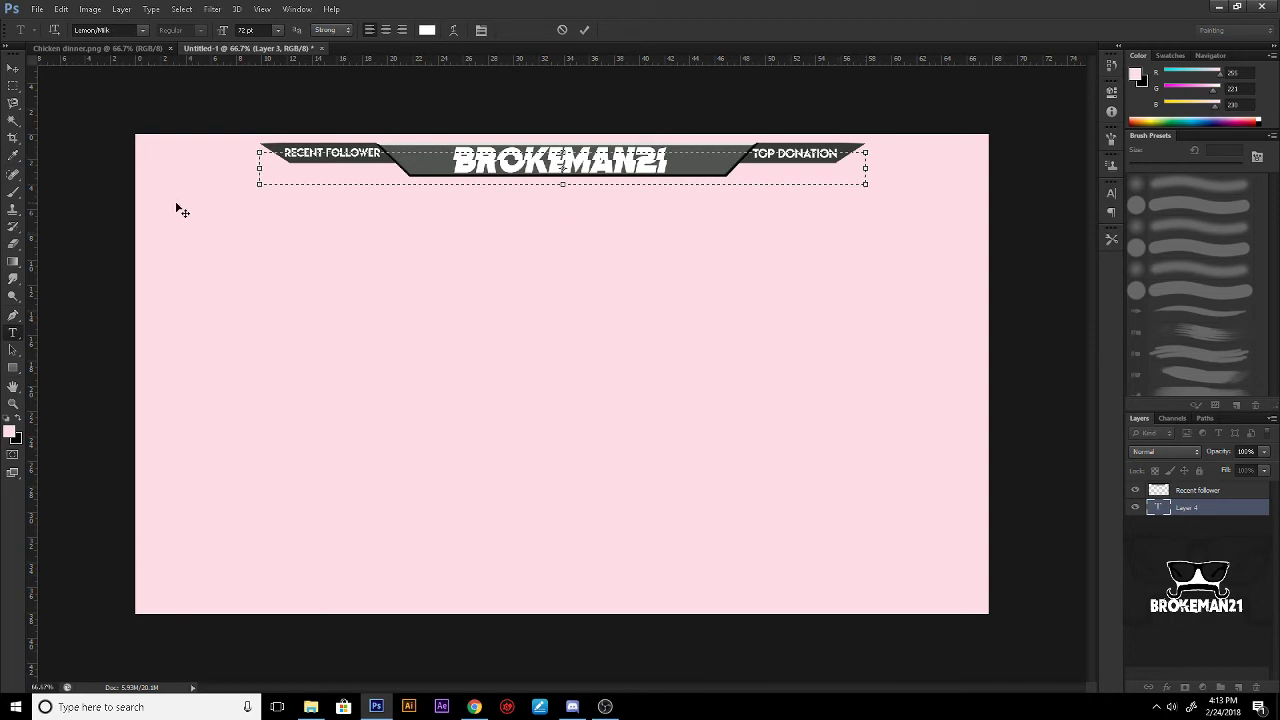
Step: Switch to the Chicken dinner.png screenshot document
{"action": "left_click", "coordinate": [140, 48]}
{"action": "left_click", "coordinate": [222, 47]}
{"action": "left_click", "coordinate": [150, 48]}
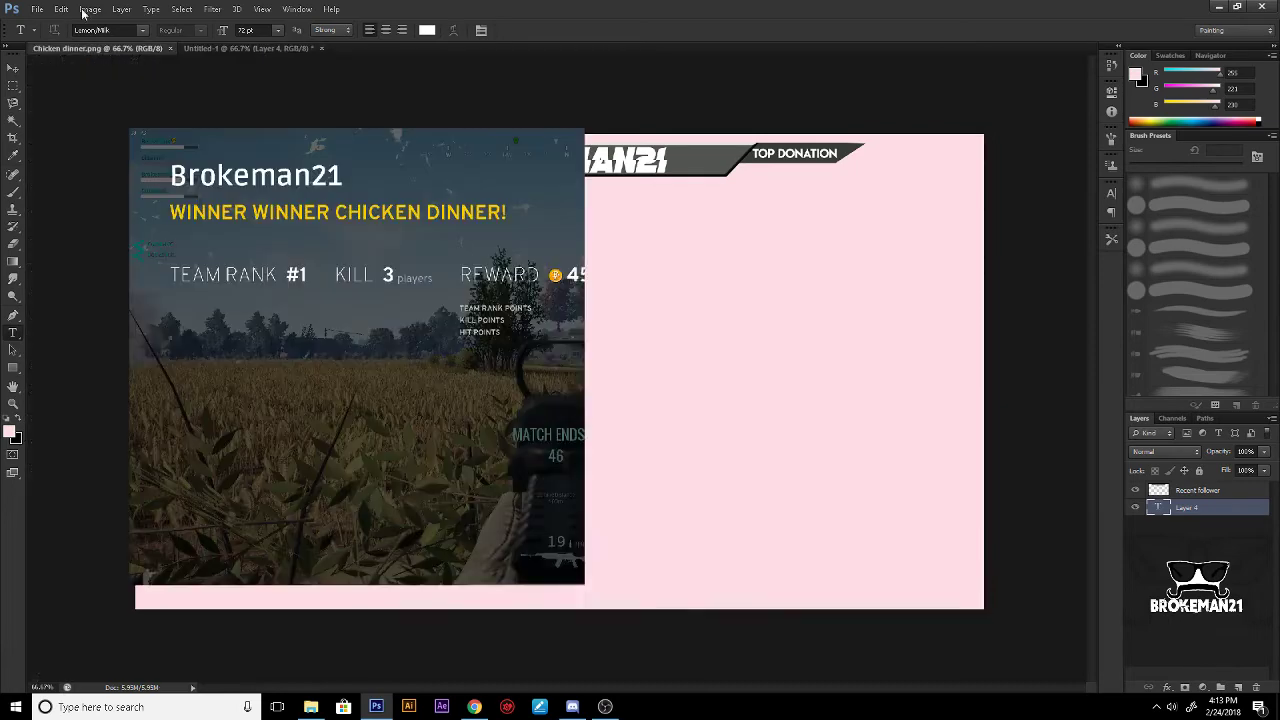
Step: Browse the Overlay samples folder in the Open dialog, then cancel without opening a file
{"action": "left_click", "coordinate": [36, 9]}
{"action": "left_click", "coordinate": [96, 37]}
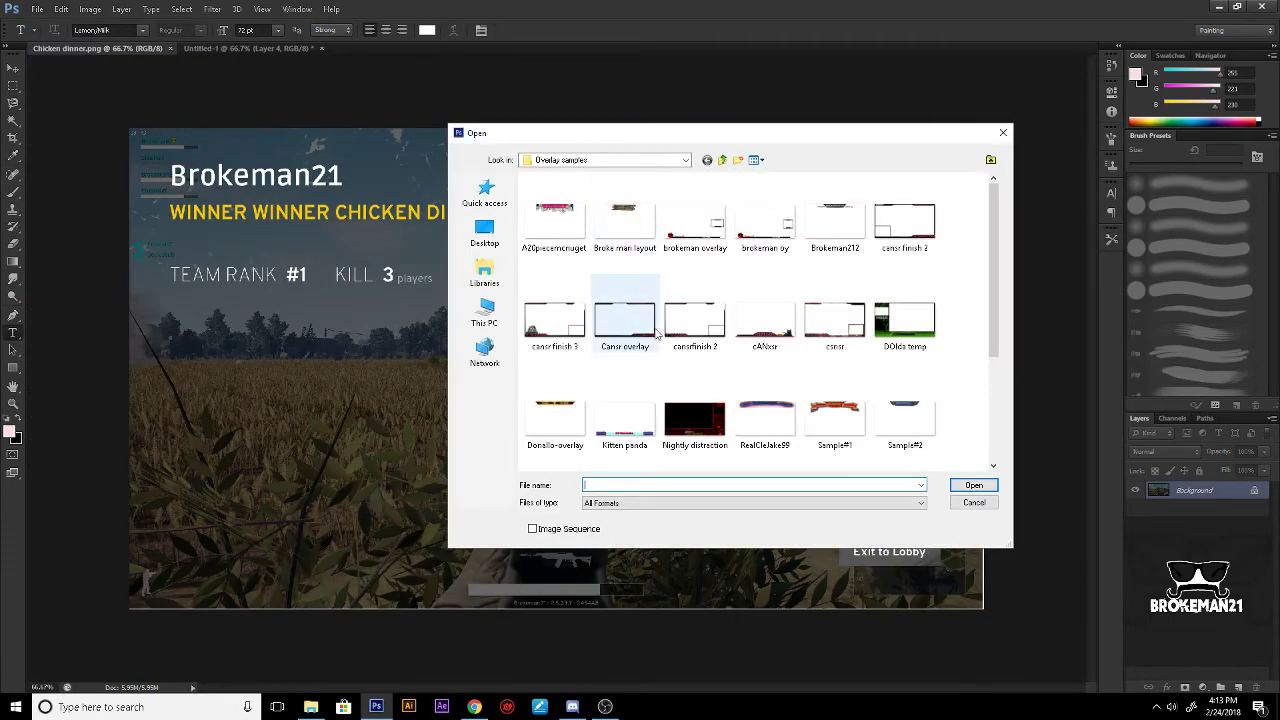
{"action": "scroll", "coordinate": [668, 353], "scroll_direction": "down", "scroll_amount": 5}
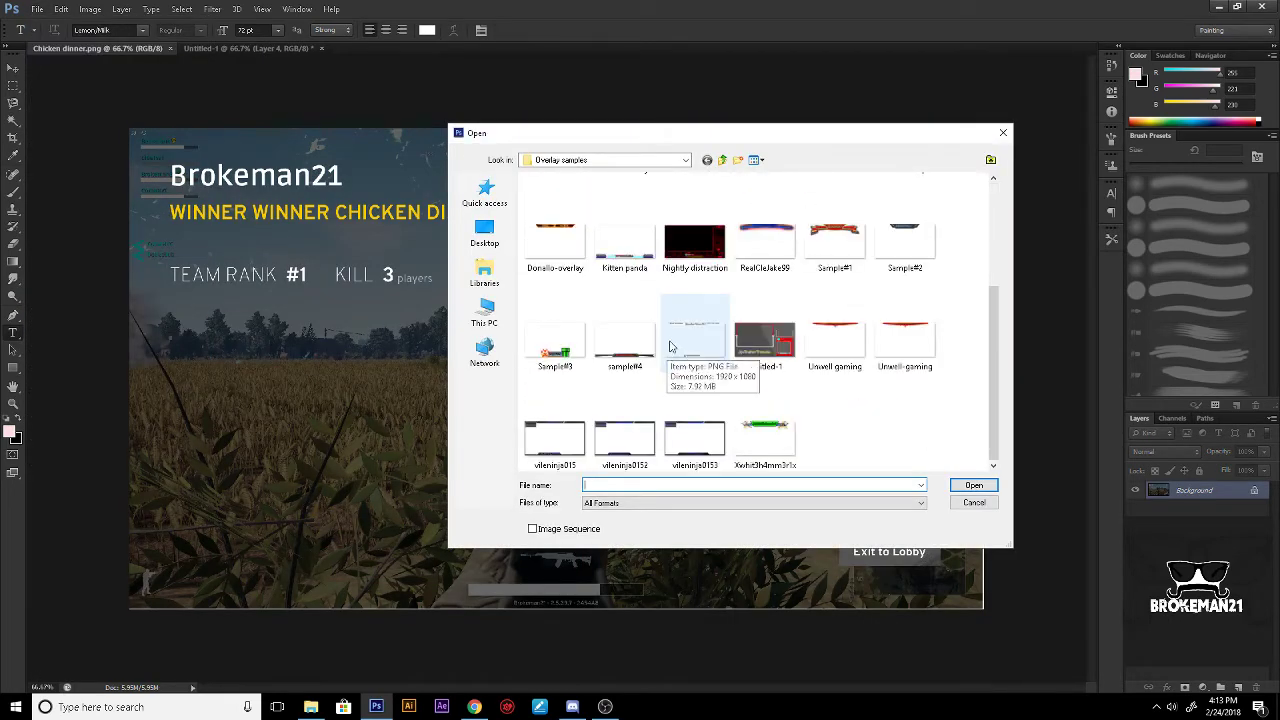
{"action": "scroll", "coordinate": [683, 313], "scroll_direction": "up", "scroll_amount": 3}
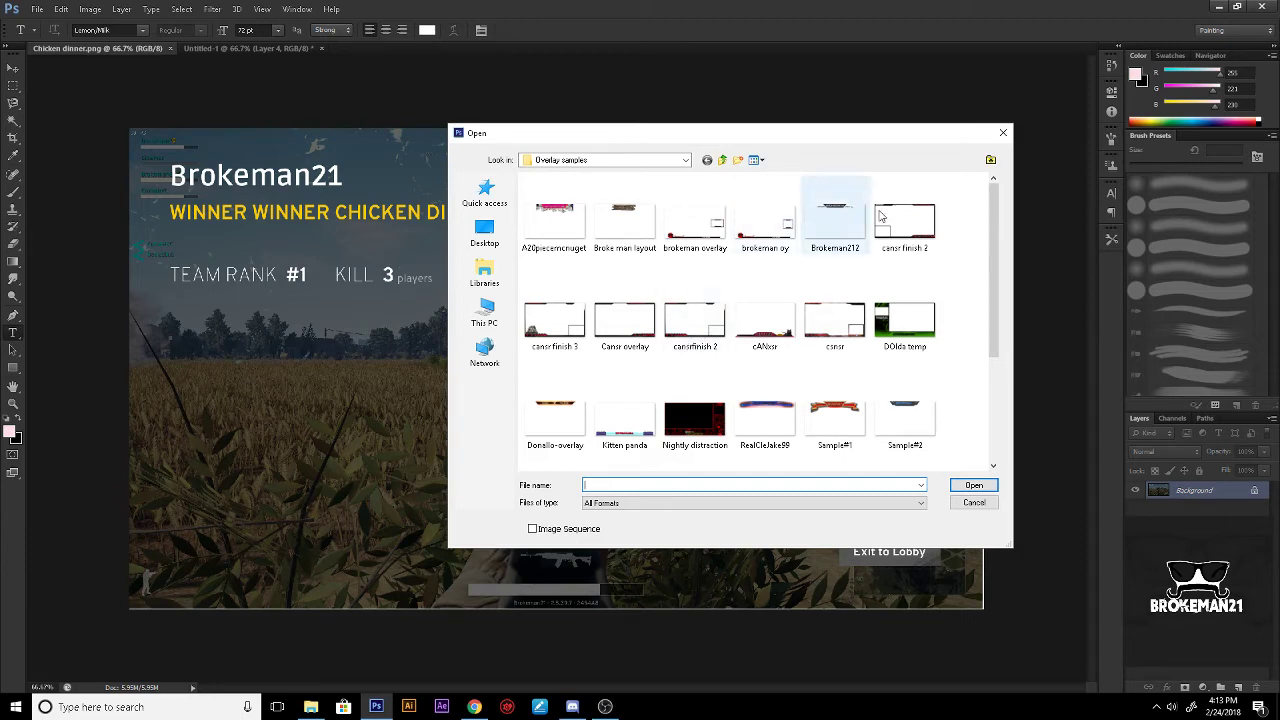
{"action": "left_click_drag", "start_coordinate": [997, 276], "coordinate": [988, 247]}
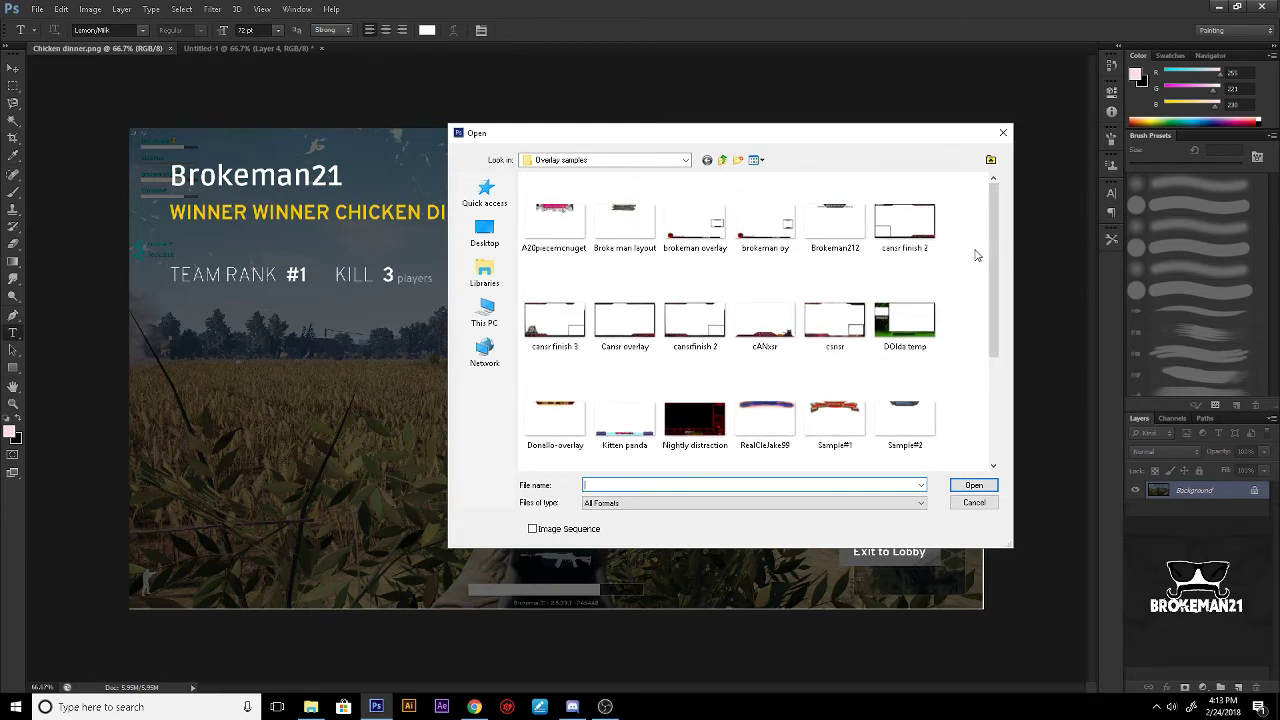
{"action": "scroll", "coordinate": [965, 300], "scroll_direction": "down", "scroll_amount": 2}
{"action": "scroll", "coordinate": [973, 319], "scroll_direction": "up", "scroll_amount": 2}
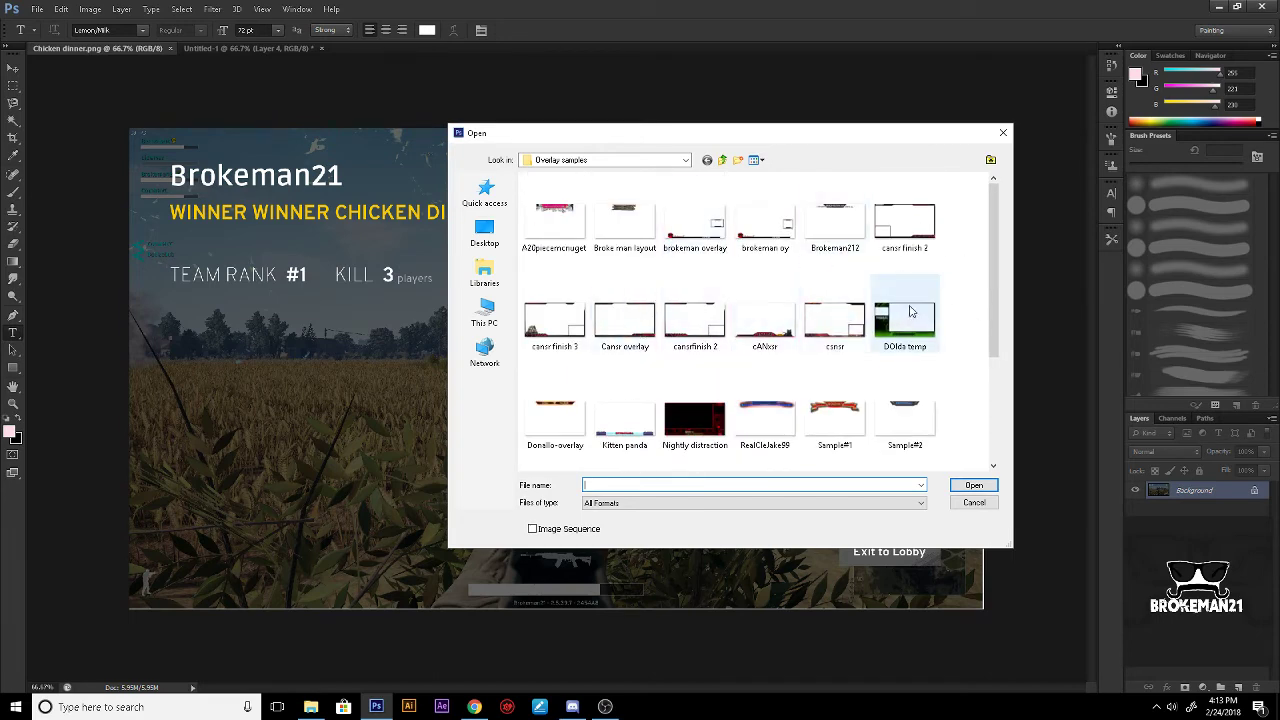
{"action": "scroll", "coordinate": [1004, 279], "scroll_direction": "down", "scroll_amount": 1}
{"action": "scroll", "coordinate": [960, 290], "scroll_direction": "up", "scroll_amount": 1}
{"action": "scroll", "coordinate": [910, 310], "scroll_direction": "down", "scroll_amount": 3}
{"action": "scroll", "coordinate": [920, 330], "scroll_direction": "up", "scroll_amount": 3}
{"action": "scroll", "coordinate": [948, 373], "scroll_direction": "down", "scroll_amount": 3}
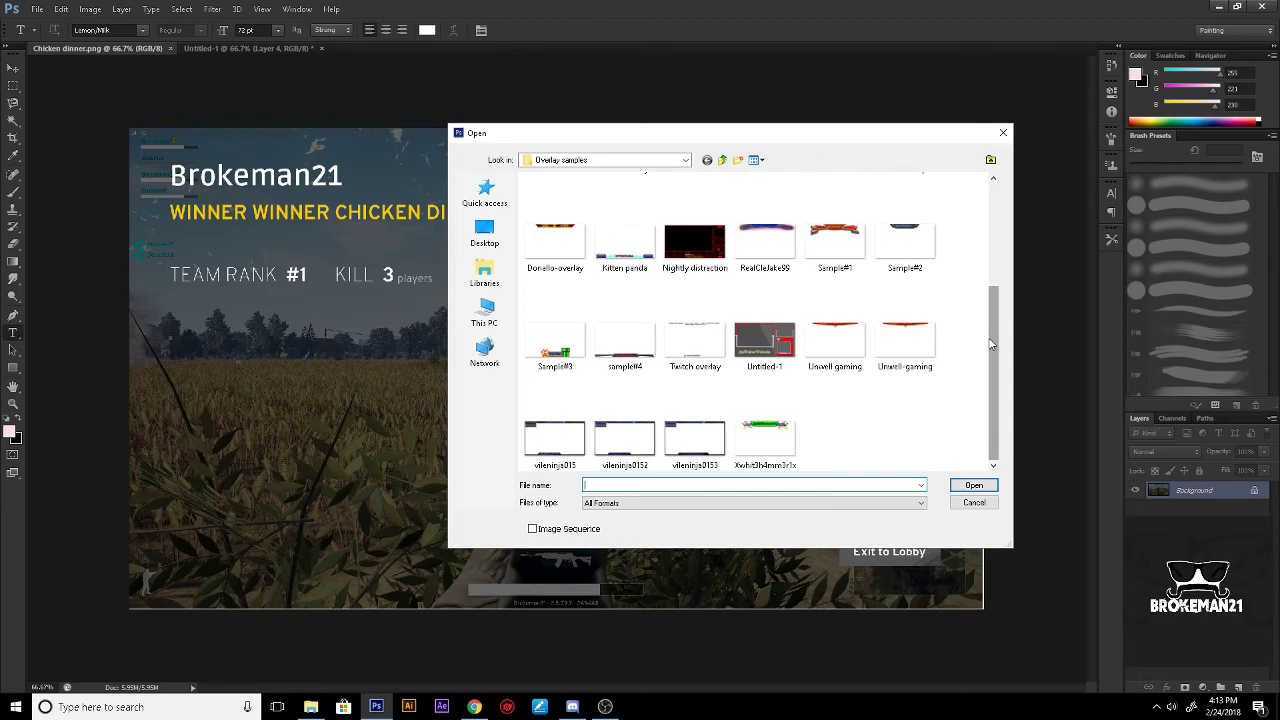
{"action": "scroll", "coordinate": [980, 300], "scroll_direction": "up", "scroll_amount": 2}
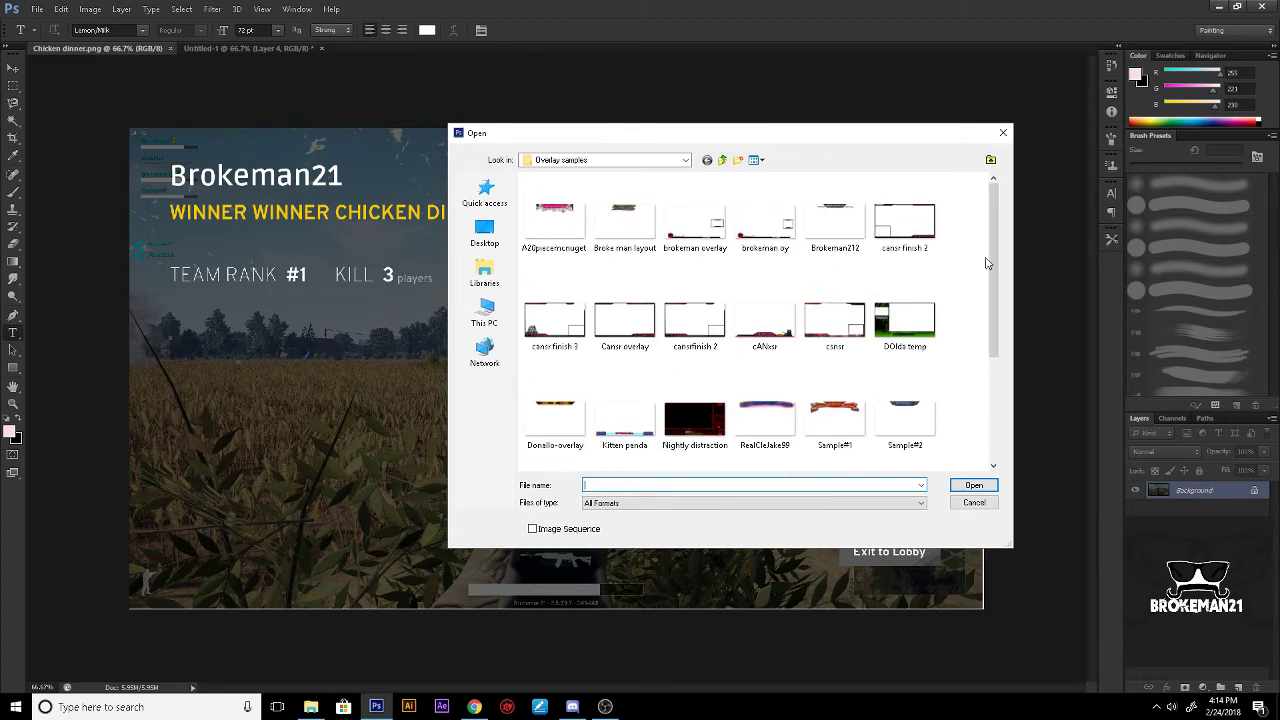
{"action": "left_click", "coordinate": [974, 502]}
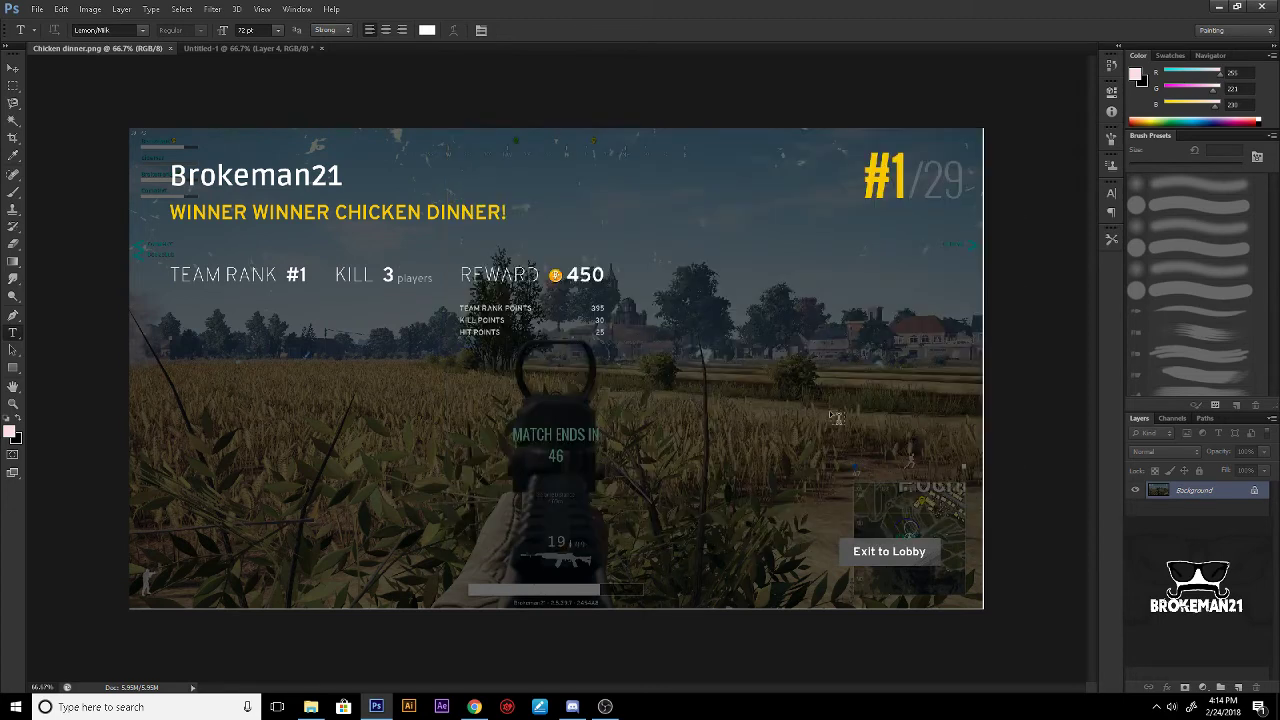
Step: Return to Untitled-1 and hide the pink background layer to preview the banner over the screenshot
{"action": "left_click", "coordinate": [279, 47]}
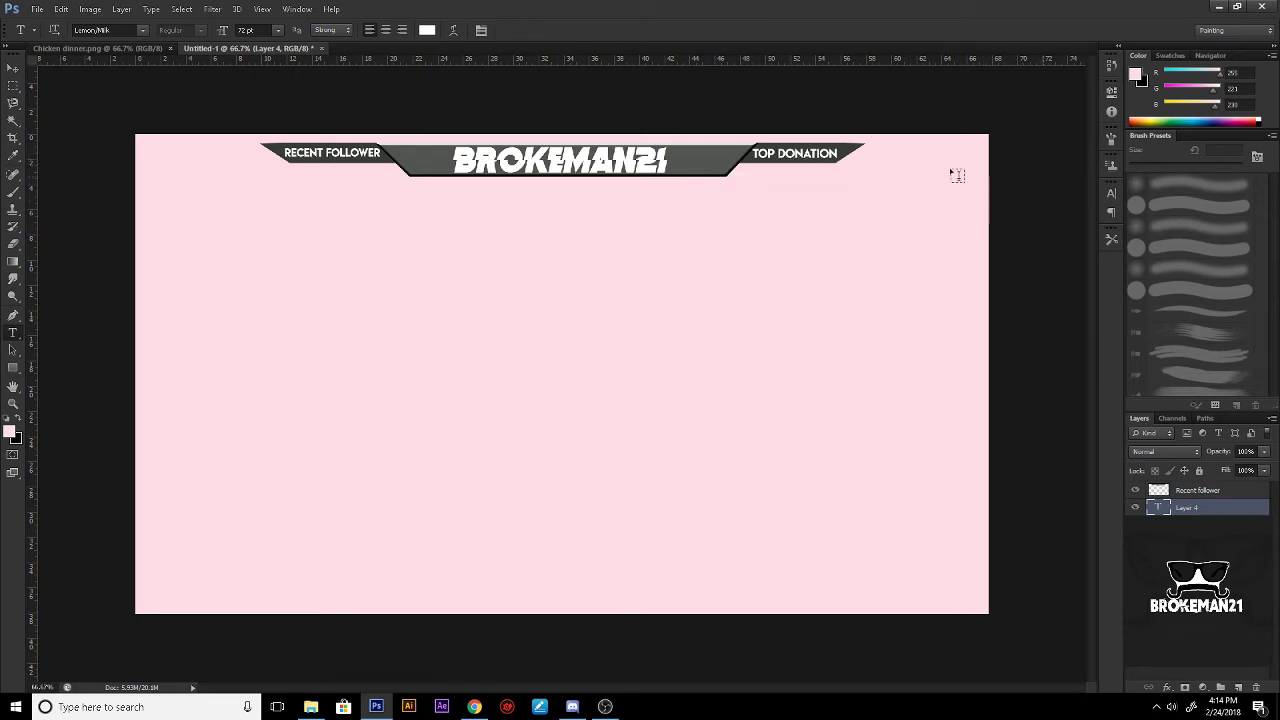
{"action": "left_click", "coordinate": [1137, 507]}
{"action": "left_click", "coordinate": [1137, 505]}
{"action": "left_click", "coordinate": [1135, 507]}
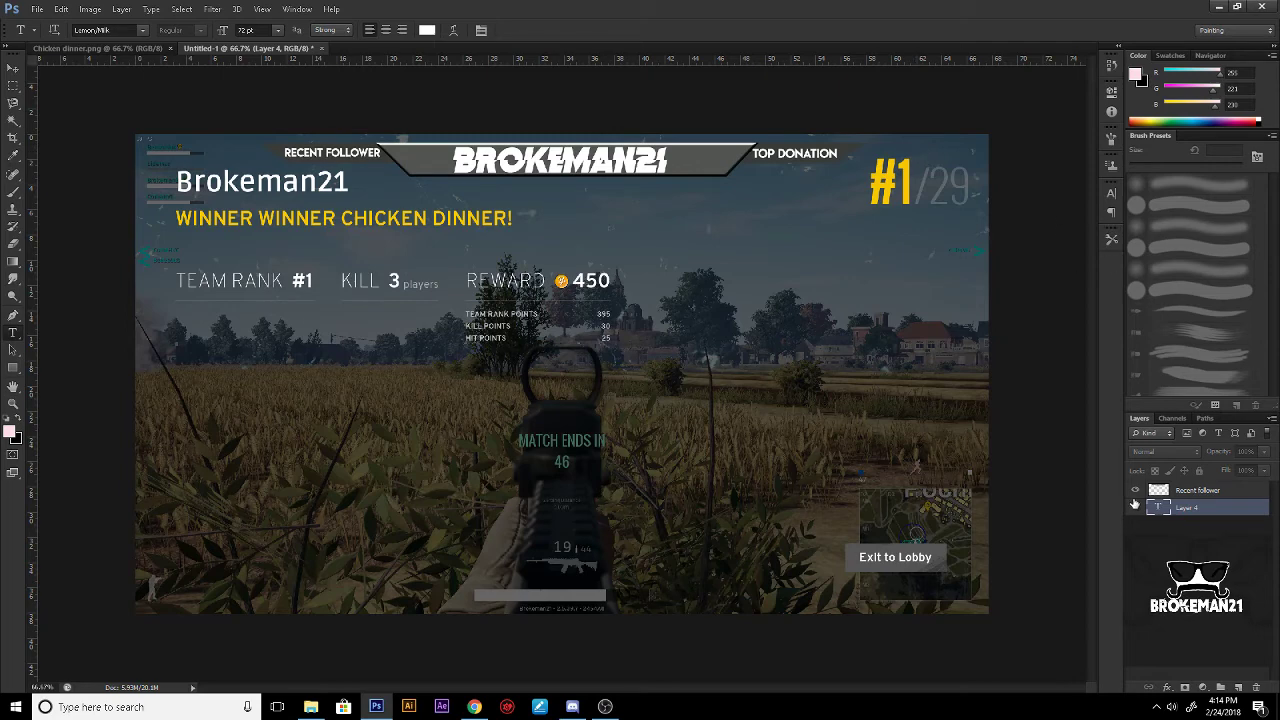
Step: Open the file browser and go from Overlay samples up to Pictures, into the doldaslow folder
{"action": "left_click", "coordinate": [36, 9]}
{"action": "left_click", "coordinate": [60, 40]}
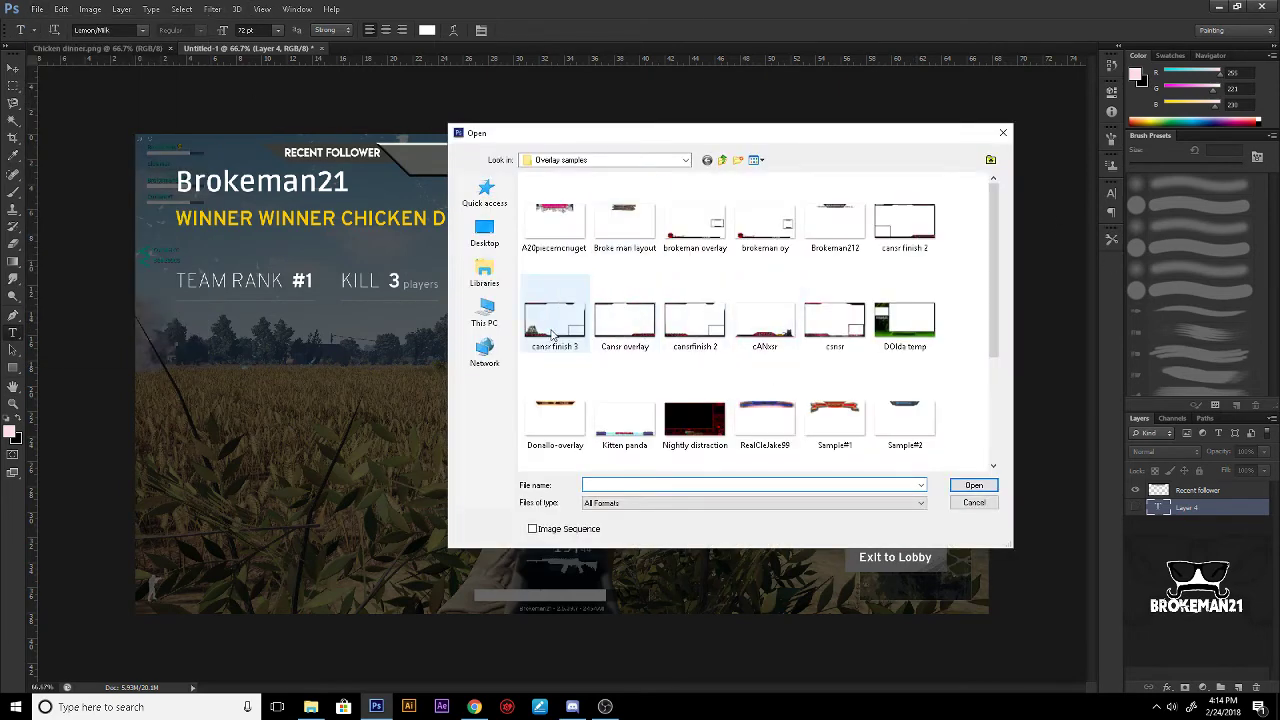
{"action": "scroll", "coordinate": [768, 286], "scroll_direction": "down", "scroll_amount": 3}
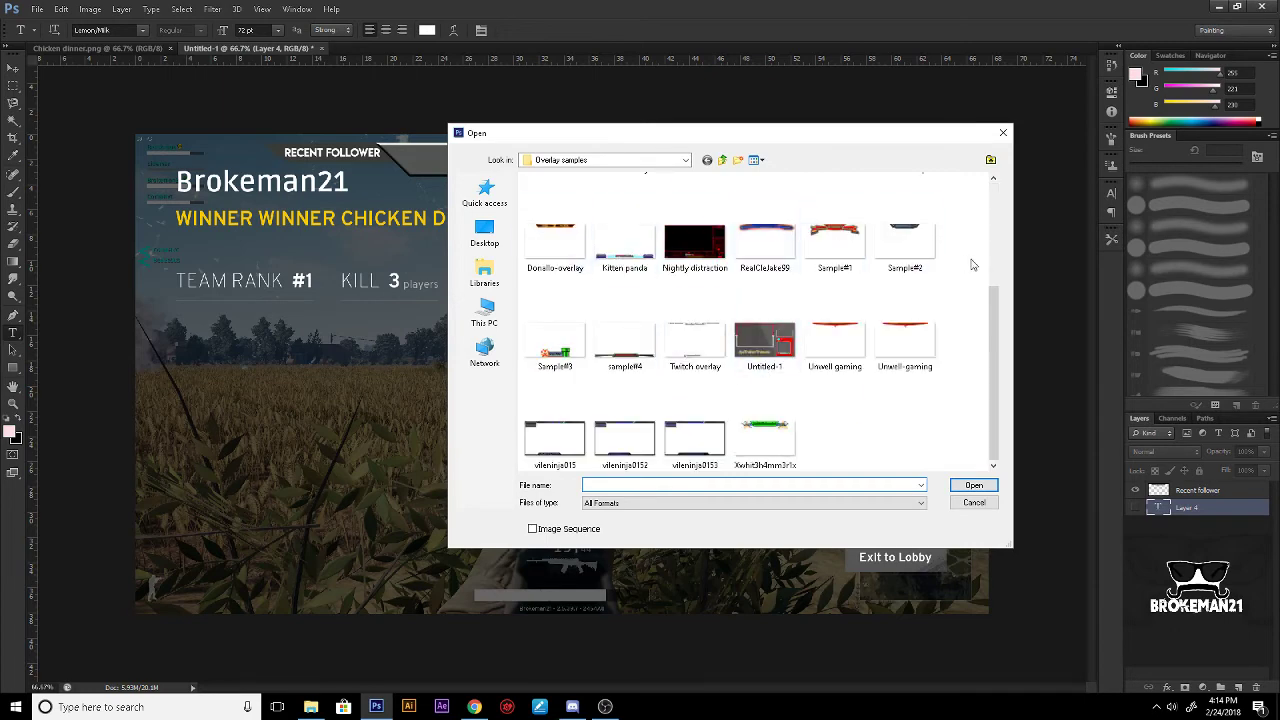
{"action": "left_click", "coordinate": [722, 160]}
{"action": "scroll", "coordinate": [695, 340], "scroll_direction": "down", "scroll_amount": 3}
{"action": "scroll", "coordinate": [690, 350], "scroll_direction": "up", "scroll_amount": 3}
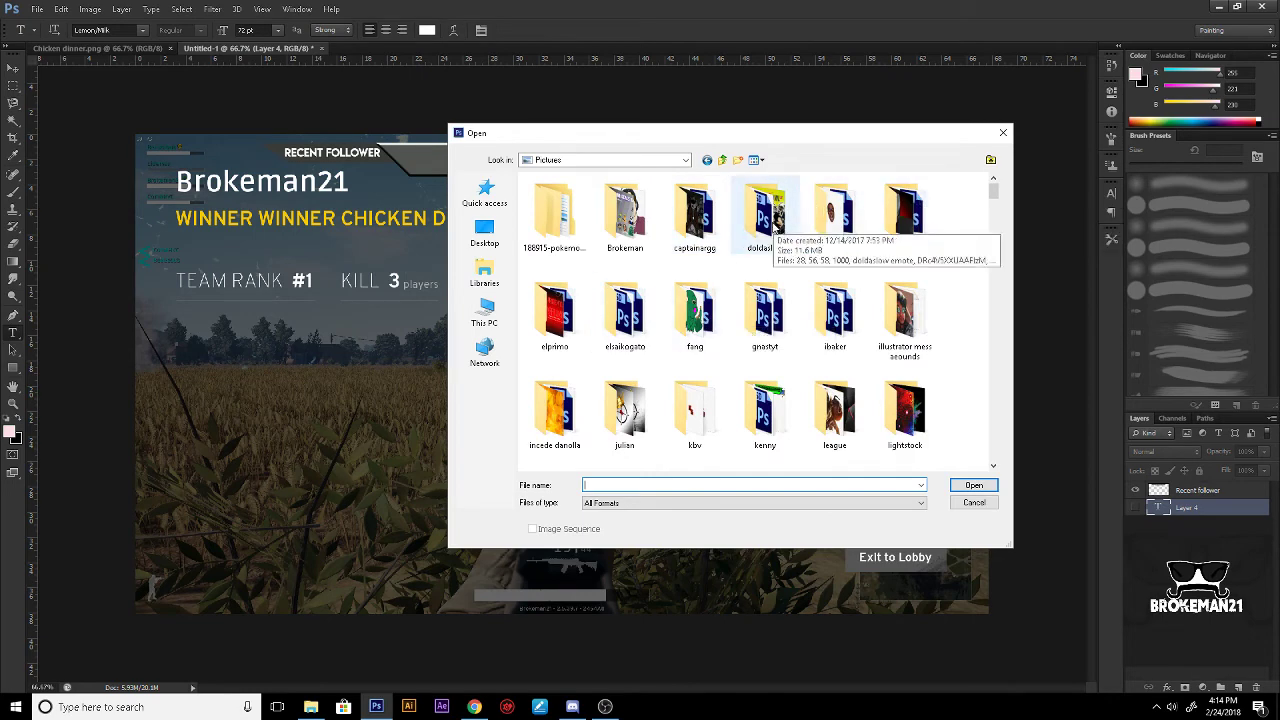
{"action": "left_click", "coordinate": [769, 228]}
{"action": "double_click", "coordinate": [769, 228]}
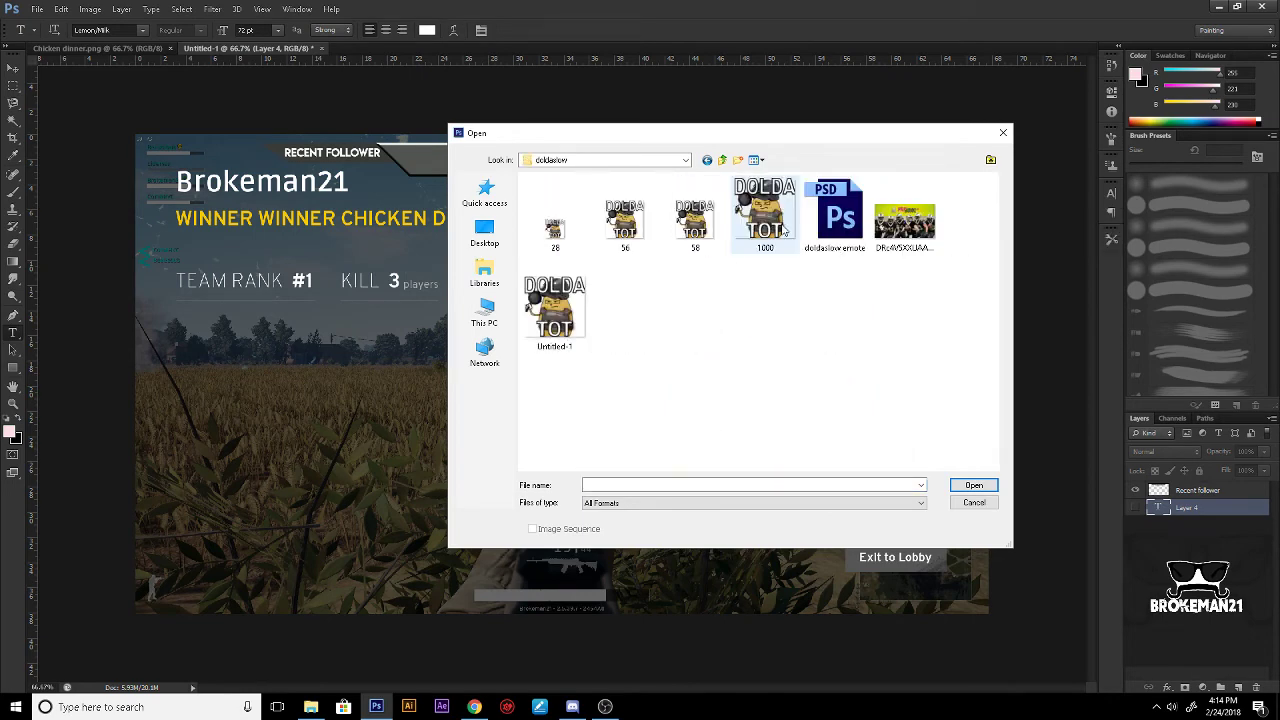
Step: Look through the captainagg, elprimo and elsaikogato folders in Pictures
{"action": "left_click", "coordinate": [707, 160]}
{"action": "key", "text": "Left"}
{"action": "key", "text": "Return"}
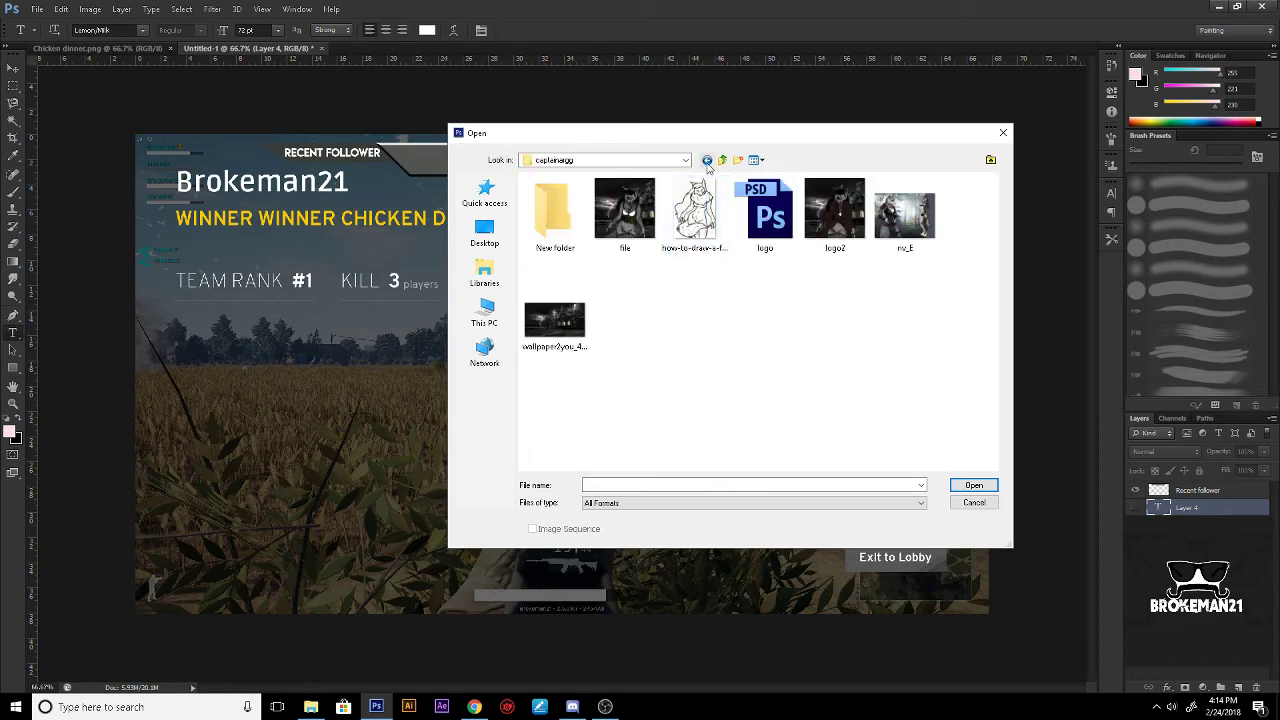
{"action": "left_click", "coordinate": [708, 162]}
{"action": "key", "text": "Left"}
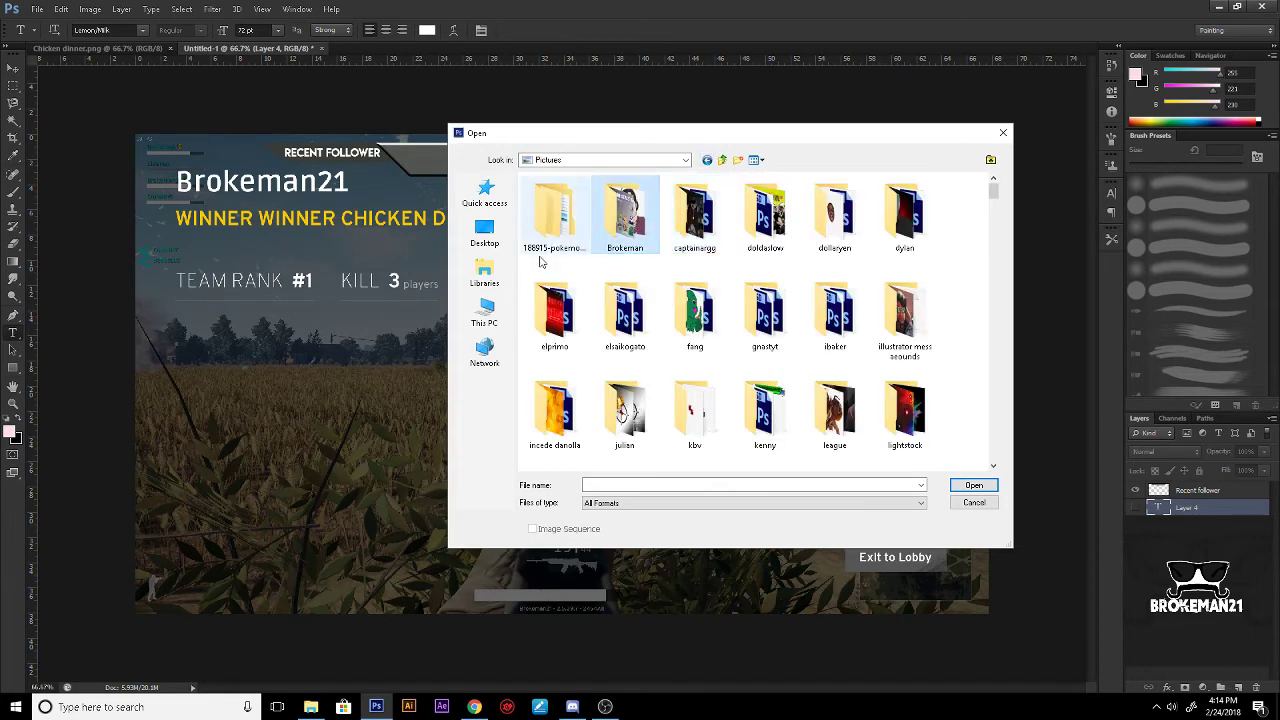
{"action": "double_click", "coordinate": [573, 323]}
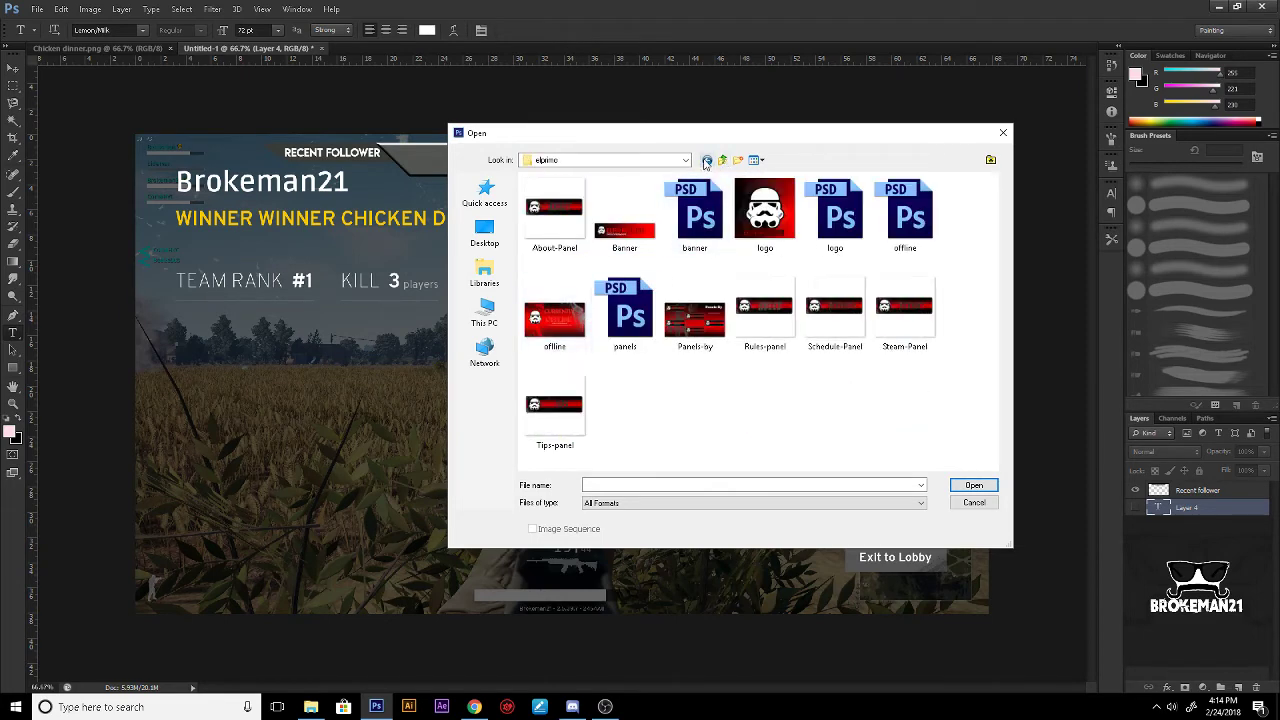
{"action": "left_click", "coordinate": [707, 162]}
{"action": "double_click", "coordinate": [698, 222]}
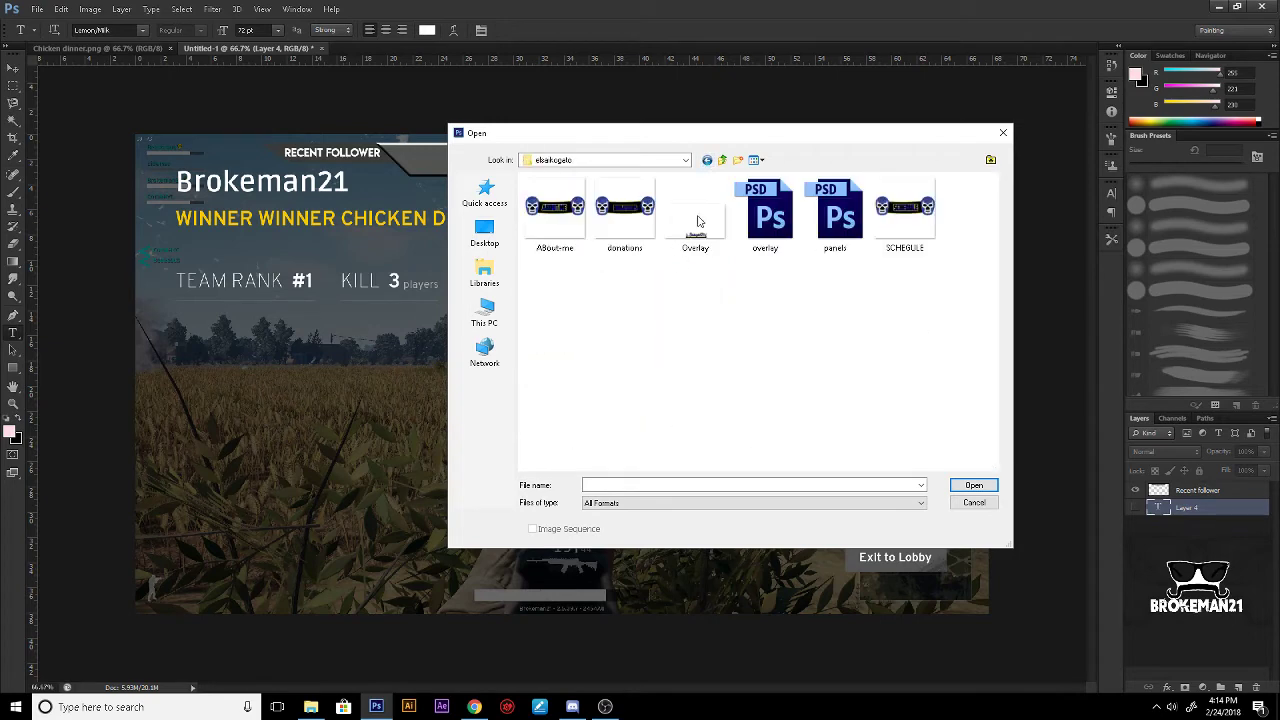
{"action": "left_click", "coordinate": [707, 161]}
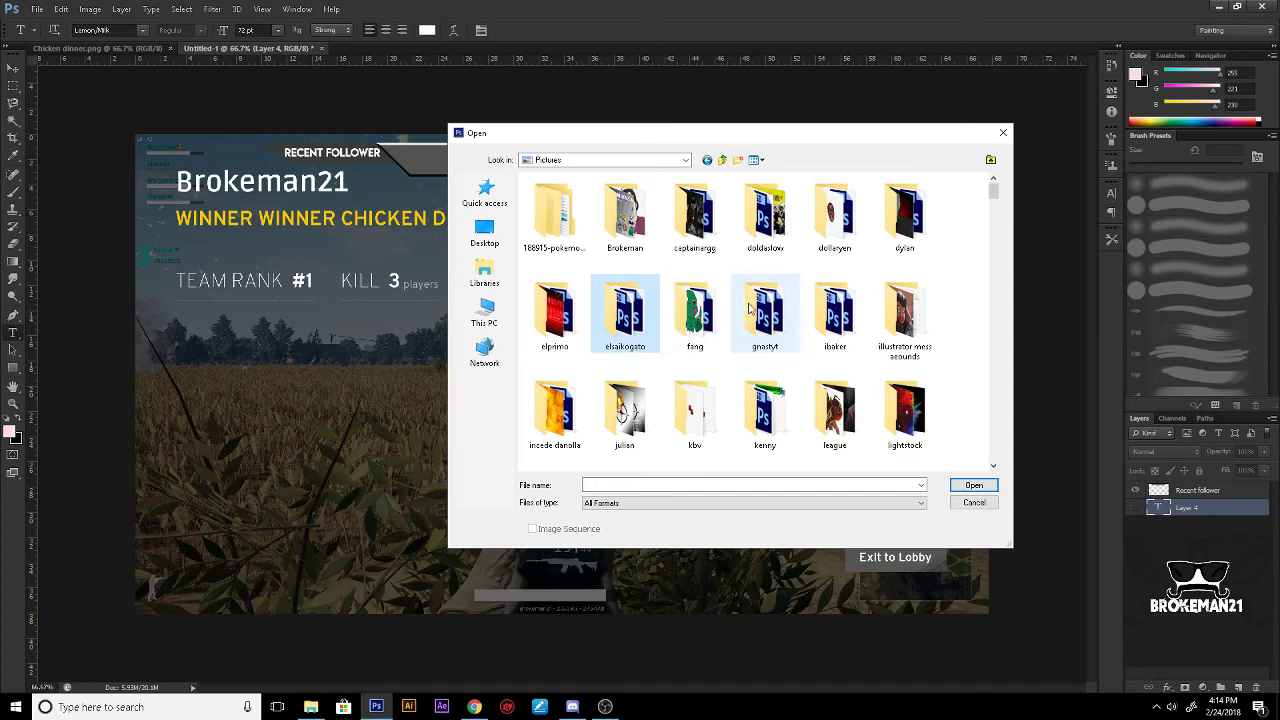
Step: Open intermission.png from the ibaker folder to preview it, then close its tab
{"action": "double_click", "coordinate": [835, 312]}
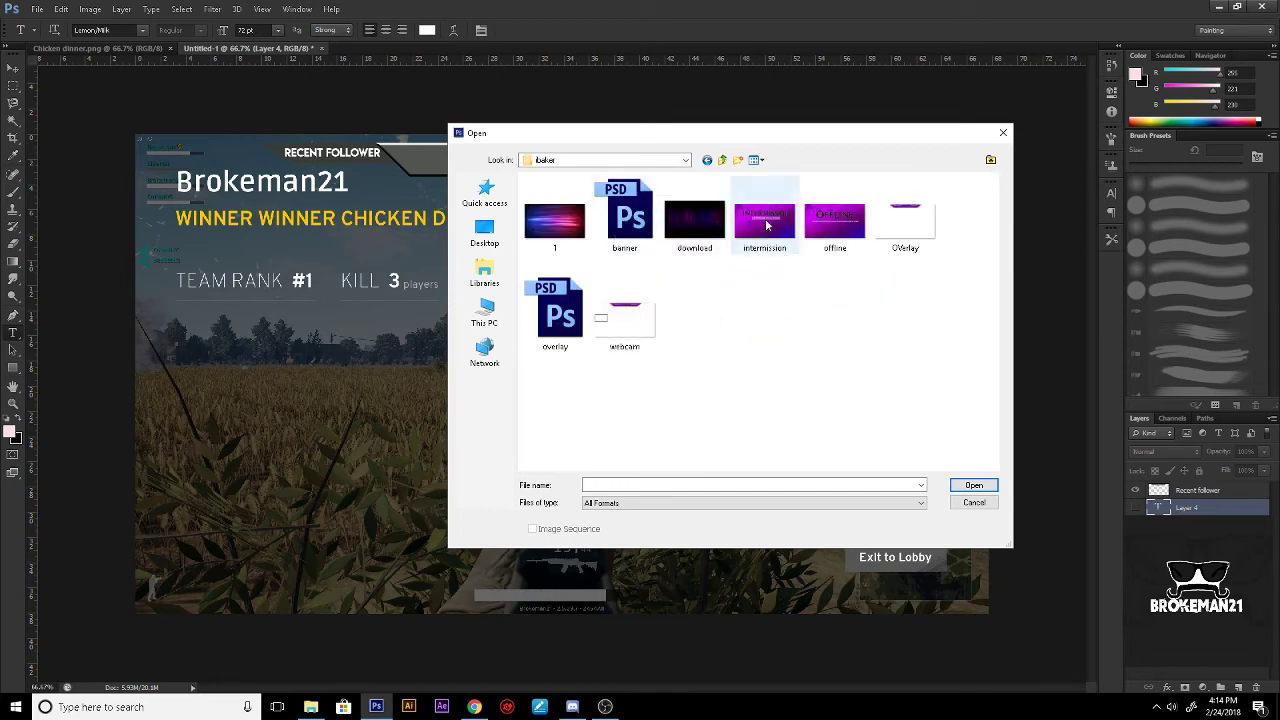
{"action": "double_click", "coordinate": [764, 222]}
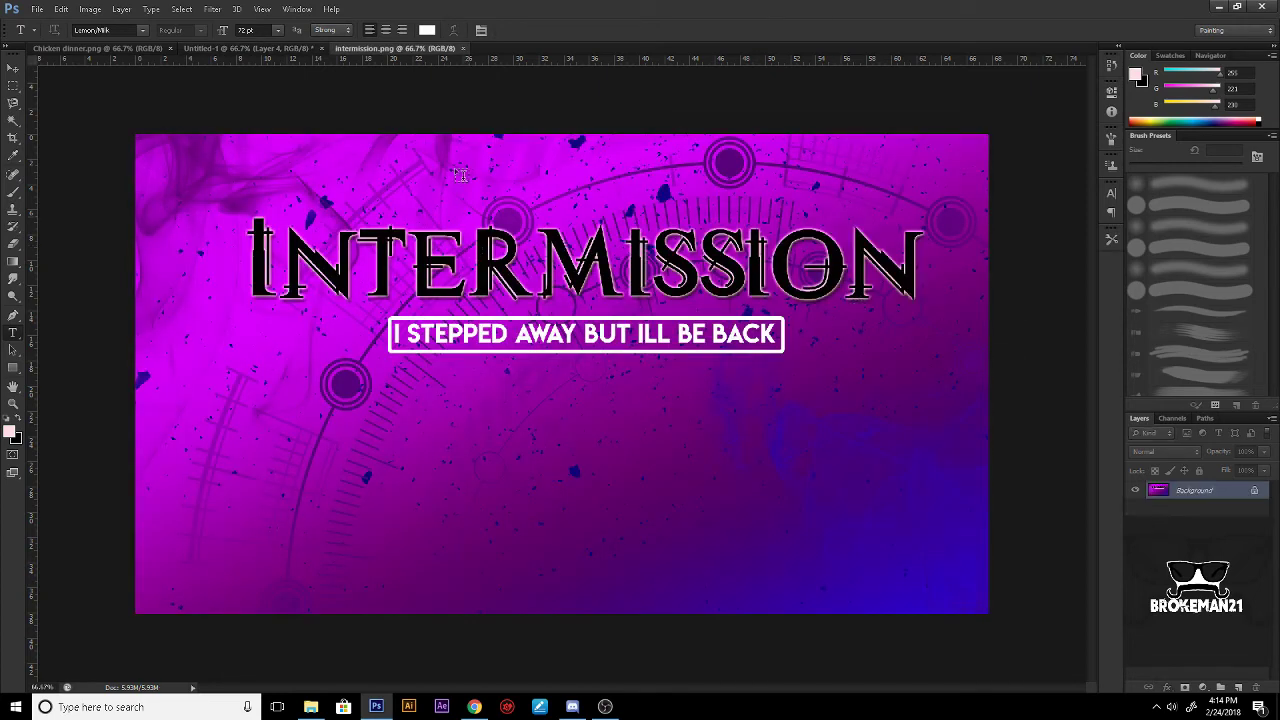
{"action": "left_click", "coordinate": [462, 48]}
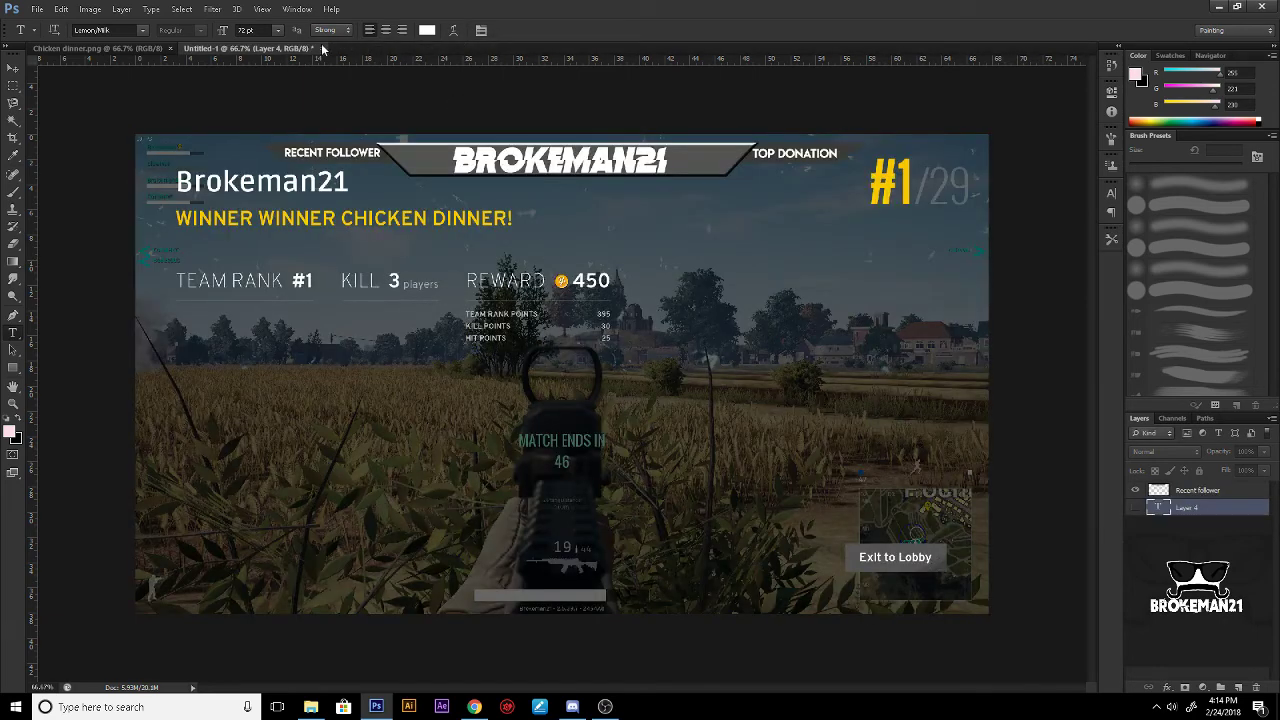
Step: Create a new 1920x1080 document with a transparent background
{"action": "left_click", "coordinate": [38, 9]}
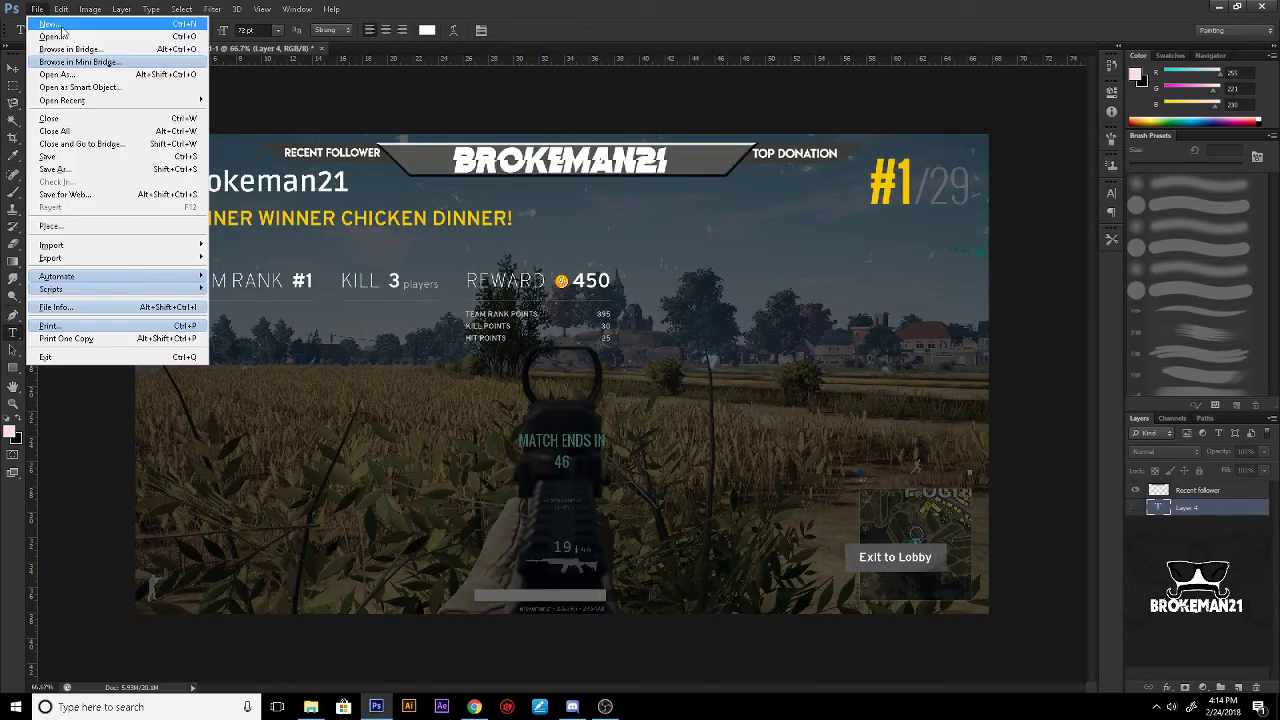
{"action": "left_click", "coordinate": [62, 29]}
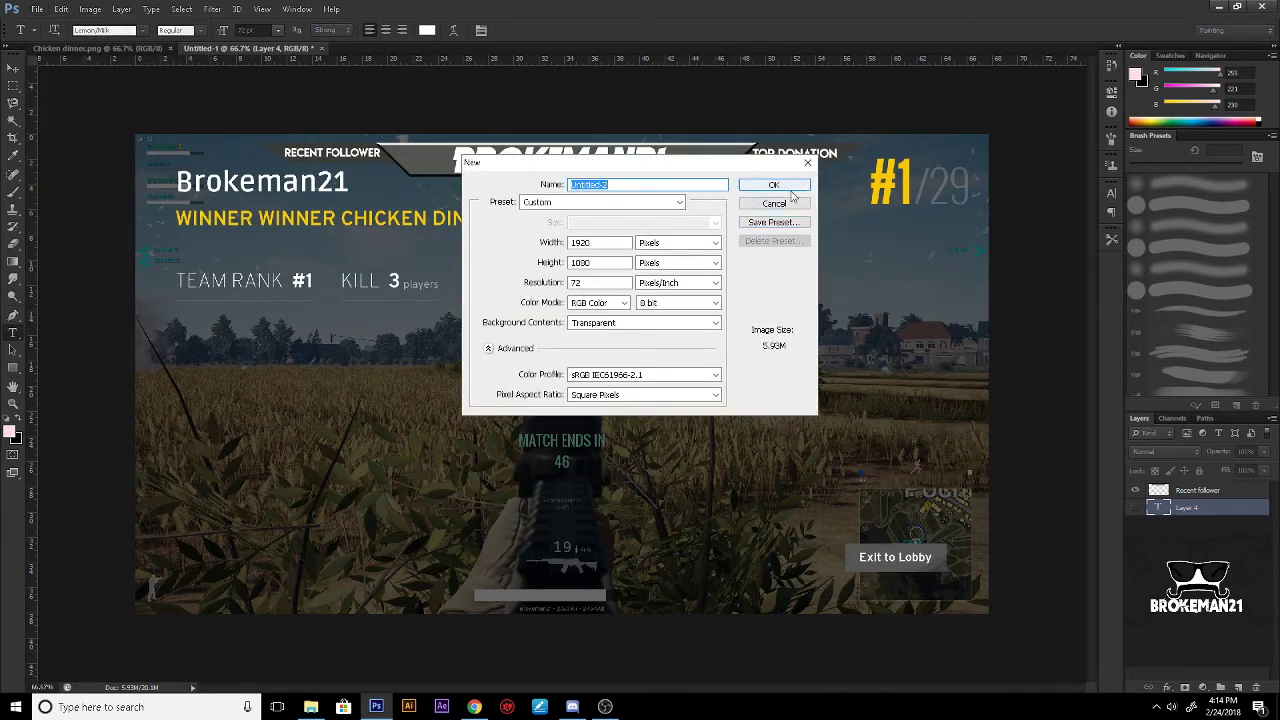
{"action": "left_click", "coordinate": [766, 200]}
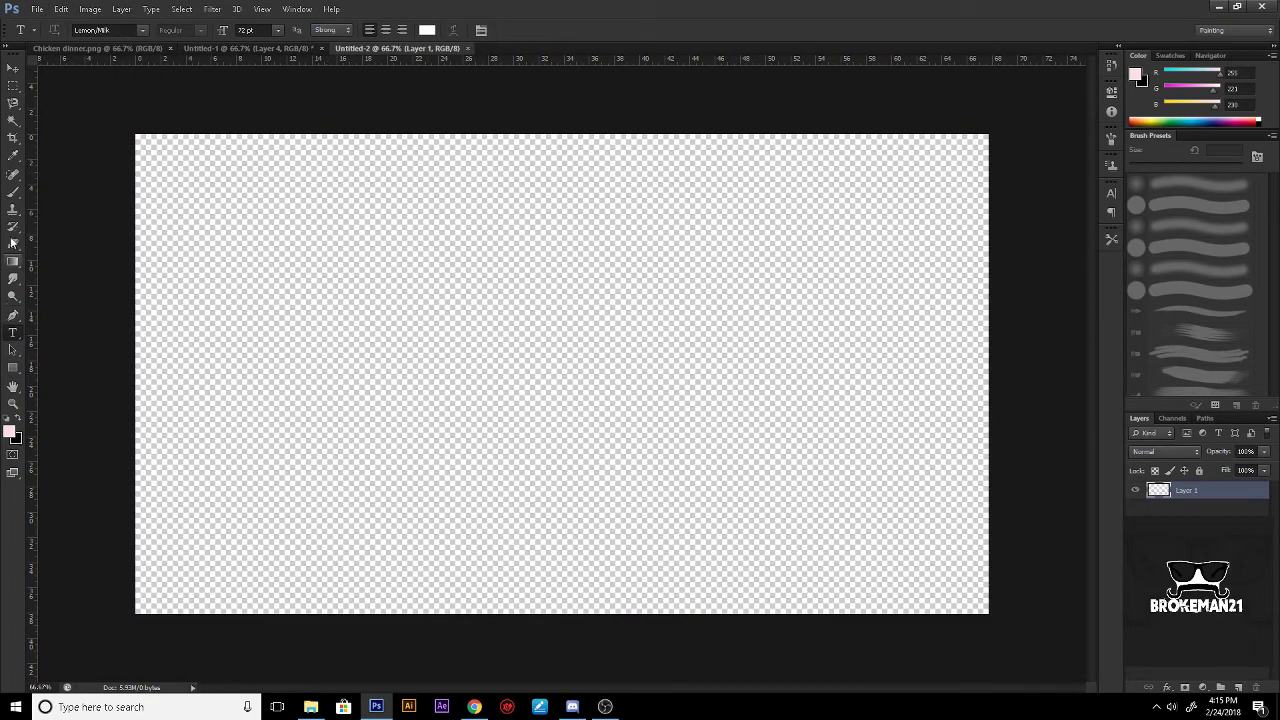
Step: Load the 52_HiTechCircleBrushesComplex set in place of the current brushes and pick a circle brush at 411 px
{"action": "left_click", "coordinate": [13, 193]}
{"action": "left_click", "coordinate": [65, 31]}
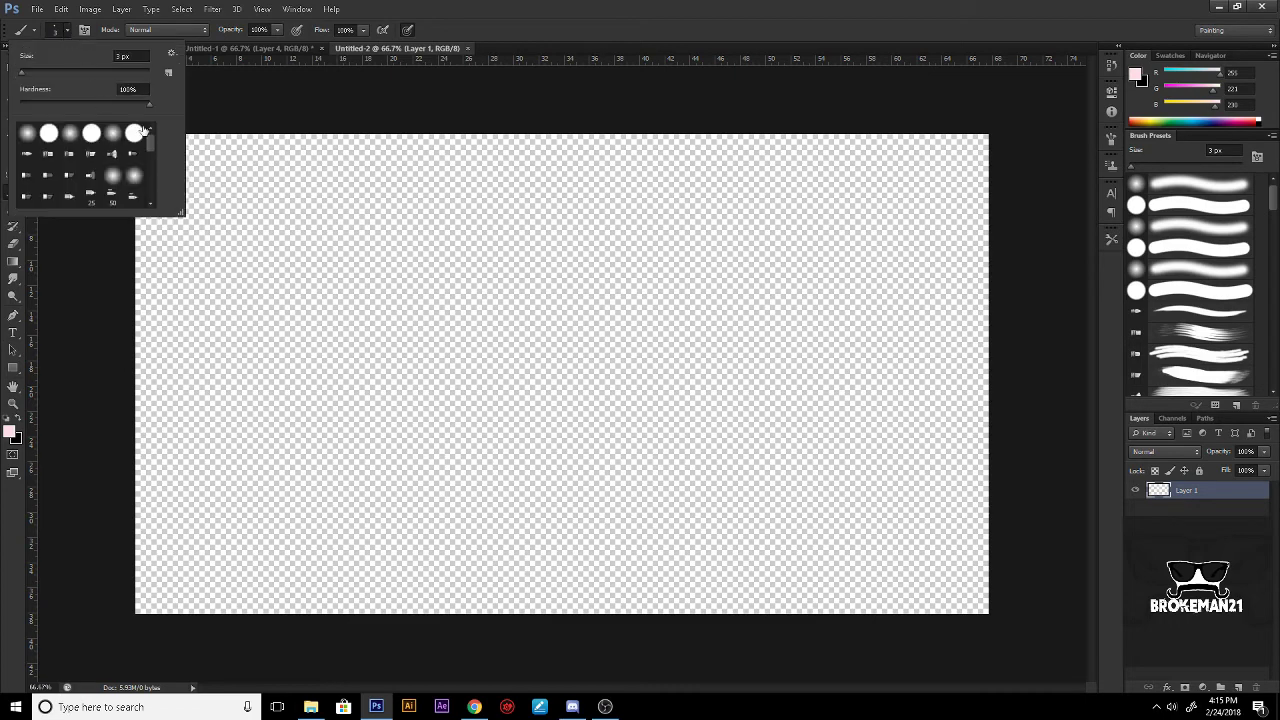
{"action": "left_click", "coordinate": [172, 54]}
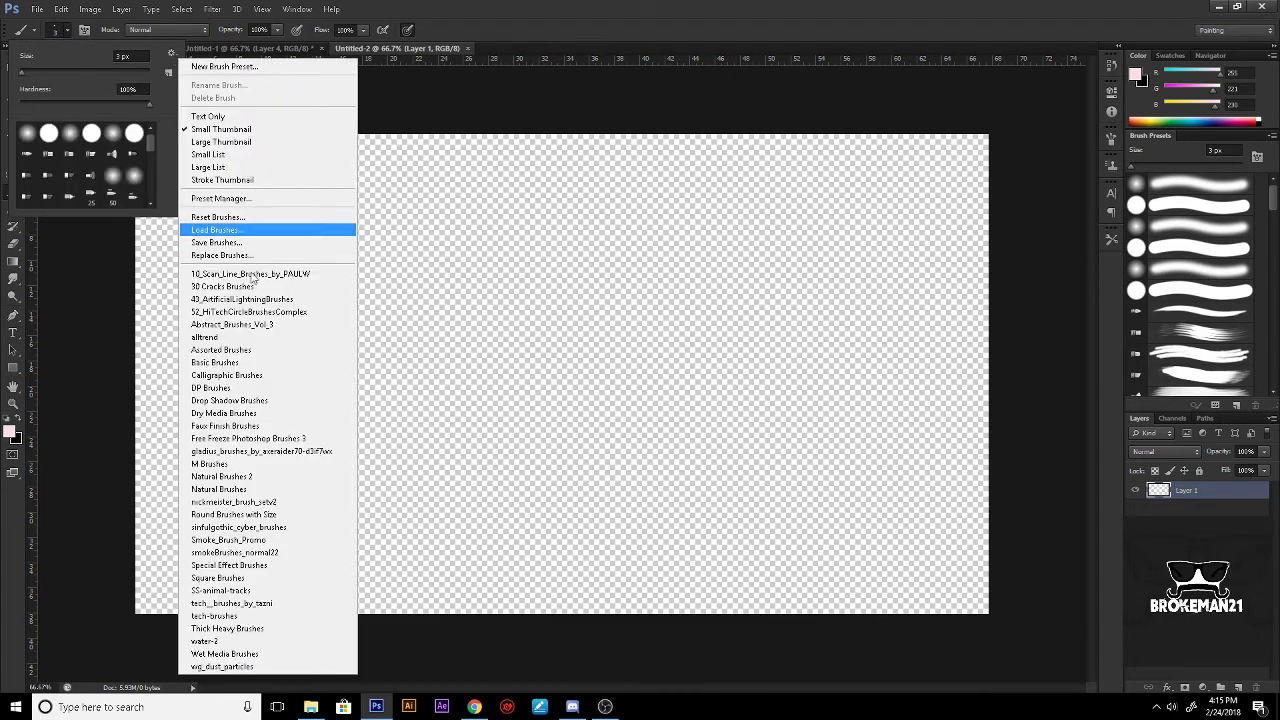
{"action": "left_click", "coordinate": [252, 313]}
{"action": "left_click", "coordinate": [580, 265]}
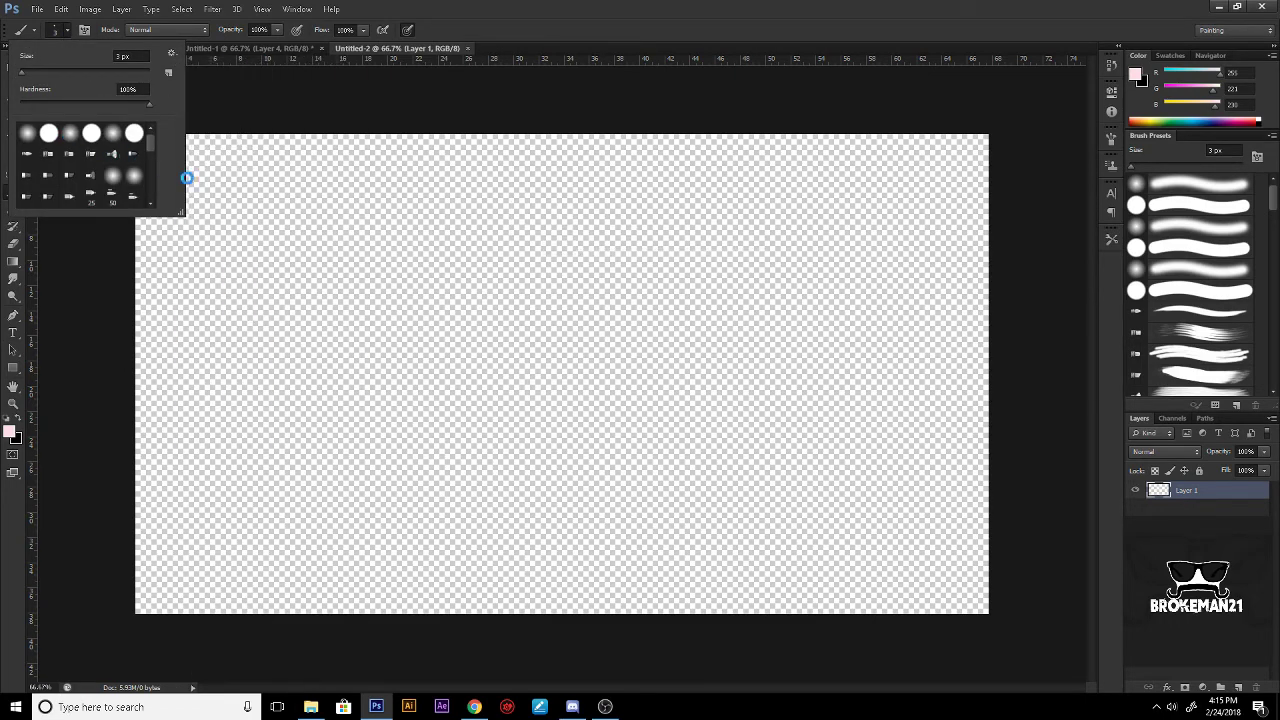
{"action": "left_click", "coordinate": [93, 174]}
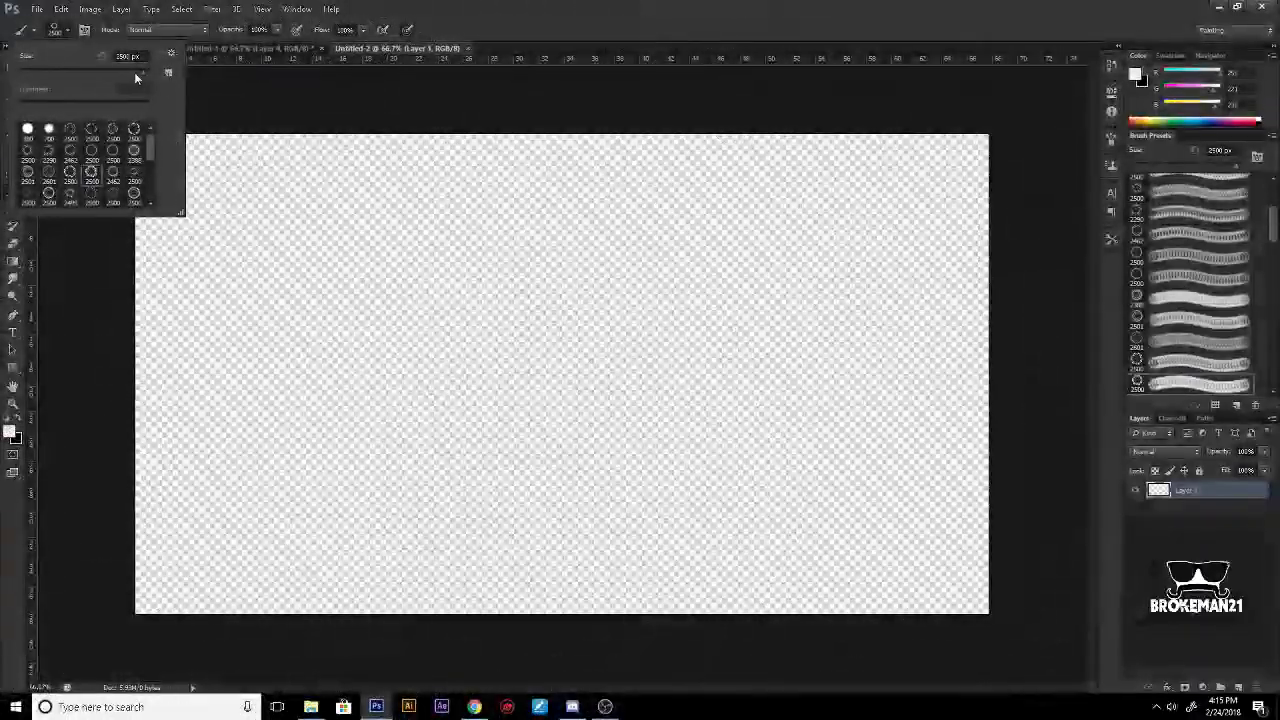
{"action": "type", "text": "411"}
Step: Stamp seven pale pink tech circles scattered across Layer 1
{"action": "left_click", "coordinate": [465, 285]}
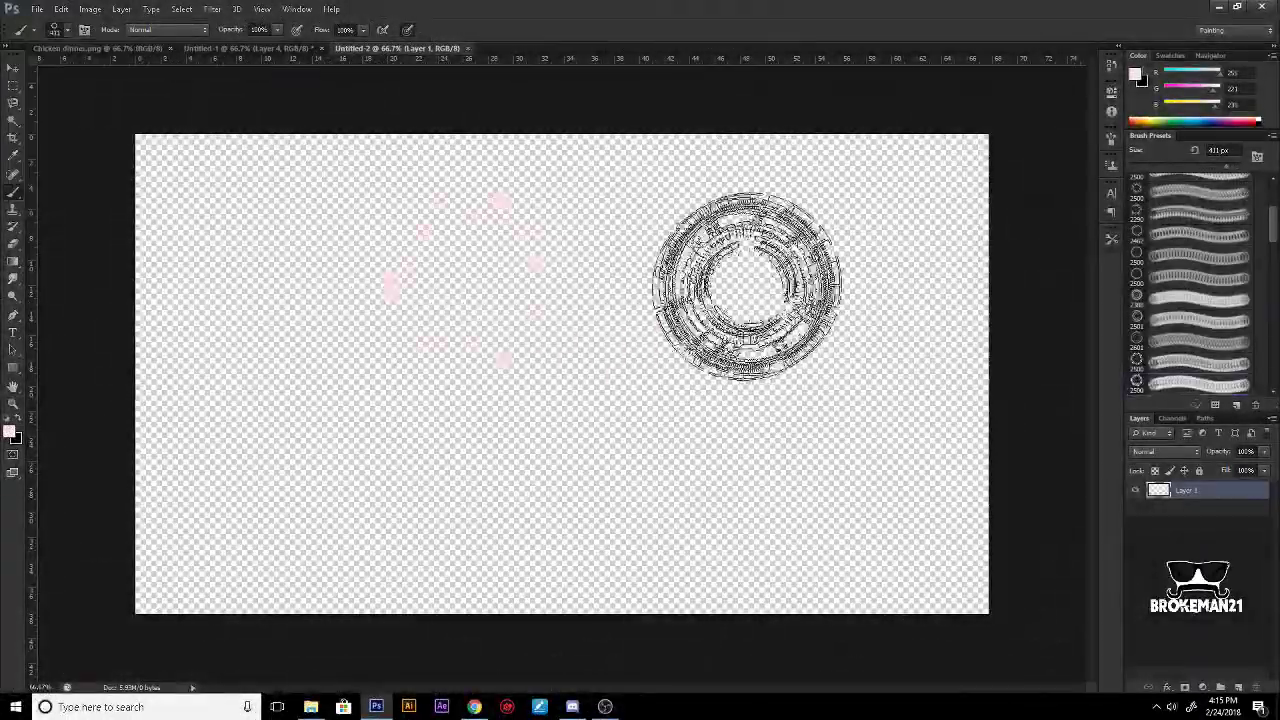
{"action": "left_click", "coordinate": [765, 260]}
{"action": "left_click", "coordinate": [625, 513]}
{"action": "left_click", "coordinate": [193, 336]}
{"action": "left_click", "coordinate": [332, 504]}
{"action": "left_click", "coordinate": [860, 445]}
{"action": "left_click", "coordinate": [895, 575]}
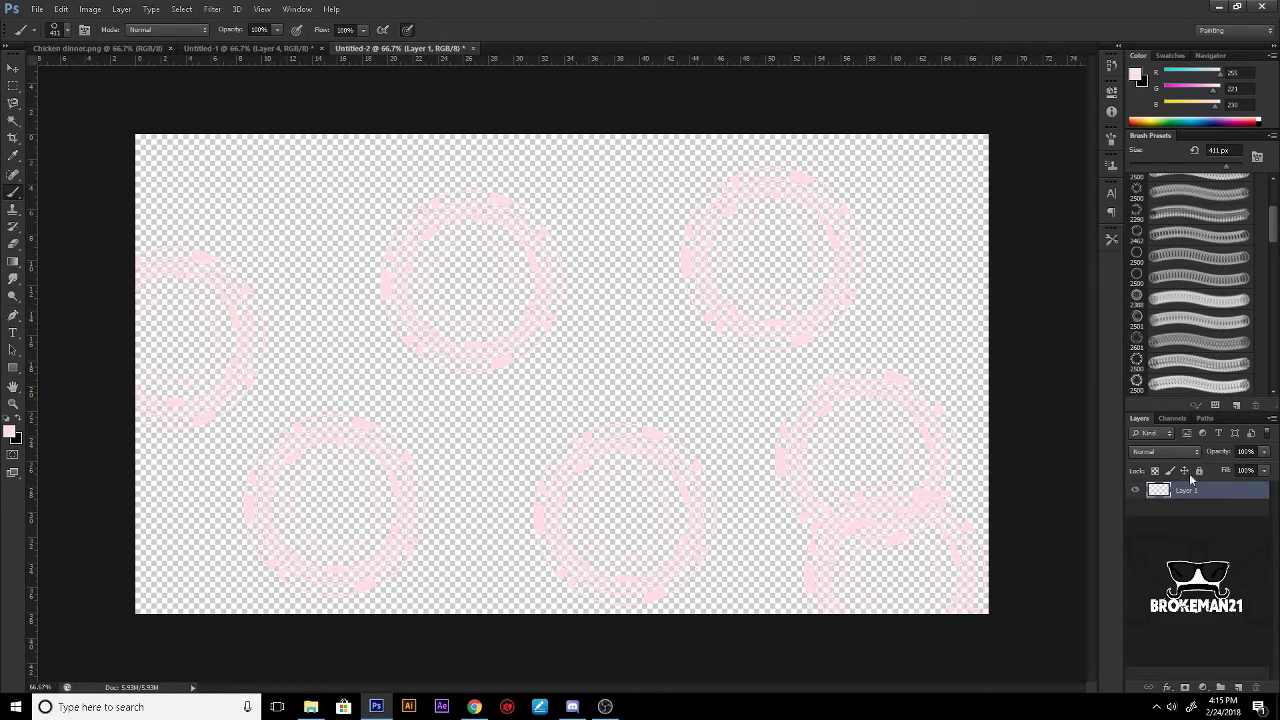
Step: Add a black-filled Layer 2 beneath Layer 1 and paint pale pink grunge over it
{"action": "left_click", "coordinate": [1237, 688]}
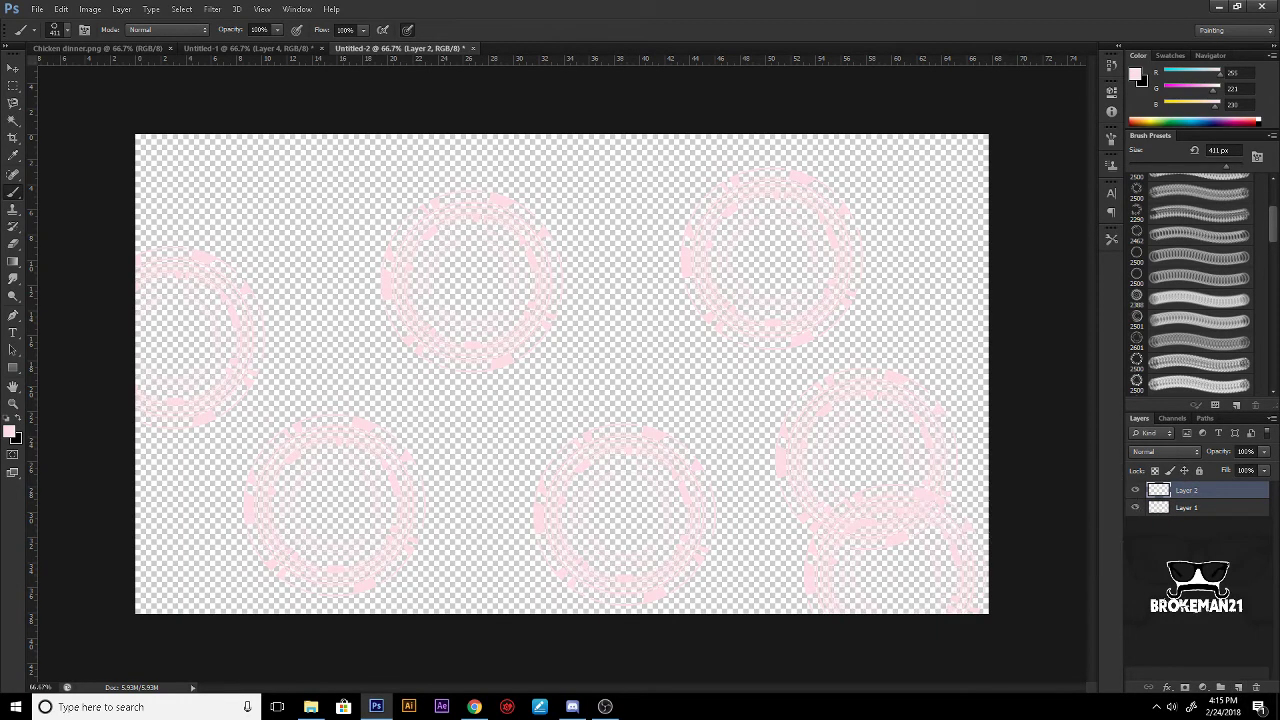
{"action": "key", "text": "ctrl+BackSpace"}
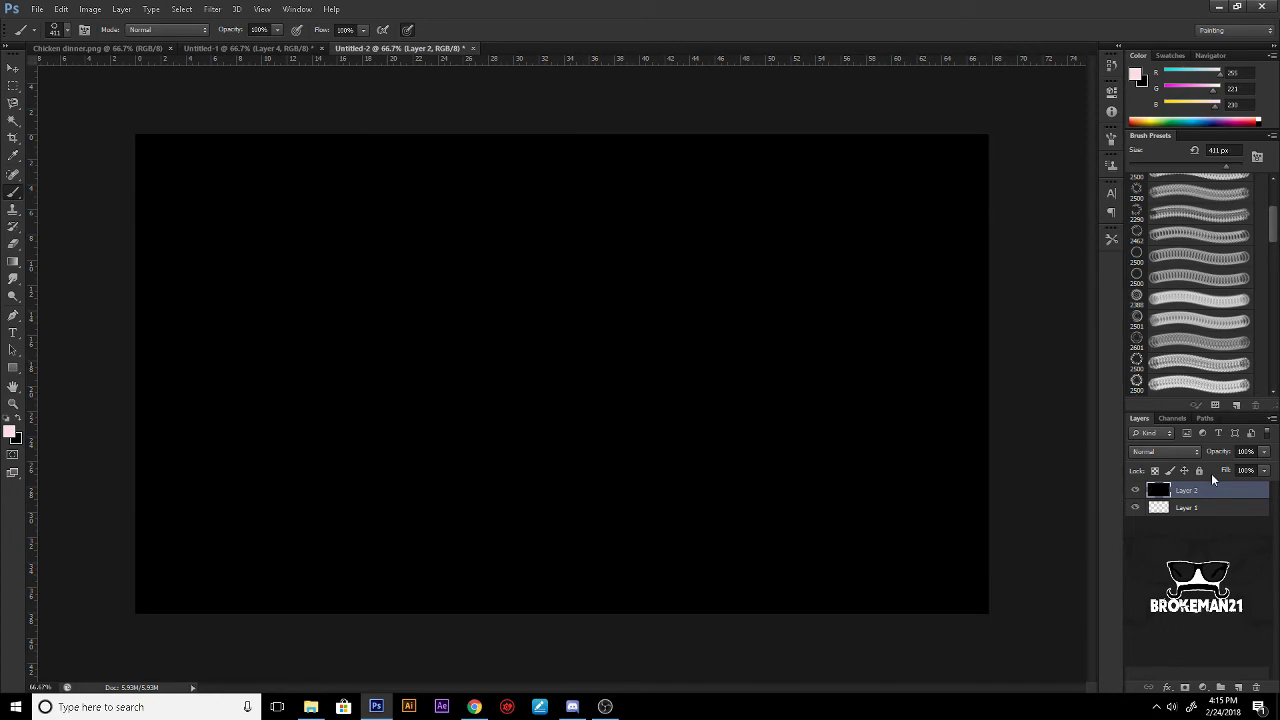
{"action": "left_click_drag", "start_coordinate": [1193, 489], "coordinate": [1188, 516]}
{"action": "left_click", "coordinate": [600, 311]}
{"action": "left_click", "coordinate": [385, 467]}
{"action": "left_click", "coordinate": [290, 367]}
{"action": "mouse_move", "coordinate": [561, 240]}
{"action": "left_mouse_down"}
{"action": "mouse_move", "coordinate": [440, 595]}
{"action": "mouse_move", "coordinate": [540, 420]}
{"action": "mouse_move", "coordinate": [400, 86]}
{"action": "mouse_move", "coordinate": [60, 260]}
{"action": "mouse_move", "coordinate": [615, 490]}
{"action": "mouse_move", "coordinate": [1071, 557]}
{"action": "left_mouse_up"}
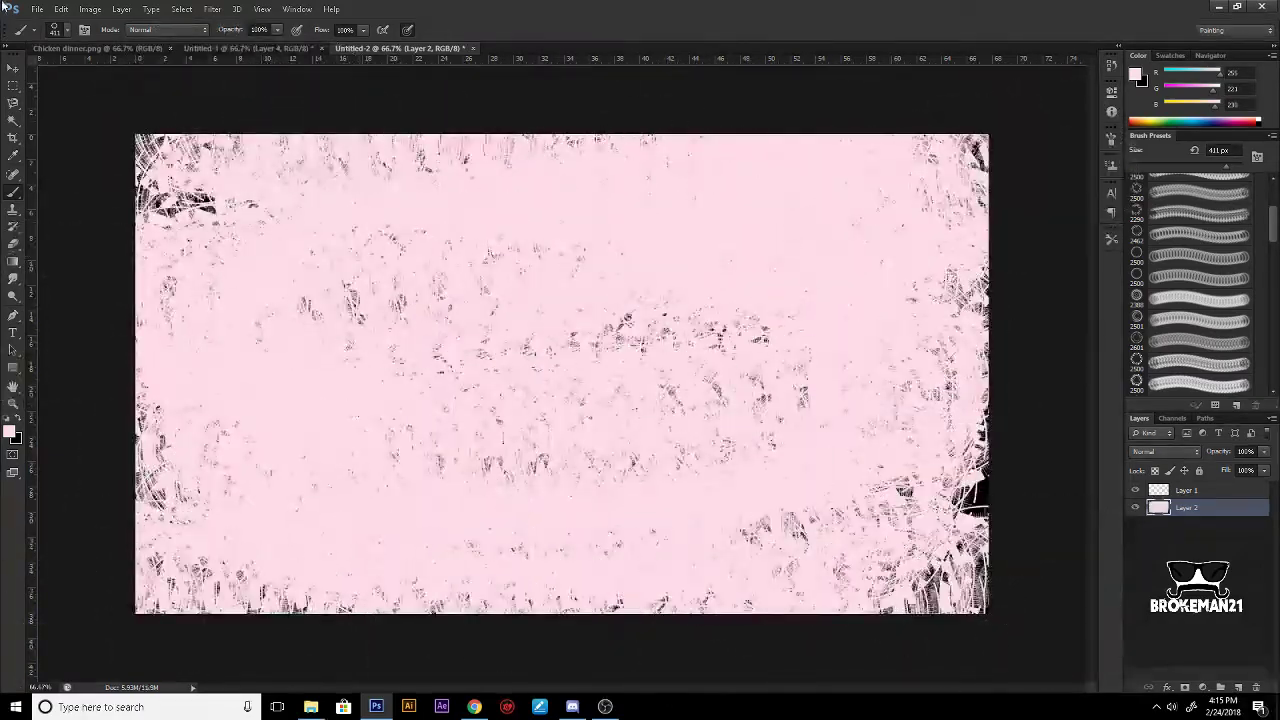
Step: Choose the 2500 px circle brush and reduce its size to 484 px
{"action": "left_click", "coordinate": [64, 31]}
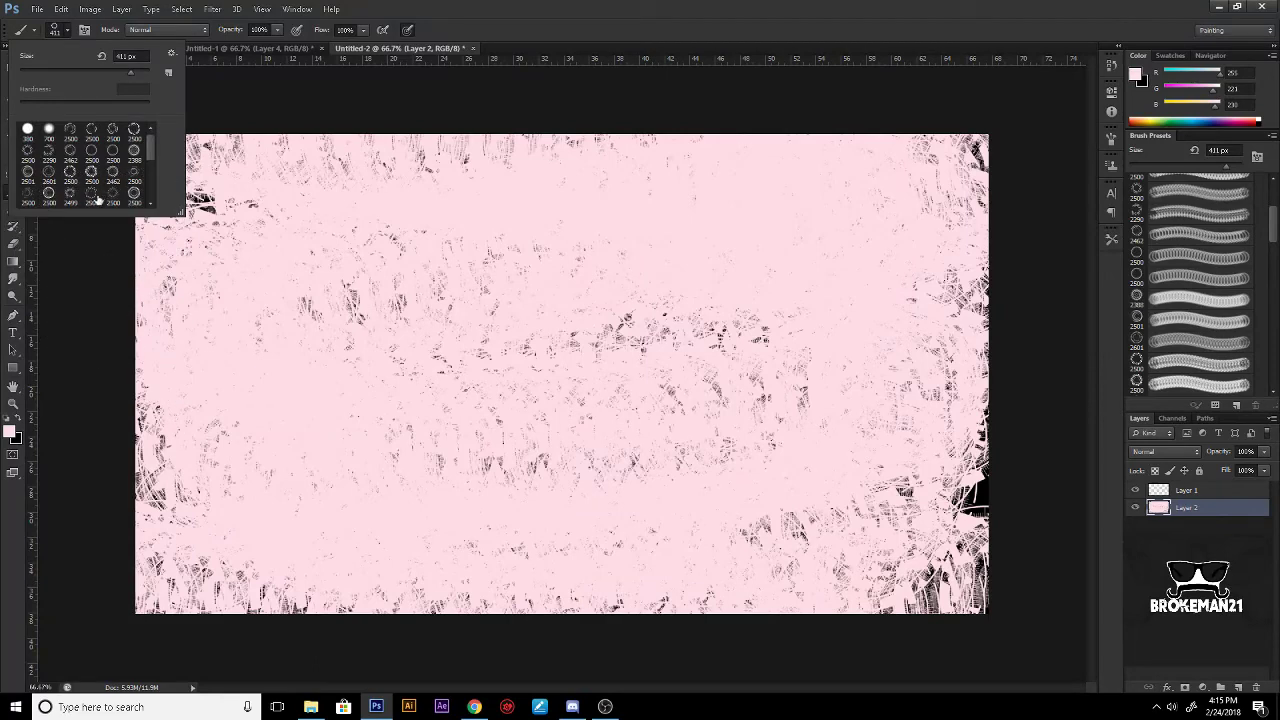
{"action": "left_click", "coordinate": [90, 197]}
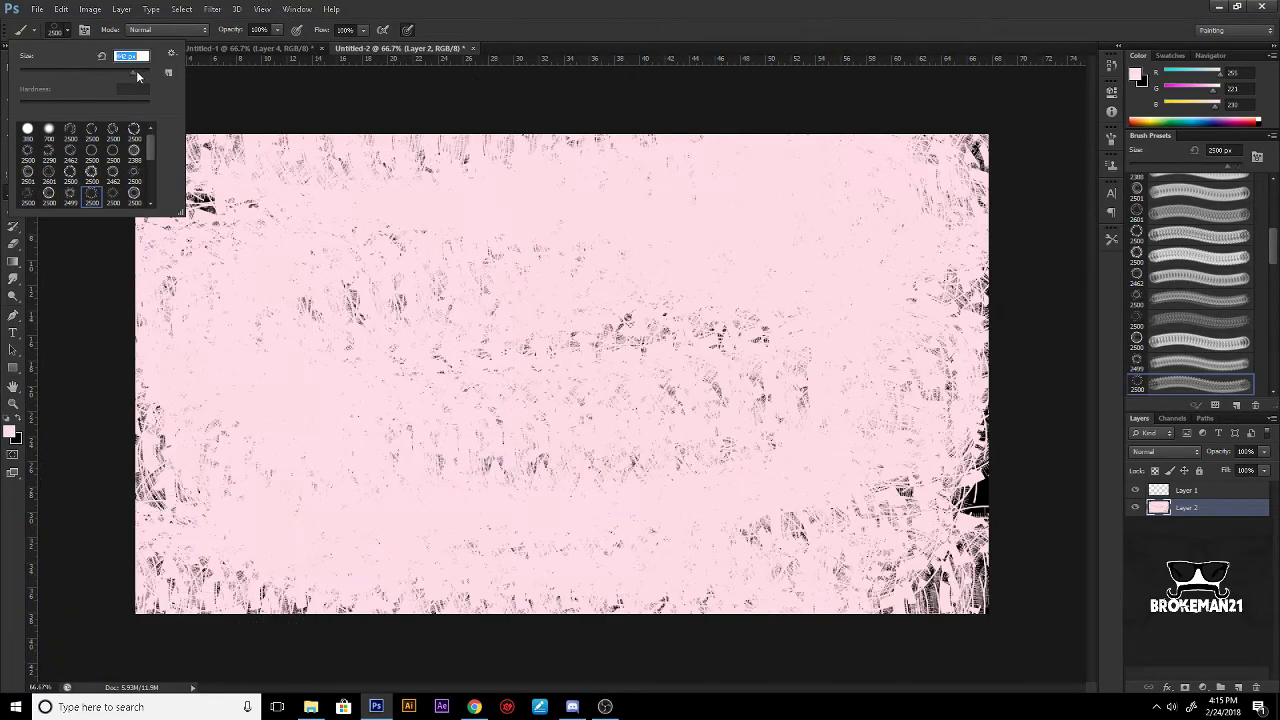
{"action": "left_click_drag", "start_coordinate": [138, 72], "coordinate": [135, 72]}
Step: Set the foreground colour to red #ff0043
{"action": "left_click", "coordinate": [10, 429]}
{"action": "left_click", "coordinate": [962, 474]}
{"action": "left_click", "coordinate": [1109, 463]}
Step: Stamp and drag red tech circles all around the pink grunge canvas
{"action": "mouse_move", "coordinate": [430, 215]}
{"action": "left_mouse_down"}
{"action": "mouse_move", "coordinate": [586, 414]}
{"action": "mouse_move", "coordinate": [600, 405]}
{"action": "left_mouse_up"}
{"action": "left_click", "coordinate": [815, 305]}
{"action": "left_click", "coordinate": [410, 490]}
{"action": "left_click", "coordinate": [221, 254]}
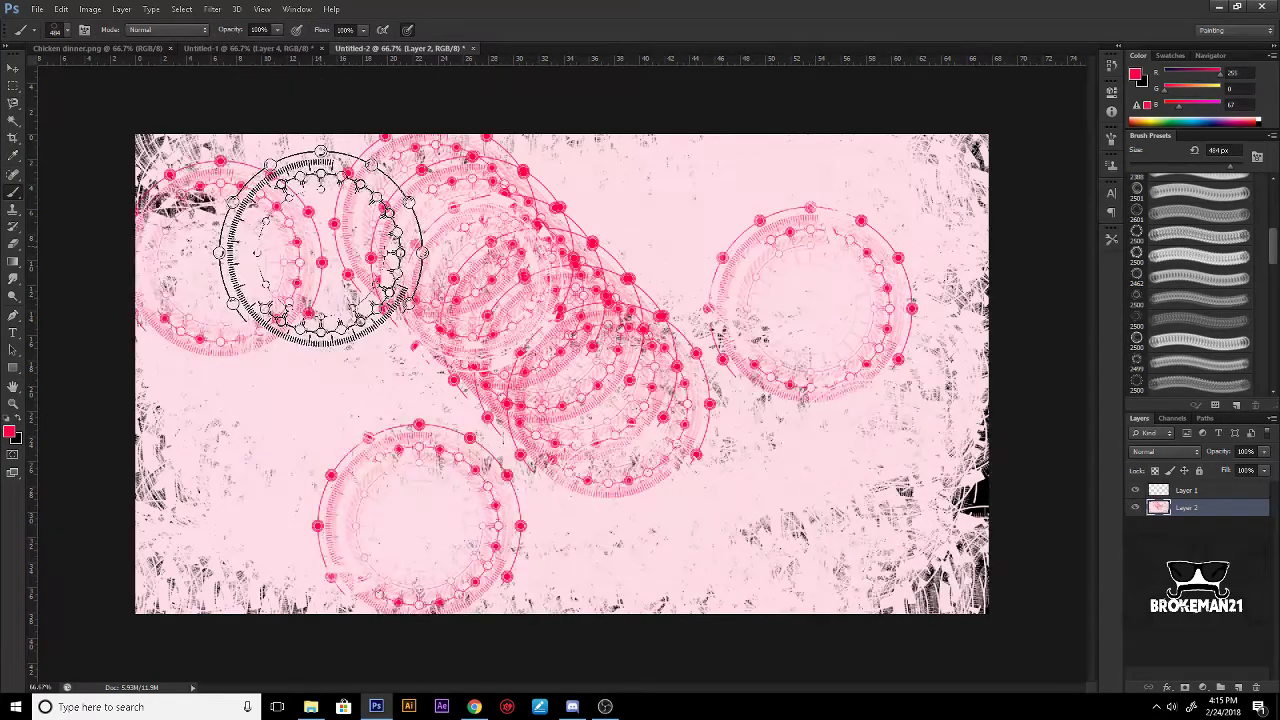
{"action": "mouse_move", "coordinate": [490, 185]}
{"action": "left_mouse_down"}
{"action": "mouse_move", "coordinate": [966, 206]}
{"action": "mouse_move", "coordinate": [960, 326]}
{"action": "mouse_move", "coordinate": [834, 532]}
{"action": "mouse_move", "coordinate": [280, 395]}
{"action": "mouse_move", "coordinate": [160, 532]}
{"action": "mouse_move", "coordinate": [400, 526]}
{"action": "mouse_move", "coordinate": [669, 183]}
{"action": "mouse_move", "coordinate": [965, 305]}
{"action": "left_mouse_up"}
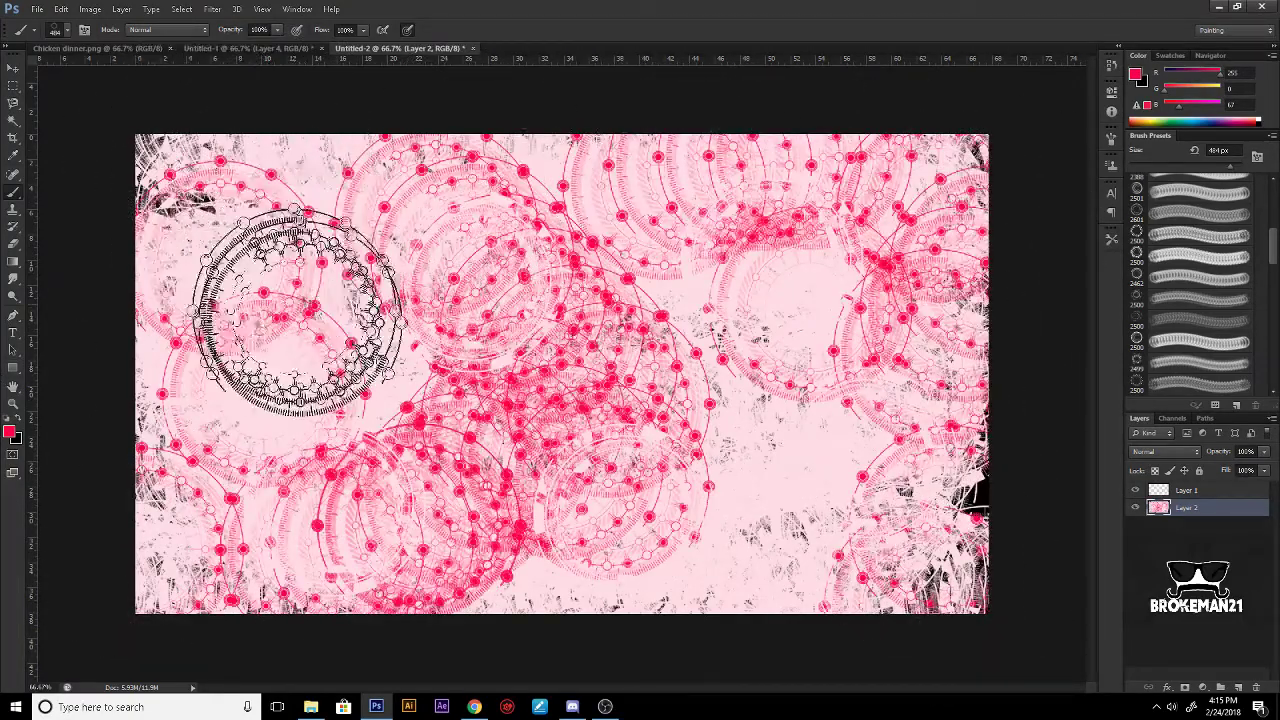
Step: Type 'BE BACK SOON' in a paragraph text box and shrink the box to fit
{"action": "left_click", "coordinate": [14, 332]}
{"action": "left_click_drag", "start_coordinate": [140, 180], "coordinate": [988, 458]}
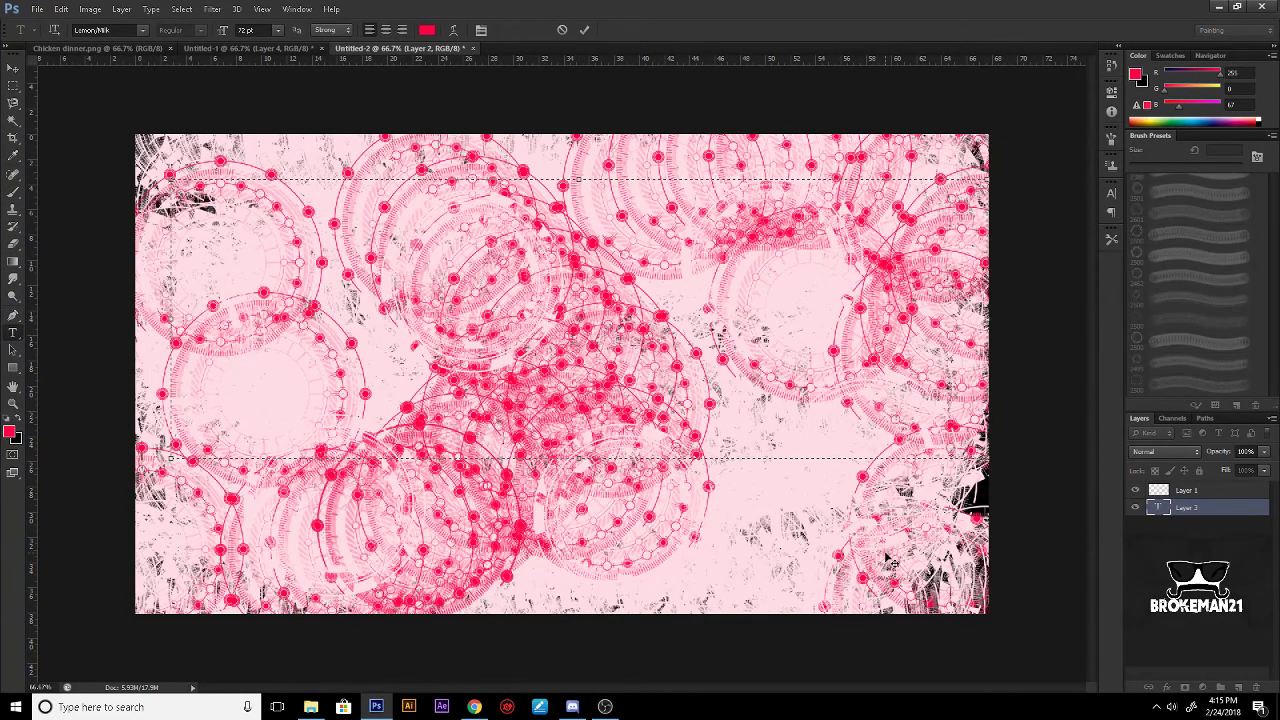
{"action": "type", "text": "BE BACK SOON"}
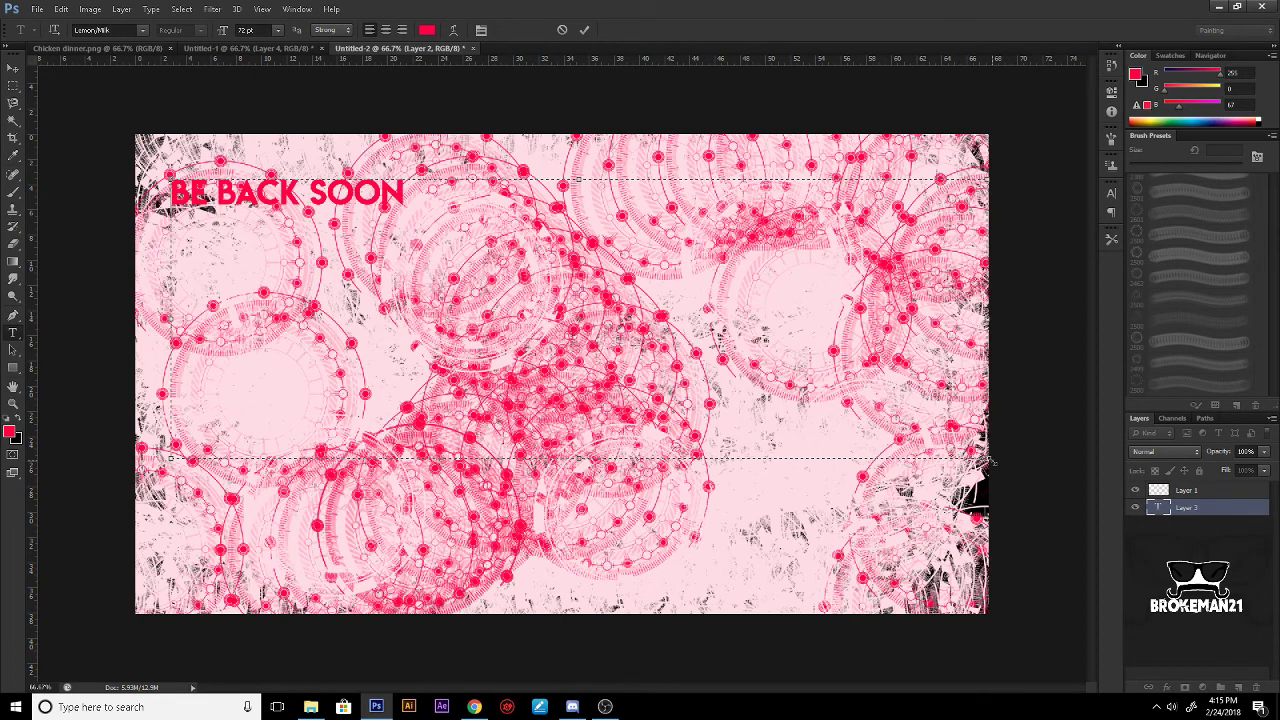
{"action": "left_click_drag", "start_coordinate": [988, 460], "coordinate": [400, 222]}
Step: Move the text and enlarge it across the banner with Free Transform
{"action": "left_click", "coordinate": [13, 67]}
{"action": "left_click_drag", "start_coordinate": [306, 215], "coordinate": [592, 293]}
{"action": "key", "text": "ctrl+t"}
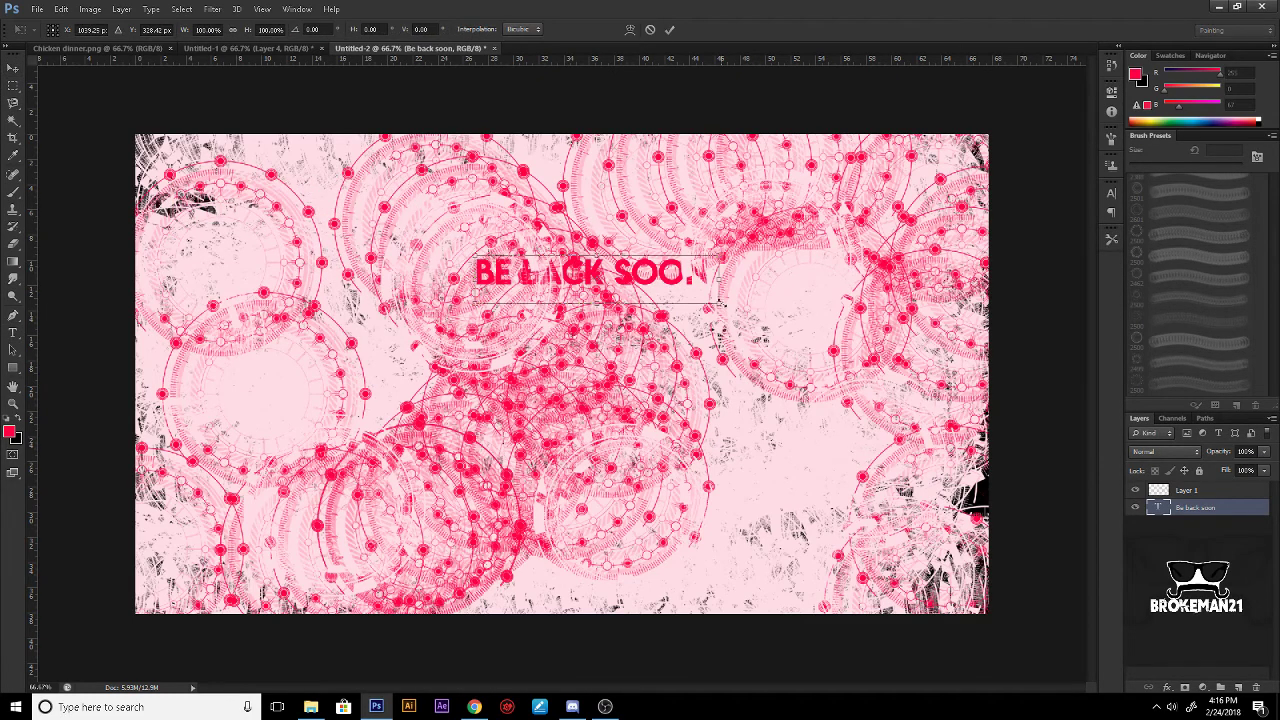
{"action": "left_click_drag", "start_coordinate": [720, 300], "coordinate": [656, 370]}
{"action": "left_click_drag", "start_coordinate": [895, 437], "coordinate": [1030, 490]}
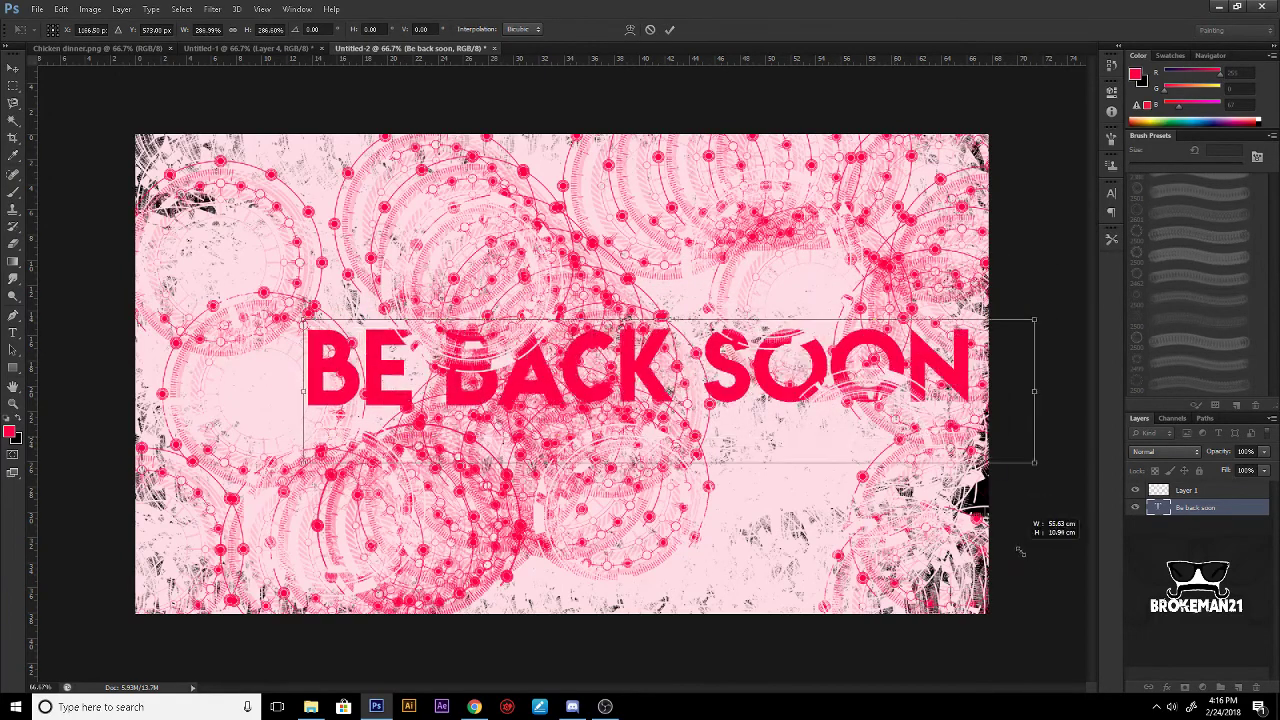
{"action": "left_click_drag", "start_coordinate": [808, 366], "coordinate": [652, 410]}
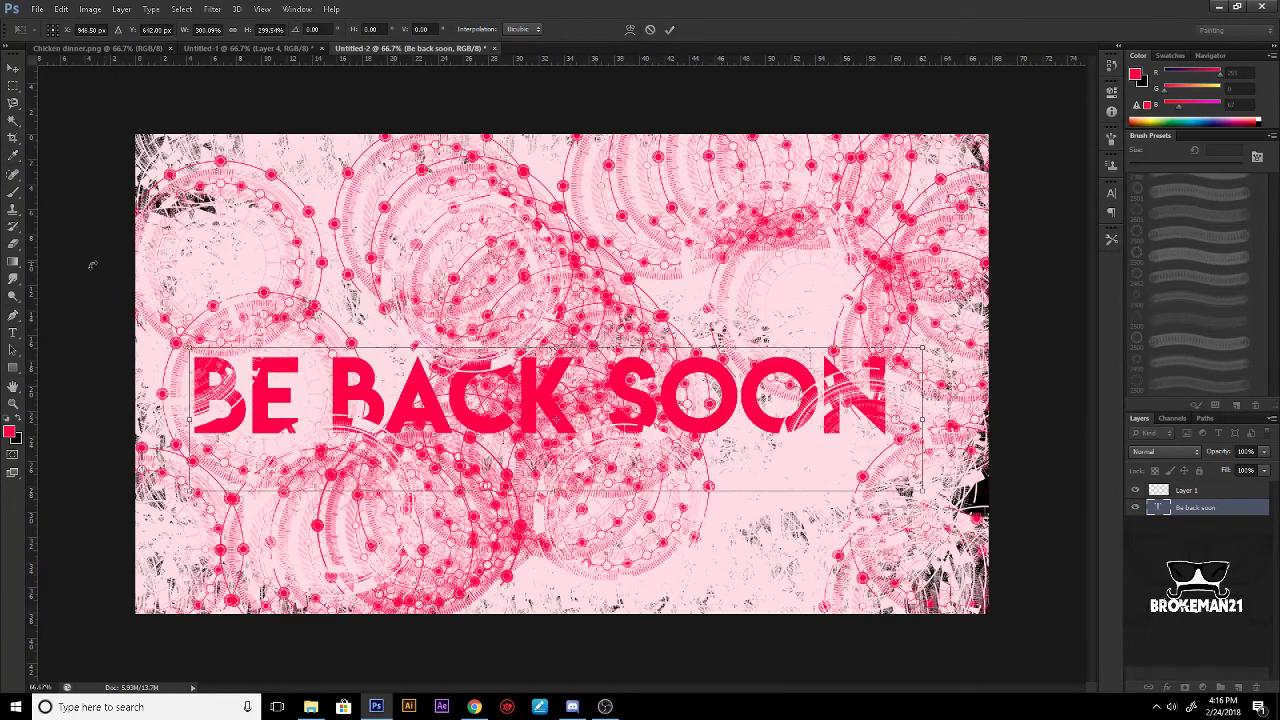
{"action": "key", "text": "Return"}
Step: Change the BE BACK SOON text colour to black
{"action": "left_click", "coordinate": [12, 332]}
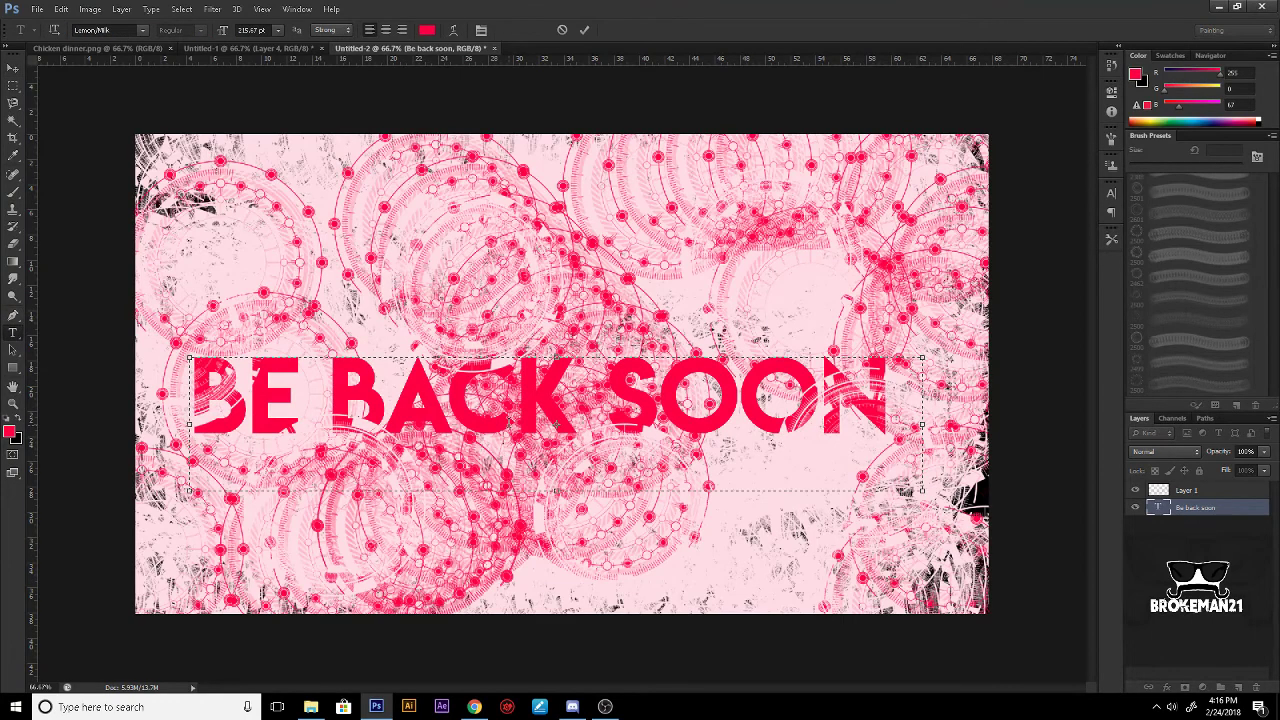
{"action": "triple_click", "coordinate": [555, 422]}
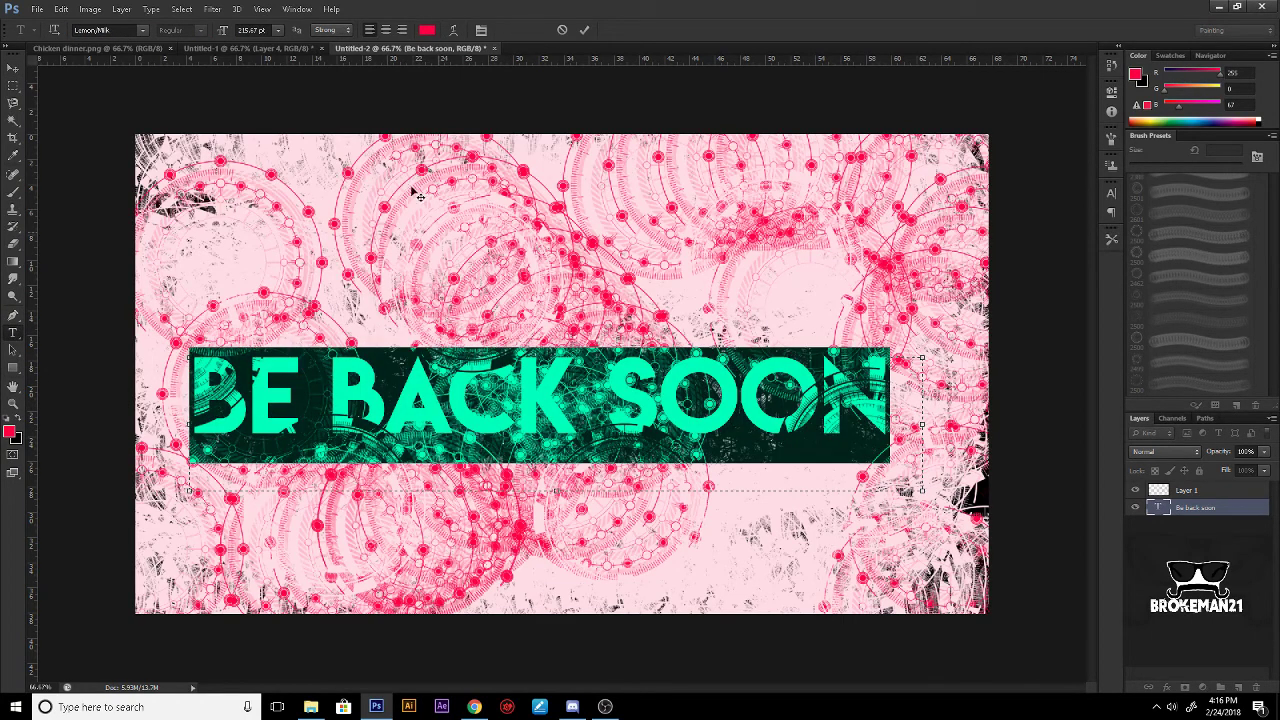
{"action": "left_click", "coordinate": [427, 30]}
{"action": "left_click", "coordinate": [805, 638]}
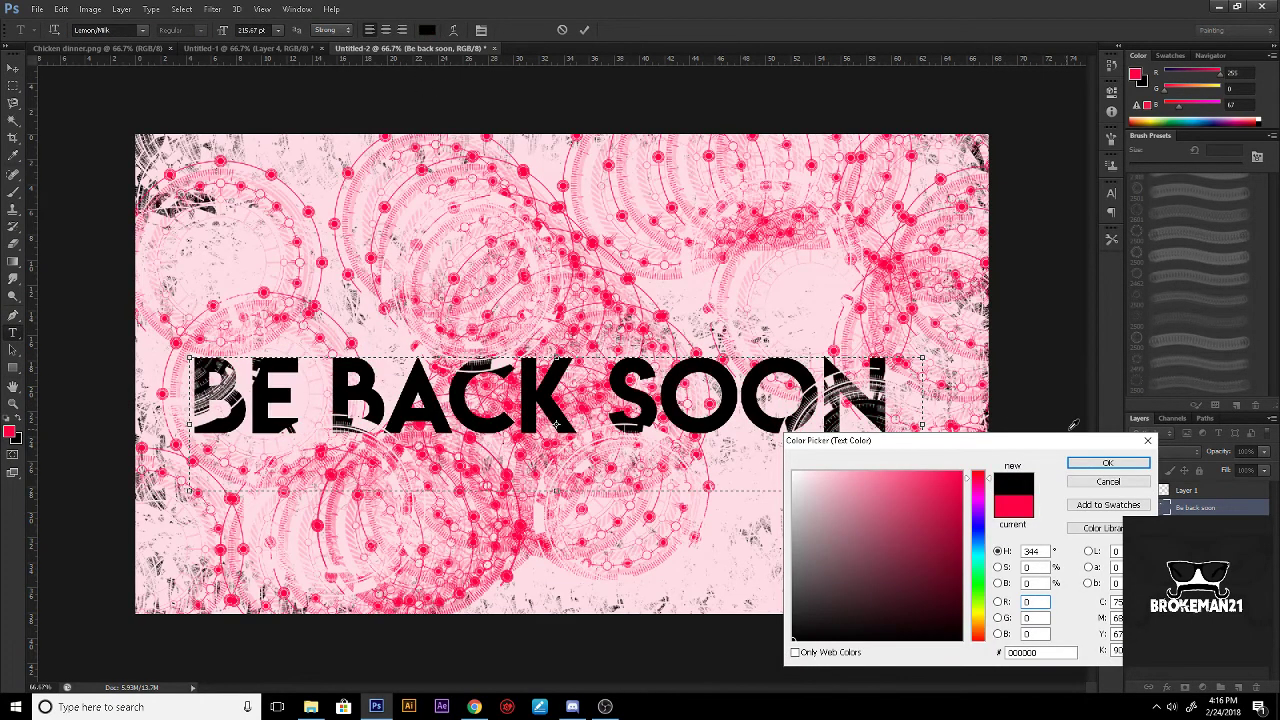
{"action": "left_click", "coordinate": [1107, 463]}
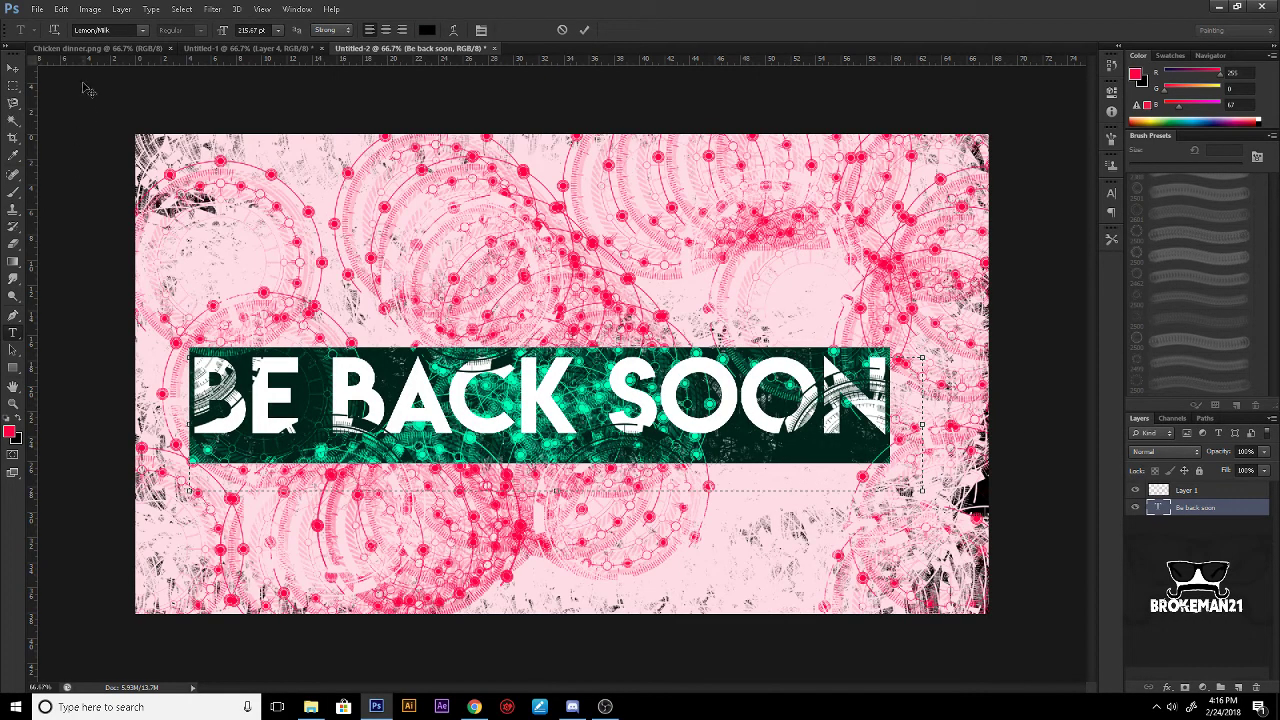
Step: Nudge the black text into the centre of the banner
{"action": "left_click", "coordinate": [13, 67]}
{"action": "left_click_drag", "start_coordinate": [500, 380], "coordinate": [518, 362]}
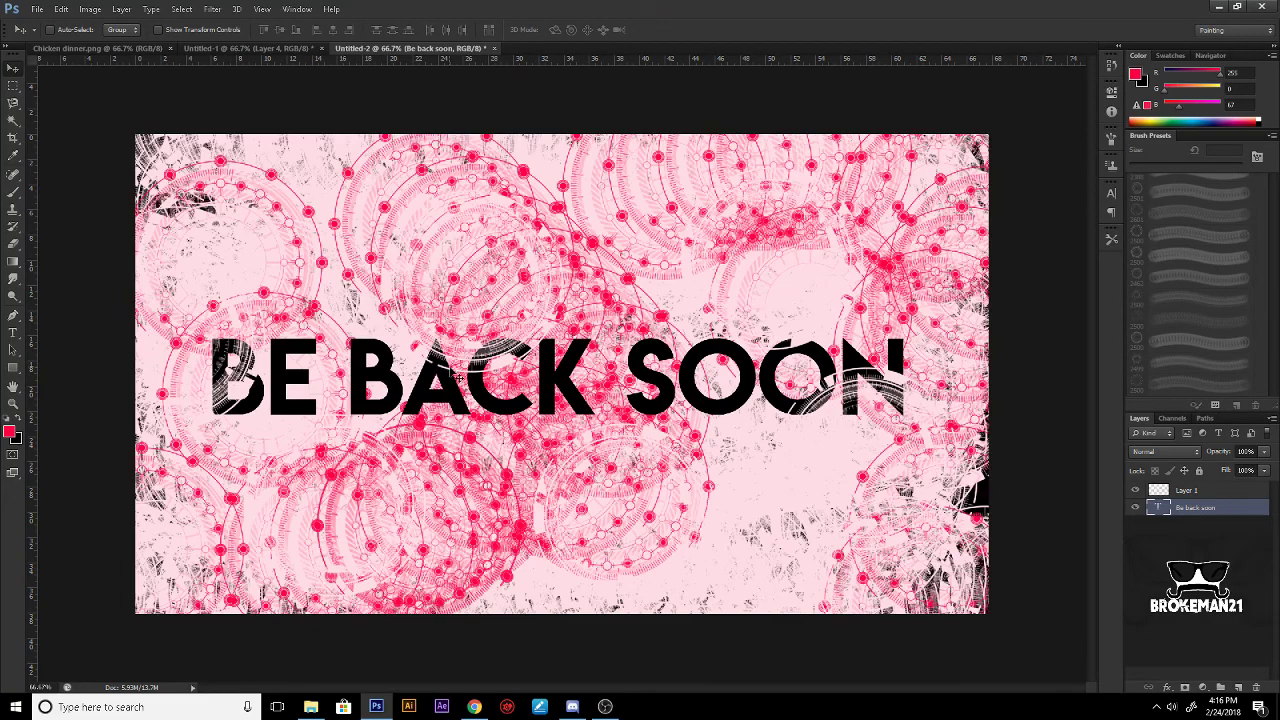
{"action": "left_click_drag", "start_coordinate": [570, 406], "coordinate": [583, 419]}
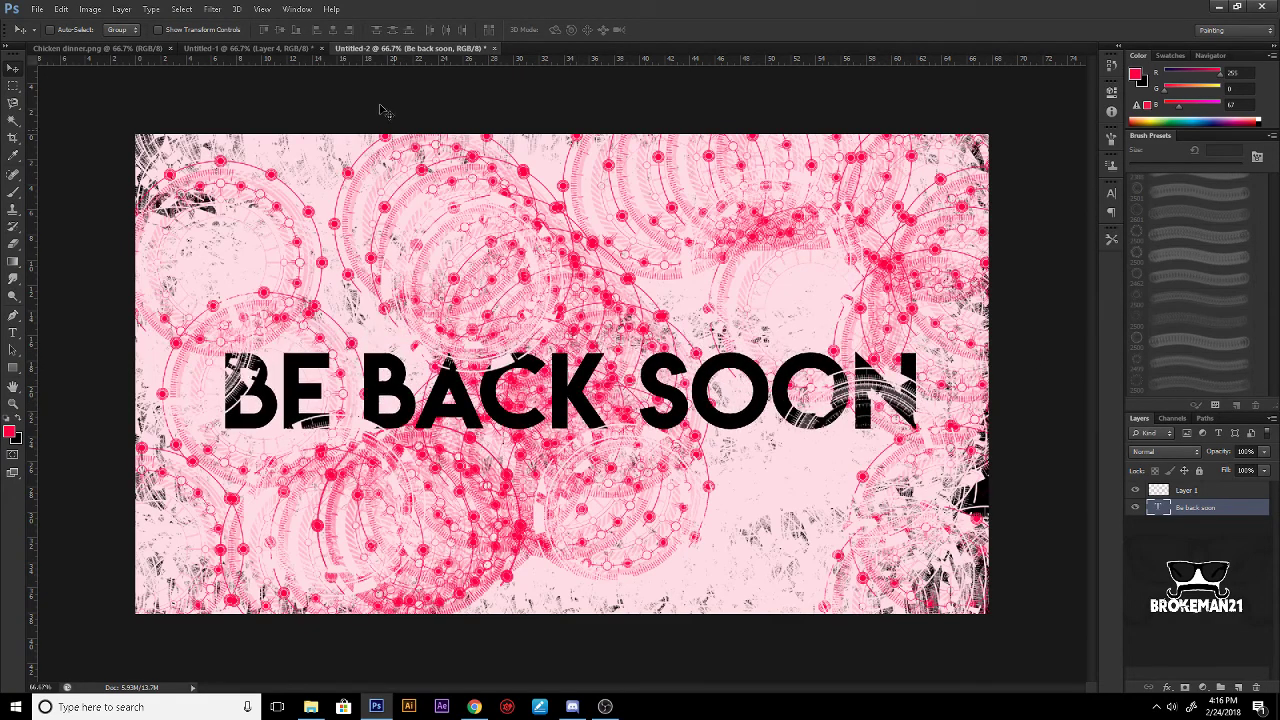
Step: Flip between the banner and game screenshot tabs, ending on the game screenshot
{"action": "left_click", "coordinate": [289, 50]}
{"action": "left_click", "coordinate": [446, 47]}
{"action": "left_click", "coordinate": [265, 50]}
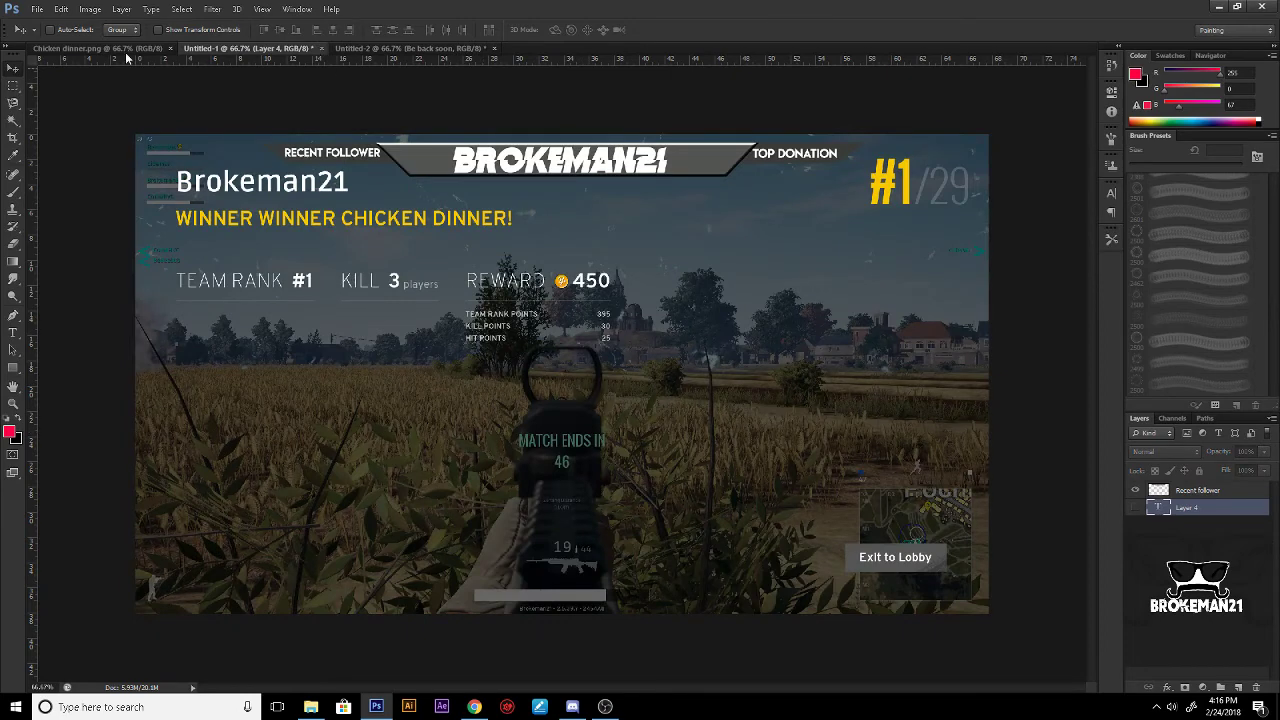
Step: Open Mario overlay.png from Pictures > Photoshop Png Files
{"action": "left_click", "coordinate": [37, 9]}
{"action": "left_click", "coordinate": [55, 37]}
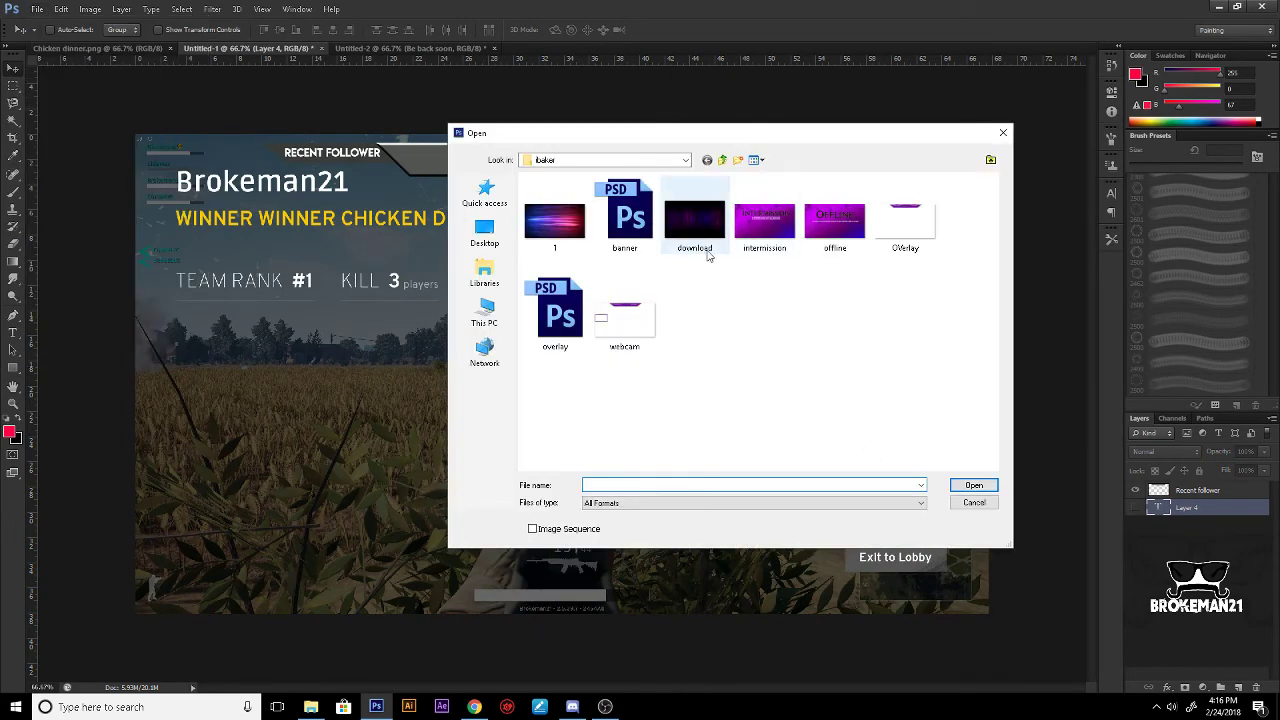
{"action": "left_click", "coordinate": [722, 160]}
{"action": "scroll", "coordinate": [710, 380], "scroll_direction": "down", "scroll_amount": 3}
{"action": "scroll", "coordinate": [712, 385], "scroll_direction": "up", "scroll_amount": 3}
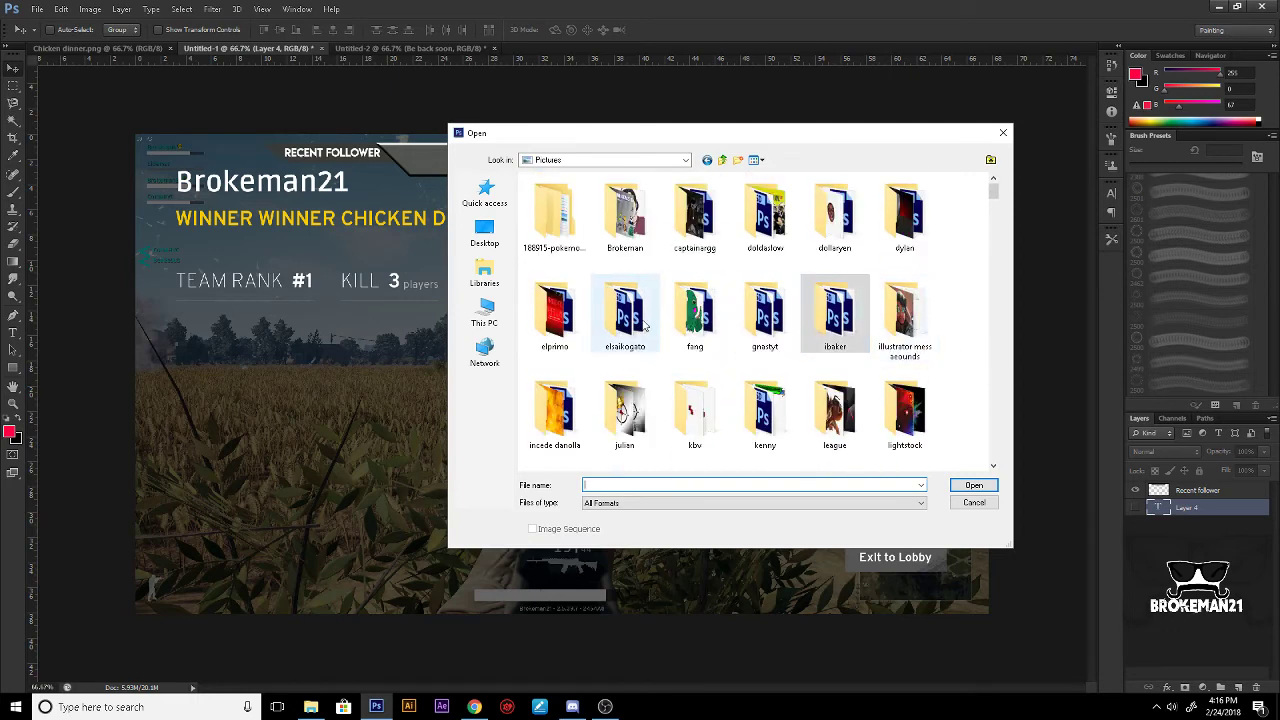
{"action": "scroll", "coordinate": [715, 335], "scroll_direction": "down", "scroll_amount": 5}
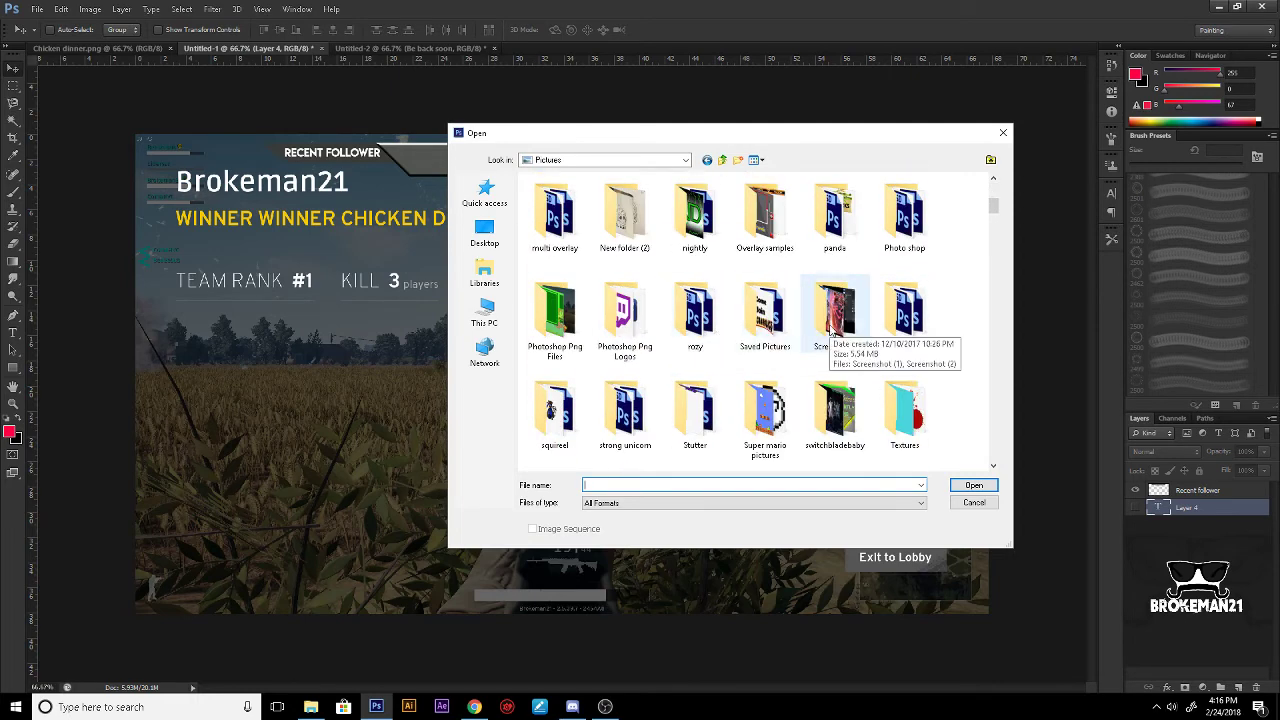
{"action": "double_click", "coordinate": [555, 325]}
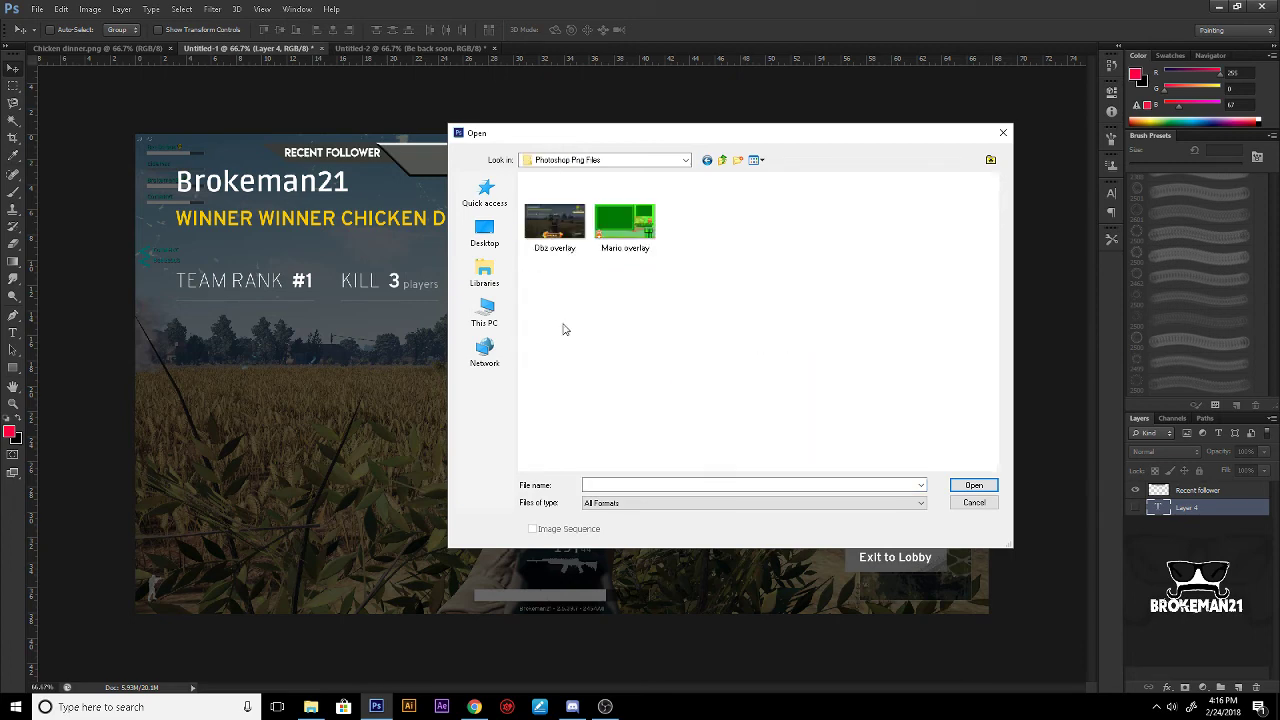
{"action": "double_click", "coordinate": [630, 220]}
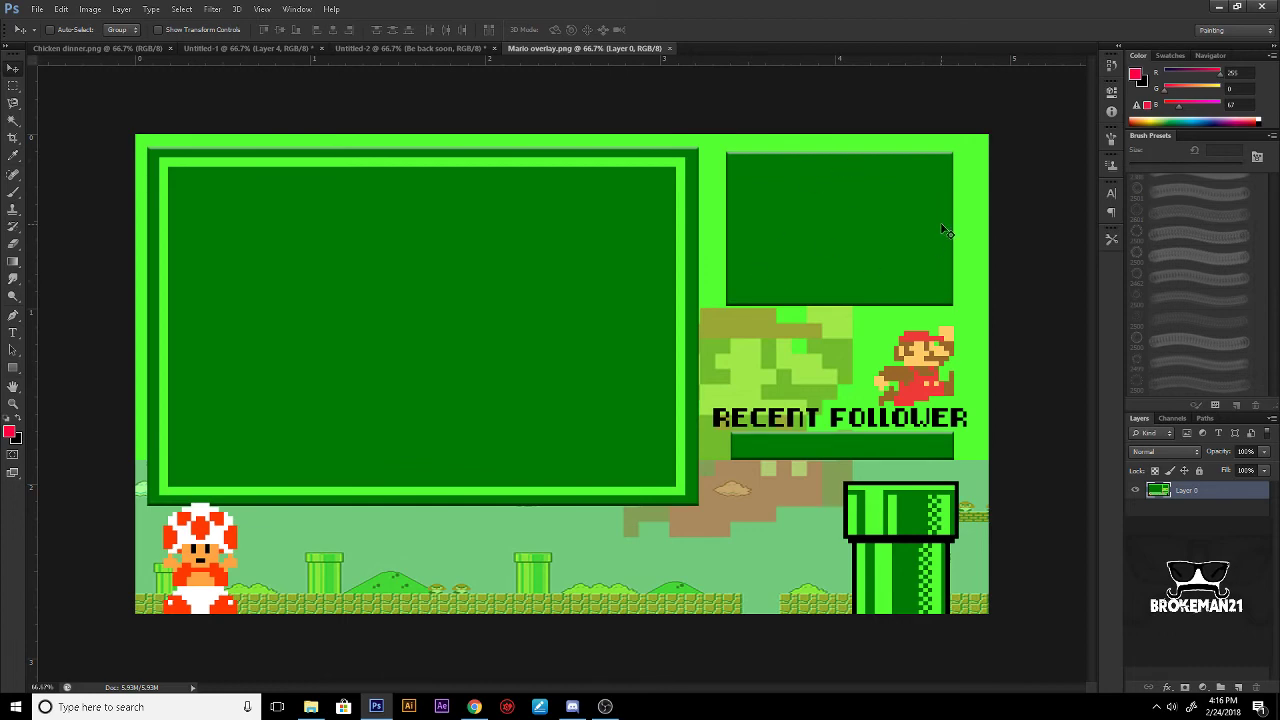
Step: Nudge the Mario overlay slightly lower, then open Dbz overlay.png
{"action": "mouse_move", "coordinate": [825, 441]}
{"action": "left_mouse_down"}
{"action": "mouse_move", "coordinate": [780, 462]}
{"action": "mouse_move", "coordinate": [800, 410]}
{"action": "mouse_move", "coordinate": [830, 428]}
{"action": "mouse_move", "coordinate": [808, 447]}
{"action": "left_mouse_up"}
{"action": "left_click", "coordinate": [37, 9]}
{"action": "left_click", "coordinate": [58, 37]}
{"action": "double_click", "coordinate": [554, 222]}
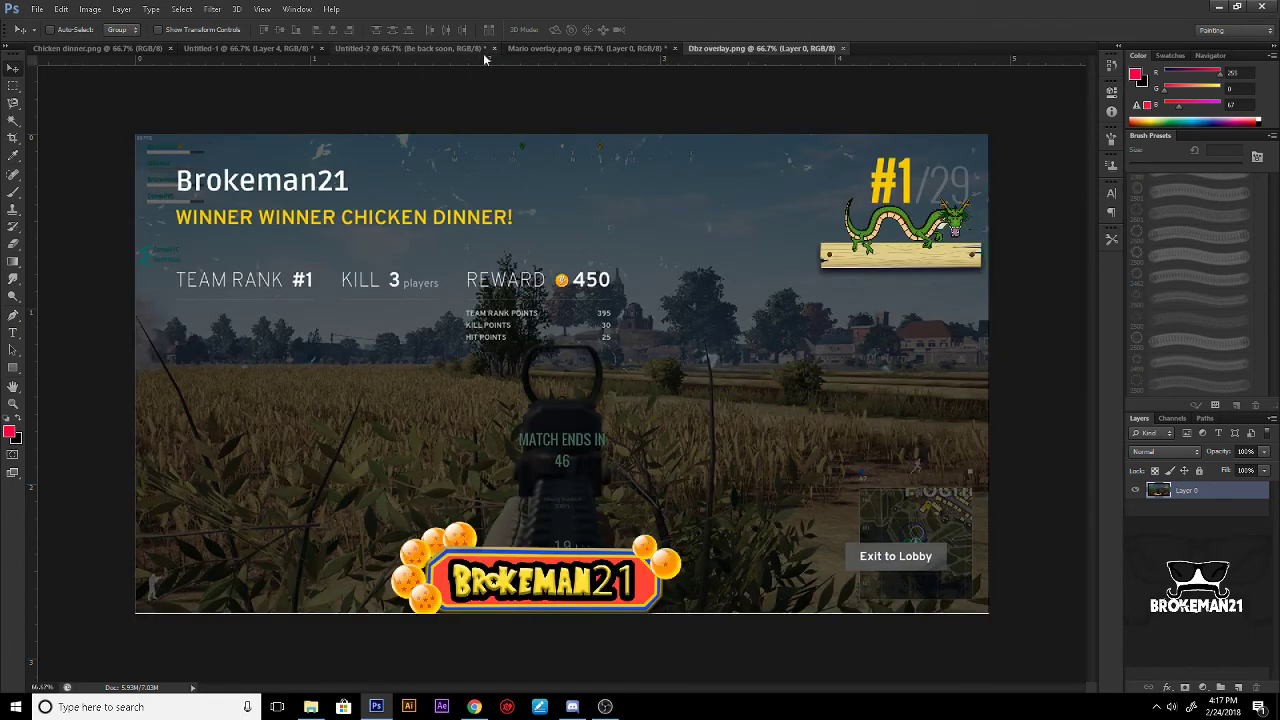
Step: Close the Dbz and Mario overlay documents without saving
{"action": "left_click", "coordinate": [844, 48]}
{"action": "left_click", "coordinate": [675, 48]}
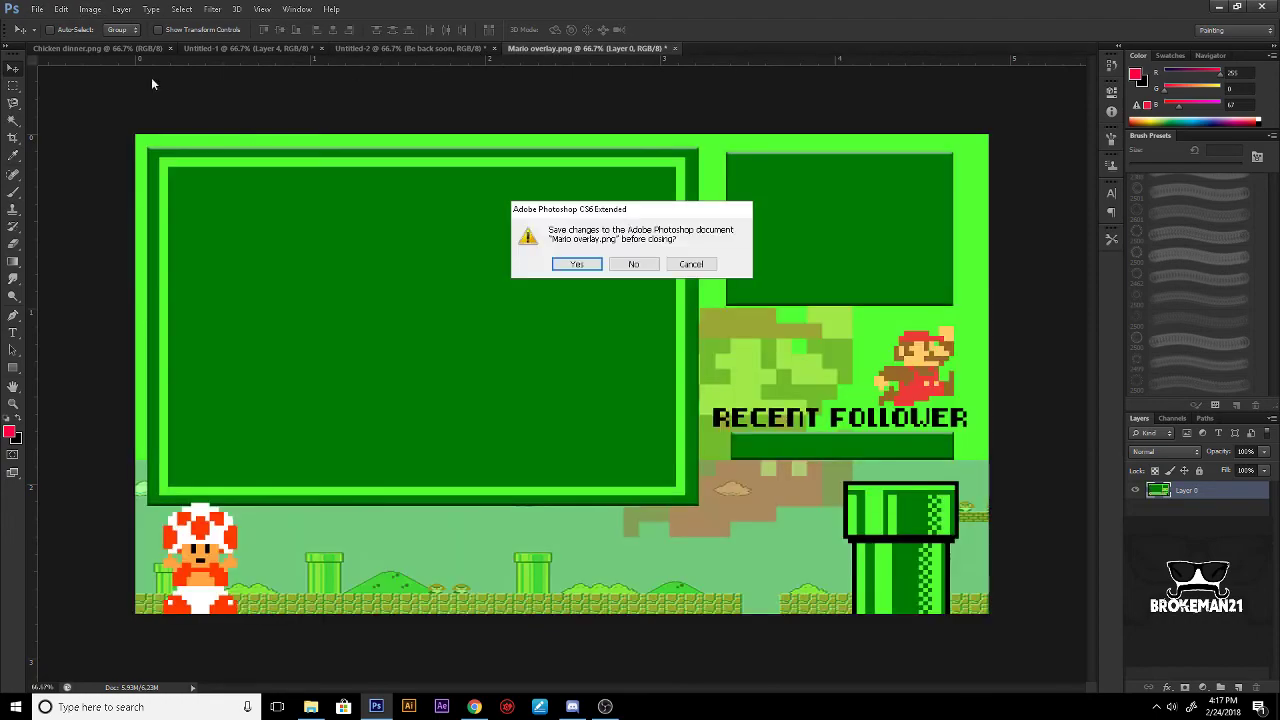
{"action": "left_click", "coordinate": [632, 264]}
Step: Open stream-steam.png from the Pictures > twitchaholics folder
{"action": "left_click", "coordinate": [37, 9]}
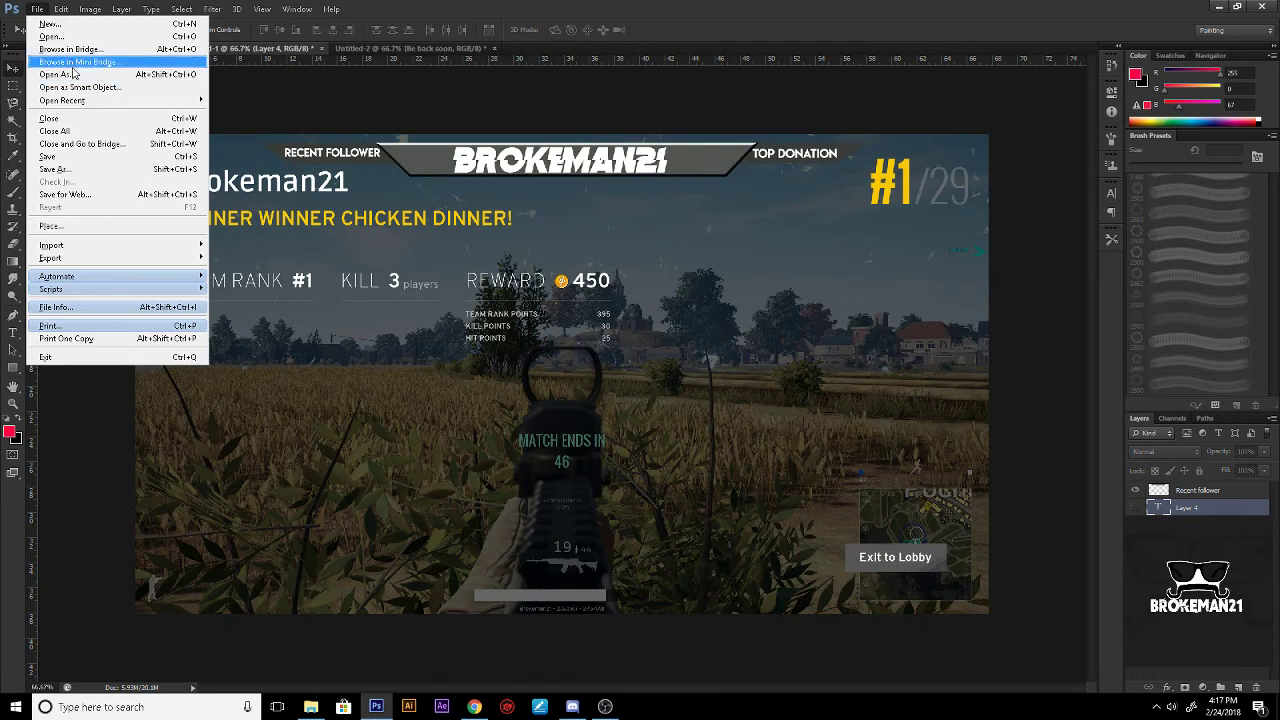
{"action": "left_click", "coordinate": [50, 36]}
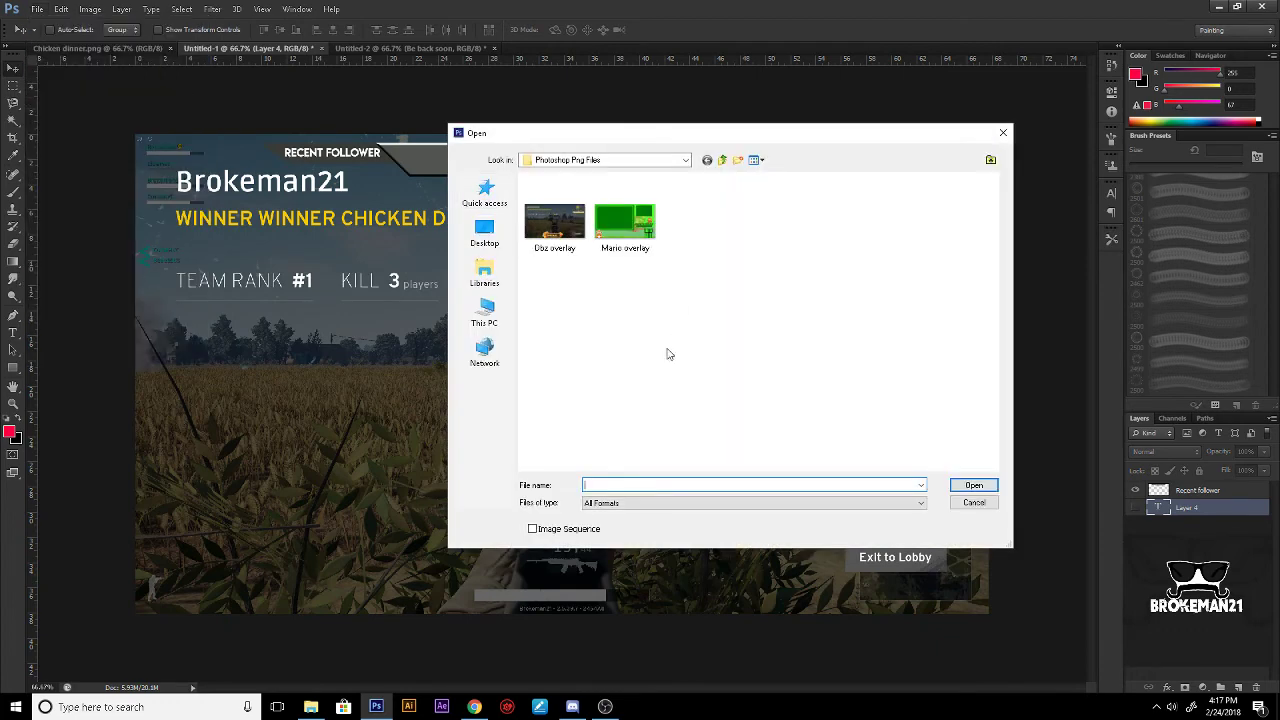
{"action": "left_click", "coordinate": [719, 162]}
{"action": "scroll", "coordinate": [760, 320], "scroll_direction": "down", "scroll_amount": 3}
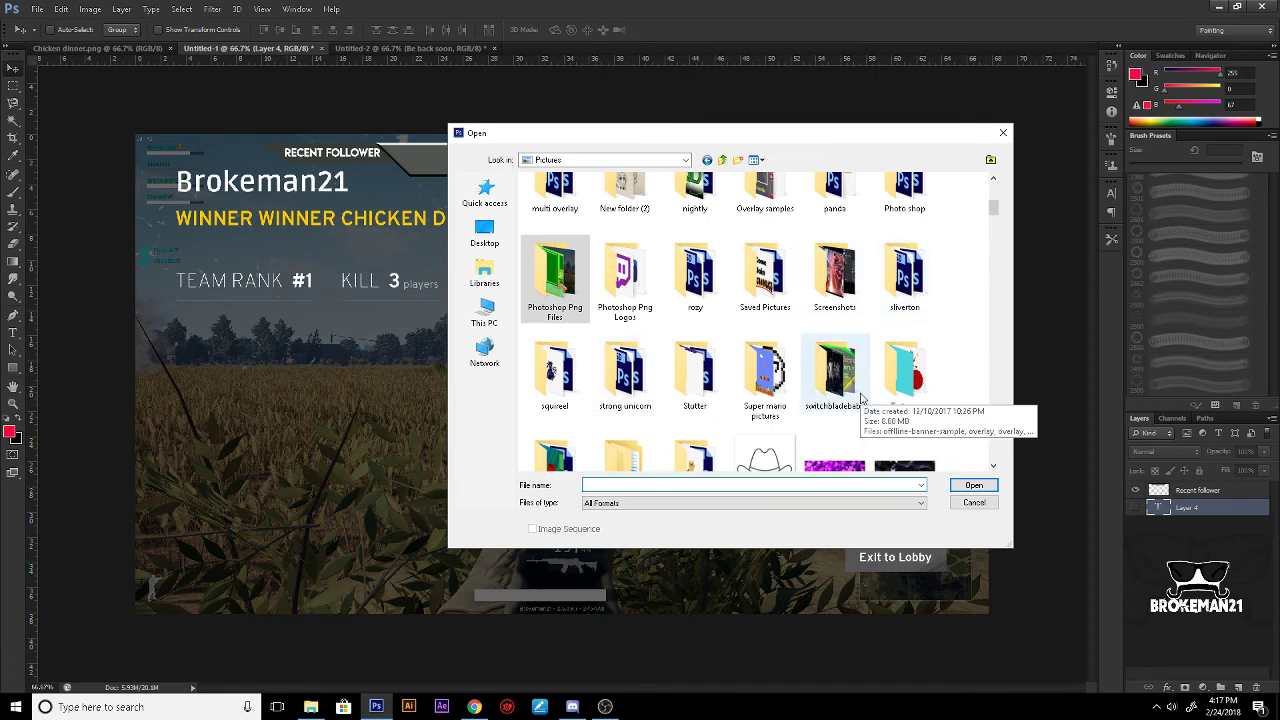
{"action": "scroll", "coordinate": [860, 398], "scroll_direction": "down", "scroll_amount": 3}
{"action": "double_click", "coordinate": [580, 328]}
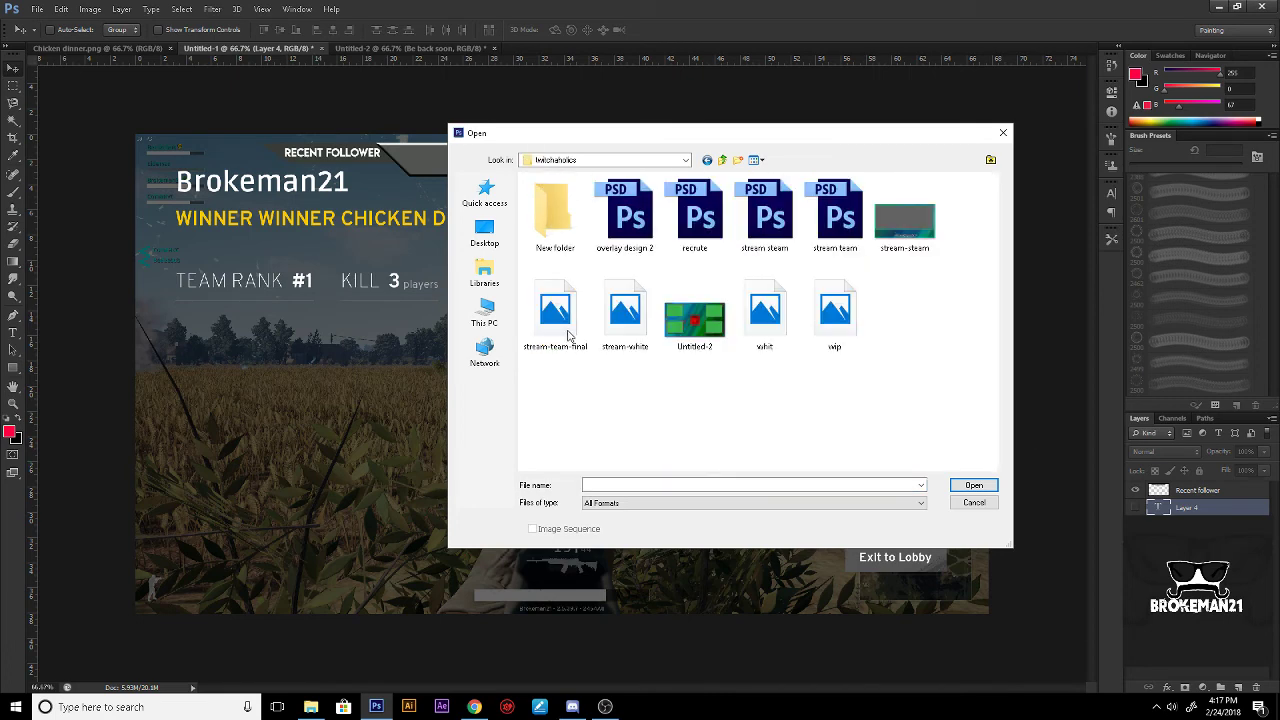
{"action": "double_click", "coordinate": [908, 248]}
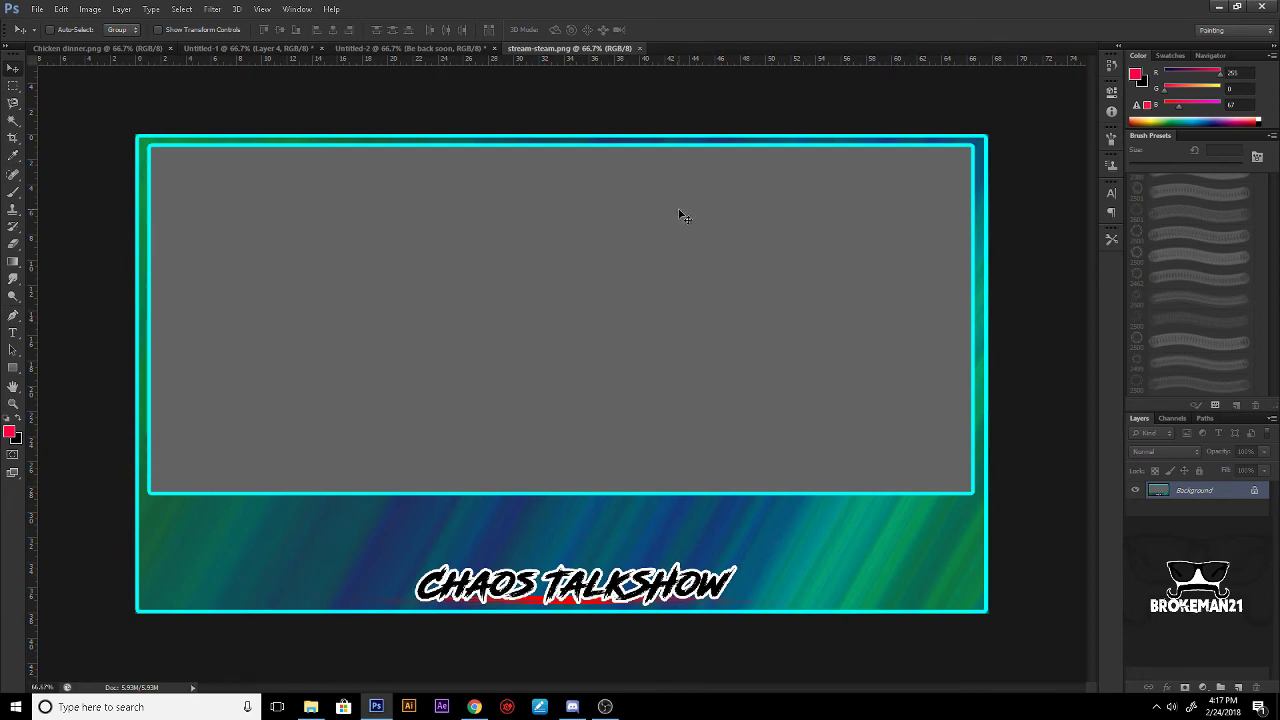
Step: Close stream-steam.png and the Untitled-2 banner without saving, then switch to another program
{"action": "left_click", "coordinate": [640, 48]}
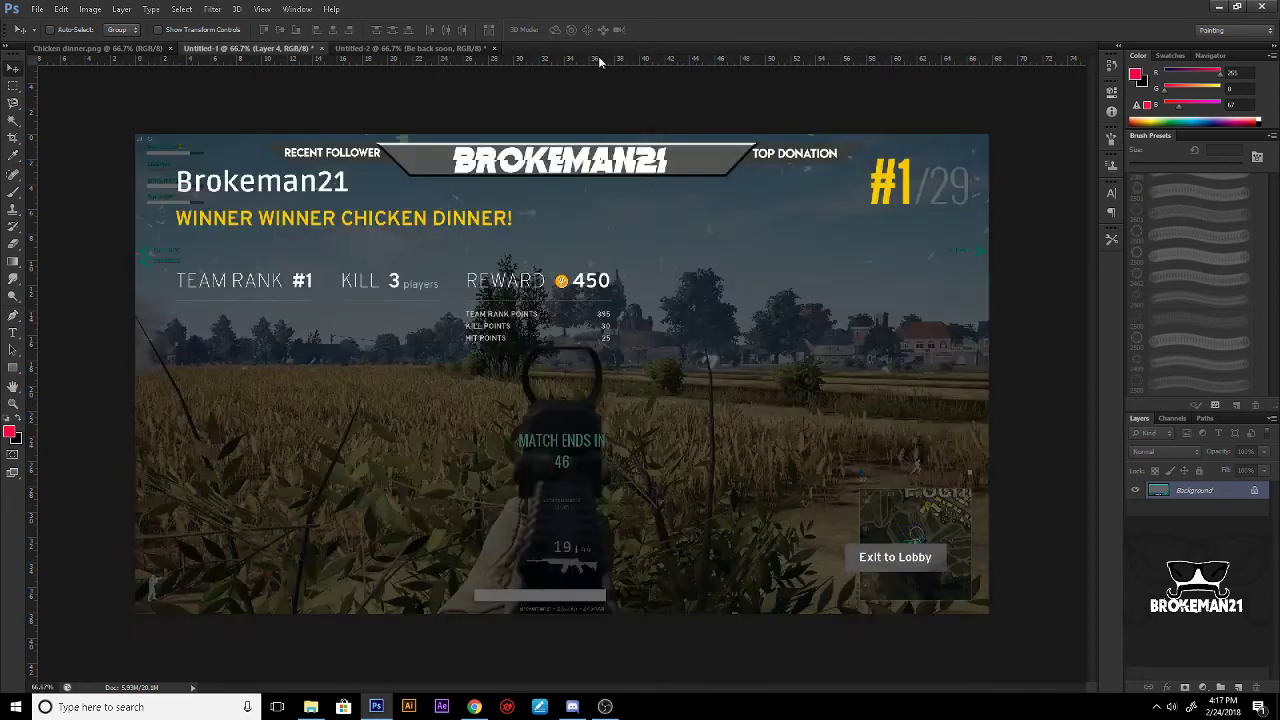
{"action": "left_click", "coordinate": [494, 48]}
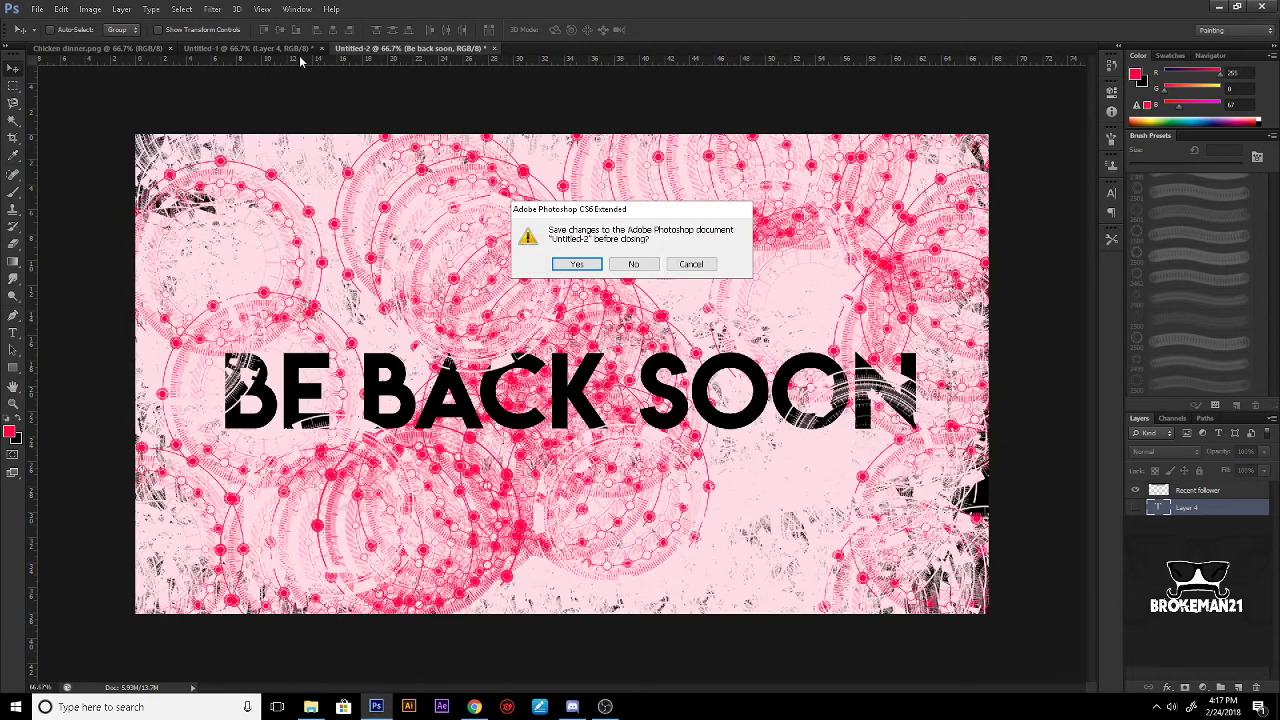
{"action": "left_click", "coordinate": [645, 263]}
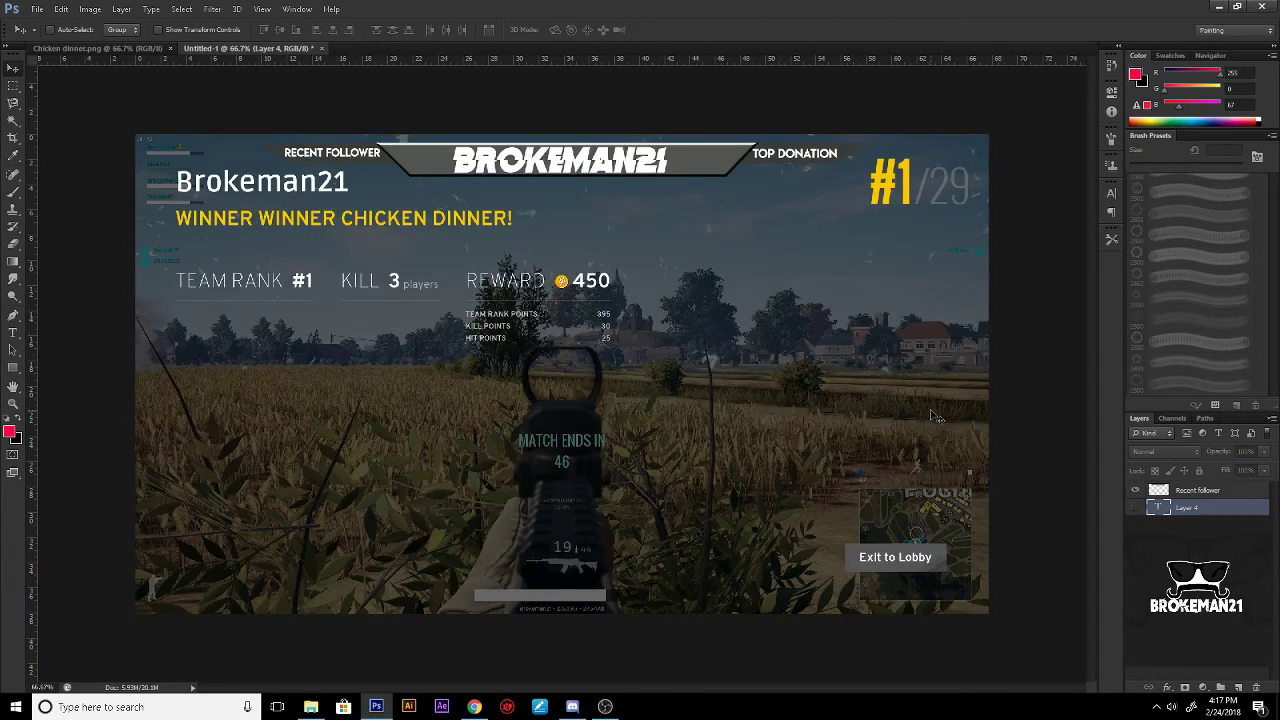
{"action": "left_click", "coordinate": [605, 706]}
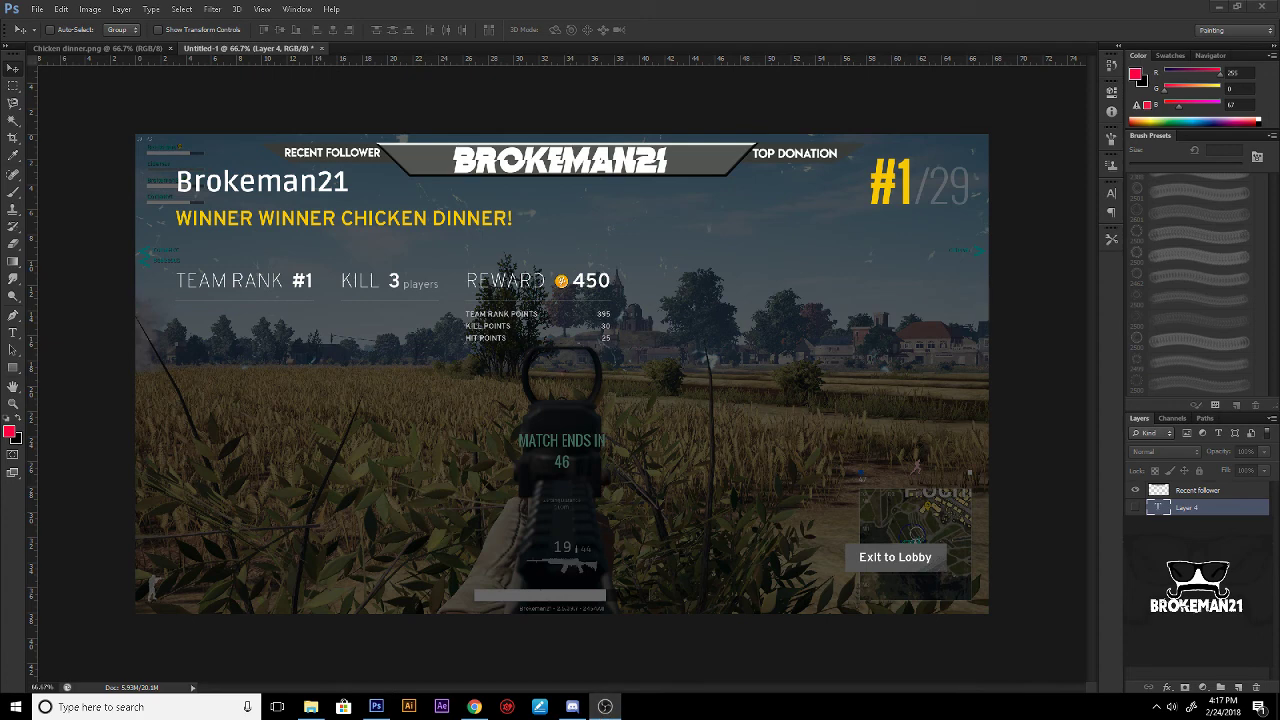